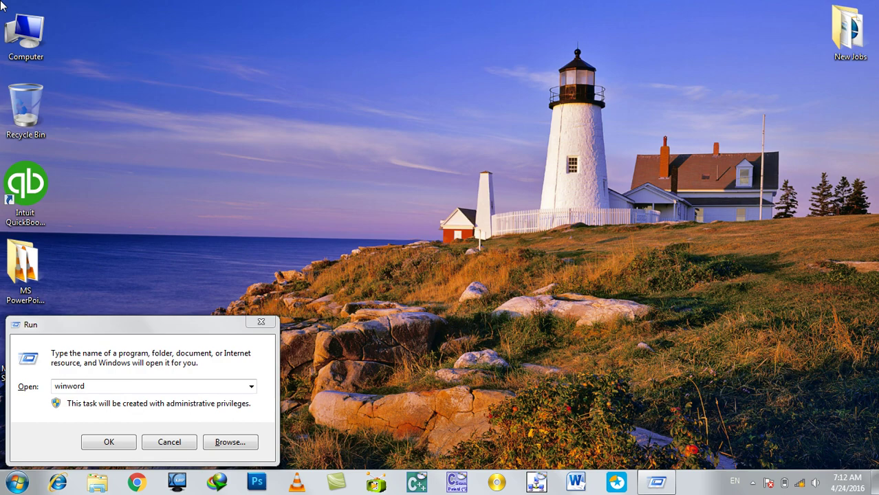
# - Launch Word and type the heading 'VB Coding(Macro)'
pyautogui.click(110, 440)
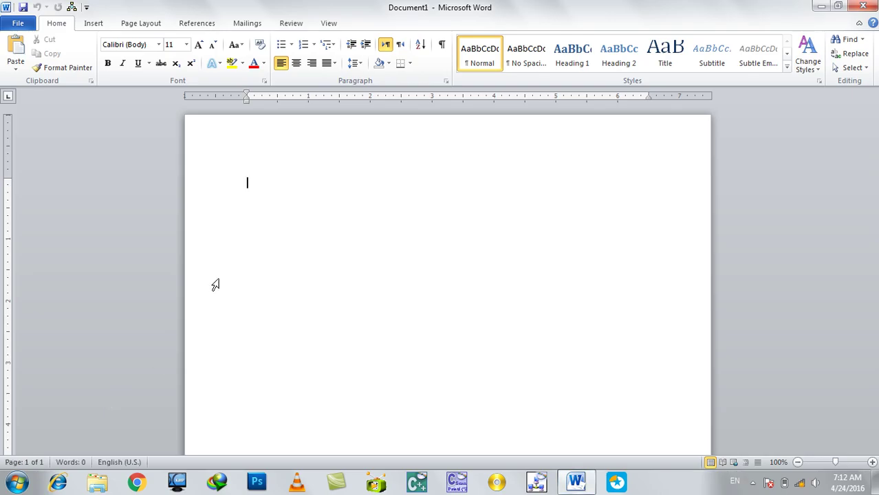
pyautogui.write('Code')
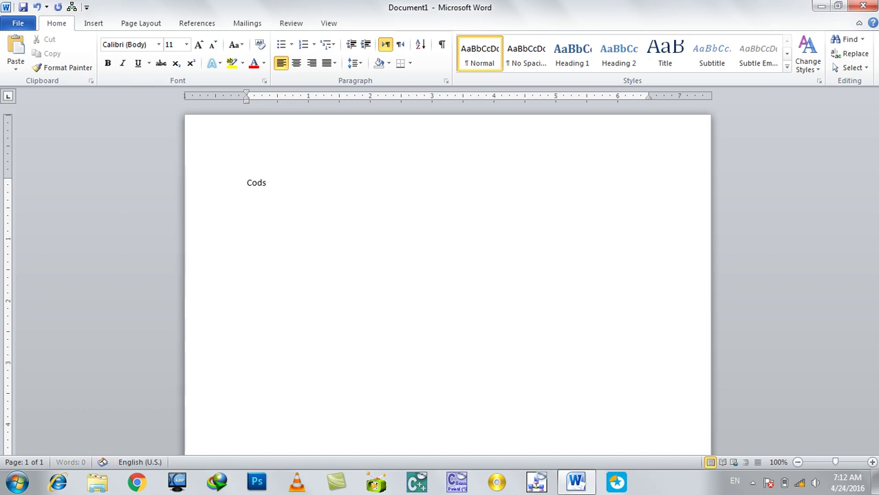
pyautogui.press('BackSpace')
pyautogui.press('BackSpace')
pyautogui.press('BackSpace')
pyautogui.write('VB Coding')
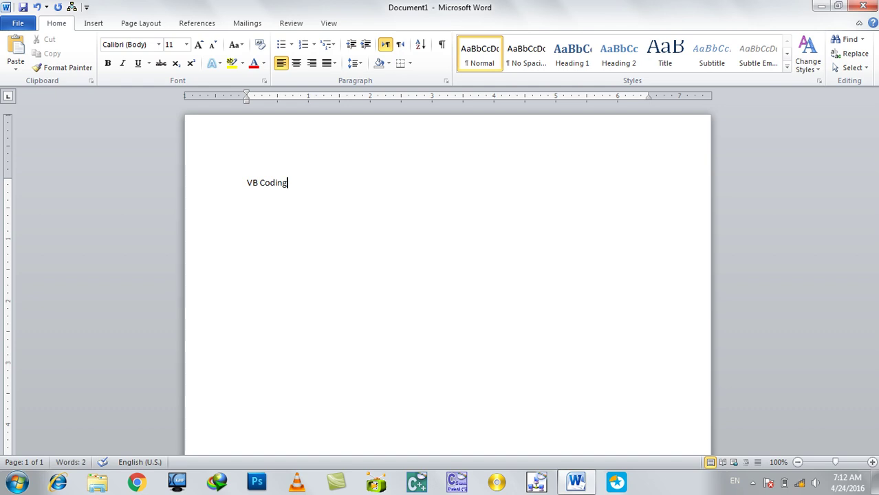
pyautogui.write('(Macro)')
pyautogui.press('Return')
# - Correct 'Coding(' to 'Coding (' and make the heading bold and larger
pyautogui.rightClick(263, 184)
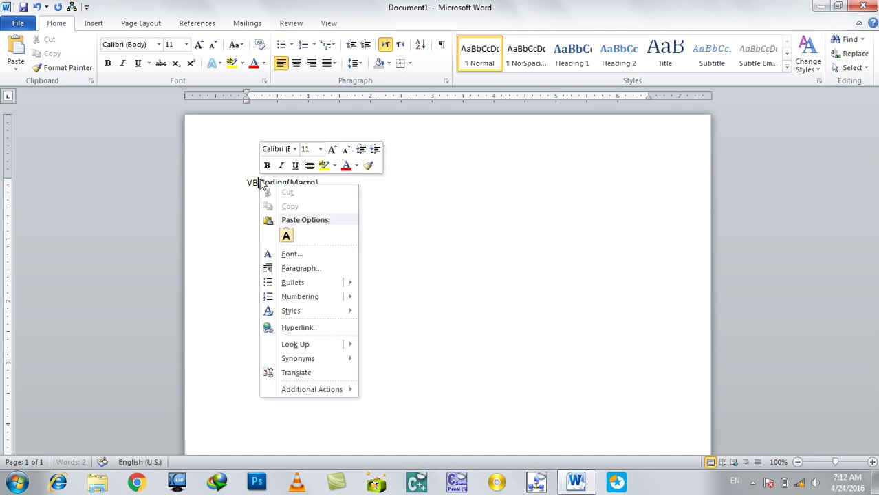
pyautogui.rightClick(278, 186)
pyautogui.click(311, 200)
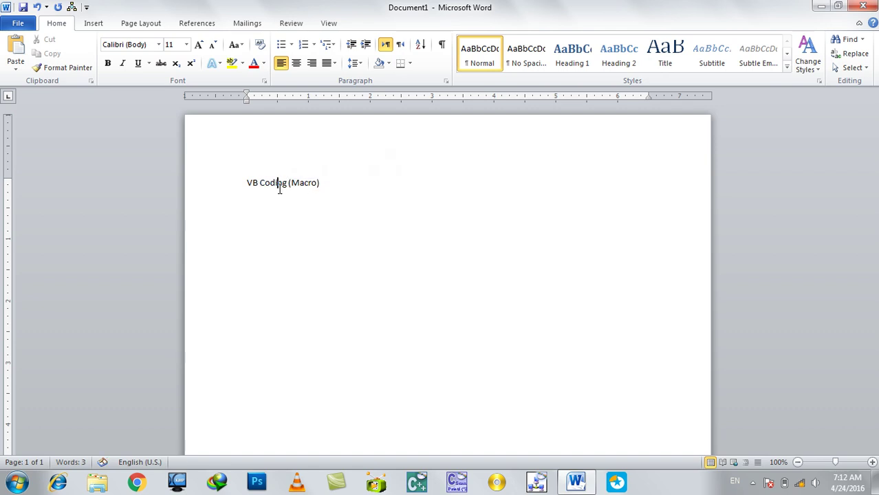
pyautogui.tripleClick(279, 188)
pyautogui.hotkey('ctrl', 'b')
pyautogui.hotkey('ctrl', 'shift', '.')
pyautogui.hotkey('ctrl', 'shift', '.')
# - Add the lines 'Basic or Advance', 'Basic Database' and 'Petrol Pum Database', then delete everything
pyautogui.press('Down')
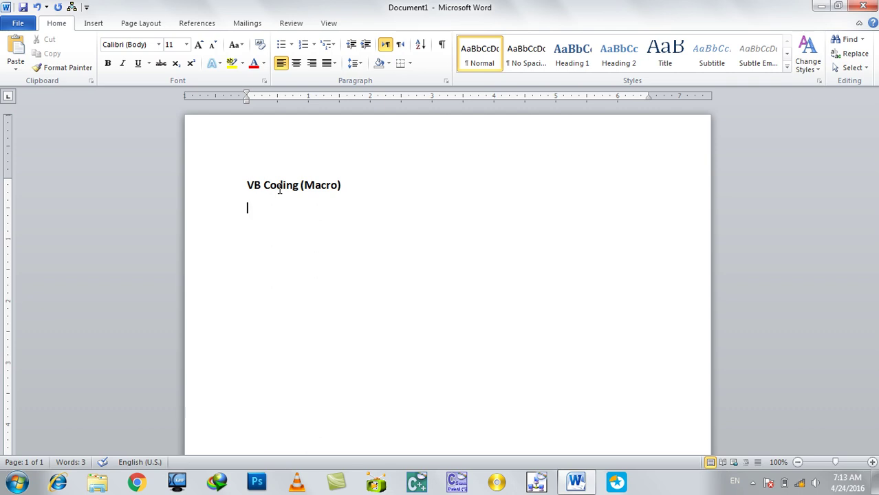
pyautogui.write('Co')
pyautogui.press('BackSpace')
pyautogui.press('BackSpace')
pyautogui.write('Basic ')
pyautogui.write('or Ad')
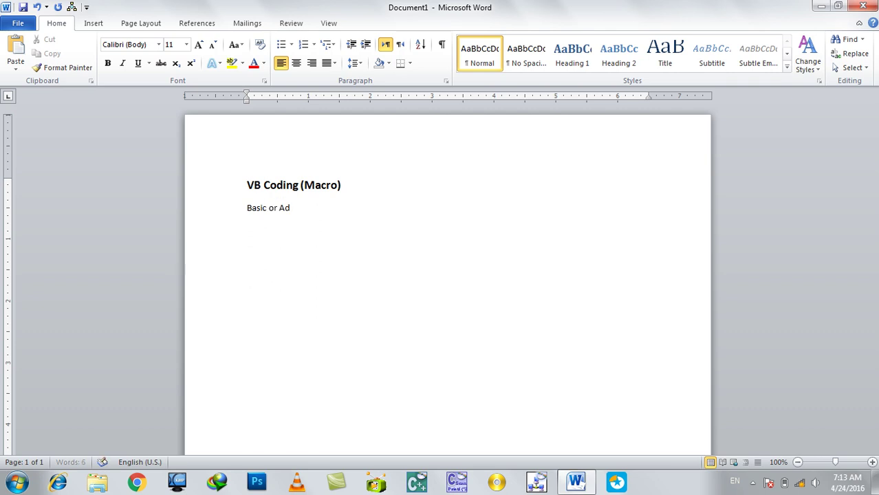
pyautogui.write('vance')
pyautogui.press('Return')
pyautogui.write('Salary')
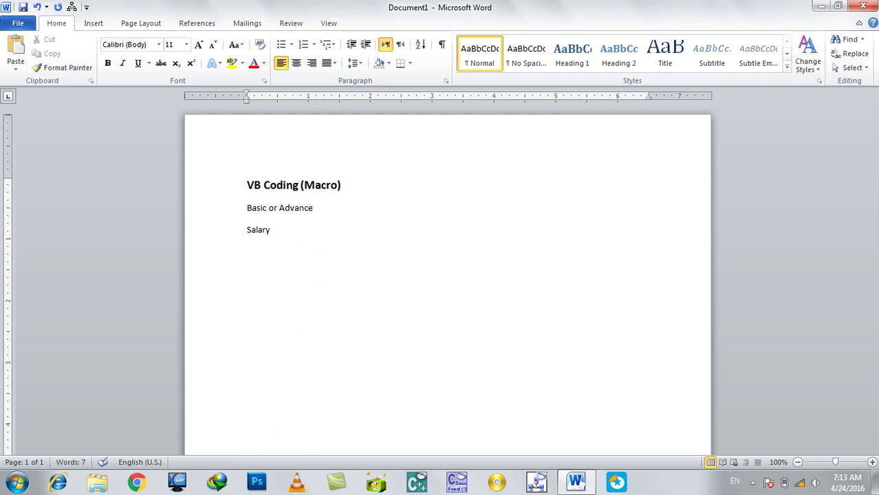
pyautogui.press('BackSpace')
pyautogui.press('BackSpace')
pyautogui.press('BackSpace')
pyautogui.press('BackSpace')
pyautogui.press('BackSpace')
pyautogui.press('BackSpace')
pyautogui.press('BackSpace')
pyautogui.write('Basic Database')
pyautogui.press('Return')
pyautogui.write('Petrol Pum')
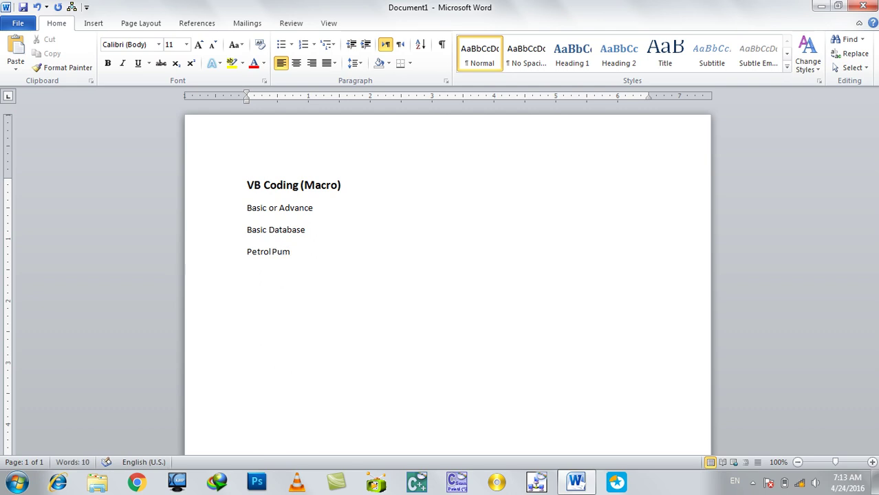
pyautogui.write(' Database')
pyautogui.hotkey('ctrl', 'a')
pyautogui.press('Delete')
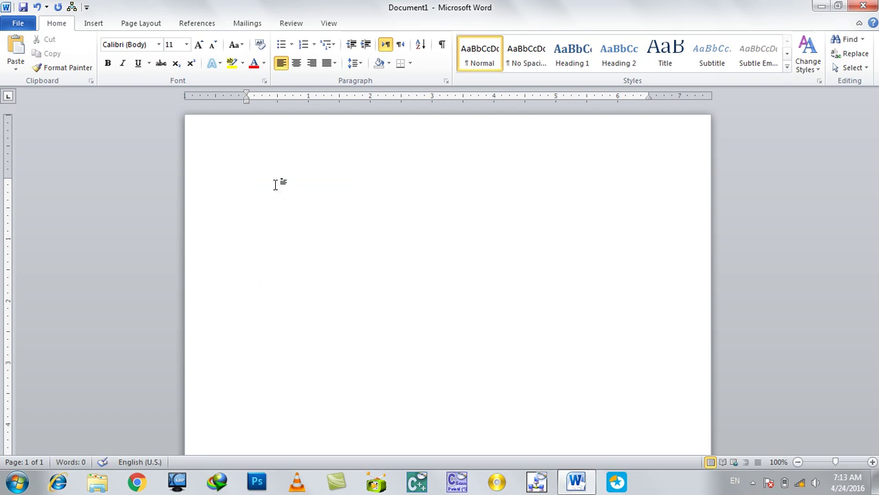
# - From View > Macros > View Macros, begin entering the macro name practise
pyautogui.click(327, 26)
pyautogui.click(602, 65)
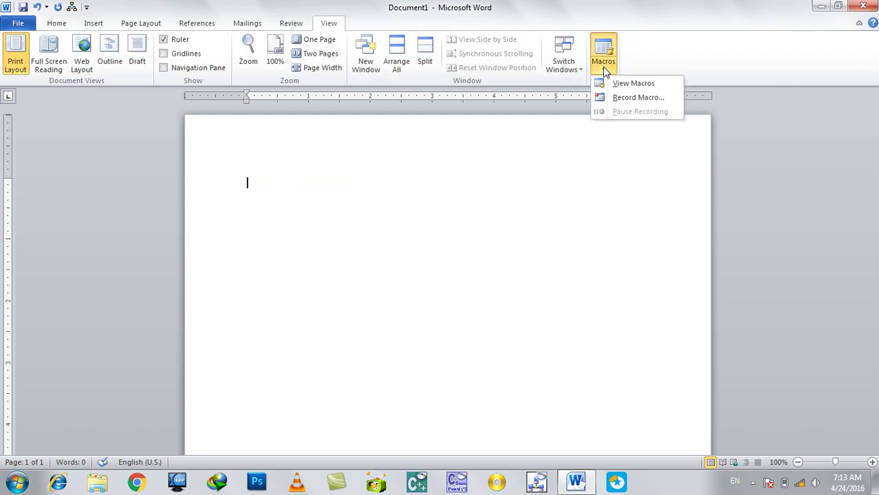
pyautogui.click(611, 85)
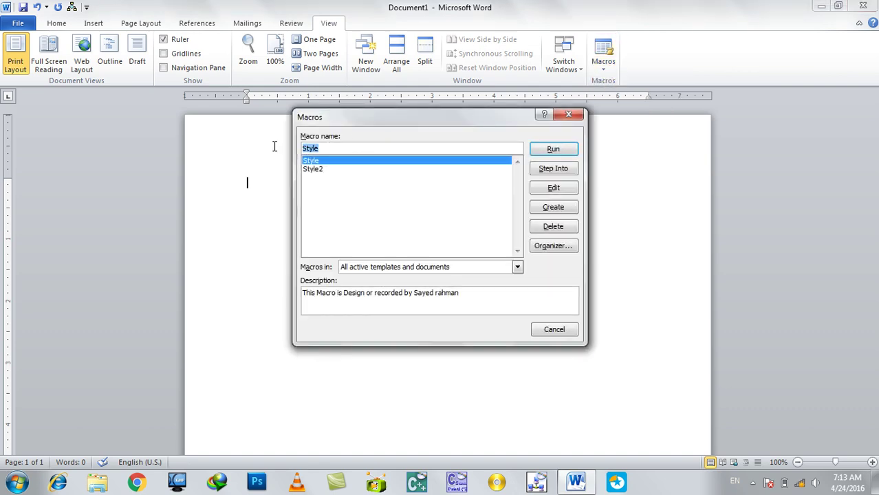
pyautogui.write('Isolat')
pyautogui.press('BackSpace')
pyautogui.press('BackSpace')
pyautogui.press('BackSpace')
pyautogui.press('BackSpace')
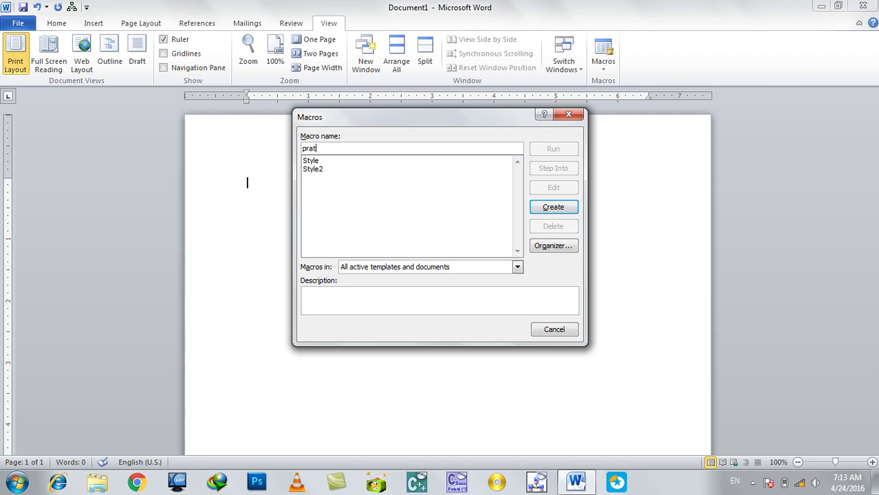
pyautogui.write('ise')
pyautogui.press('BackSpace')
pyautogui.press('BackSpace')
pyautogui.write('cese')
pyautogui.press('BackSpace')
pyautogui.press('BackSpace')
pyautogui.press('BackSpace')
# - Create the practise macro, then start removing NewMacros but cancel the export
pyautogui.write('se')
pyautogui.click(554, 206)
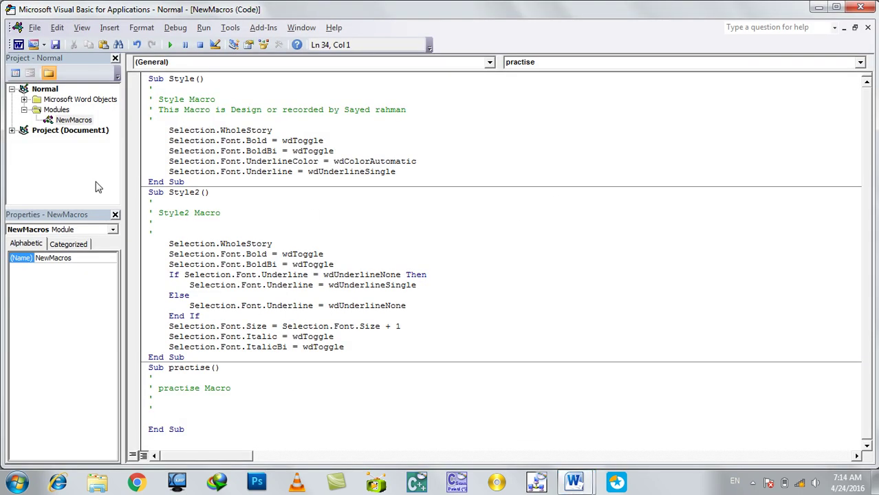
pyautogui.rightClick(67, 122)
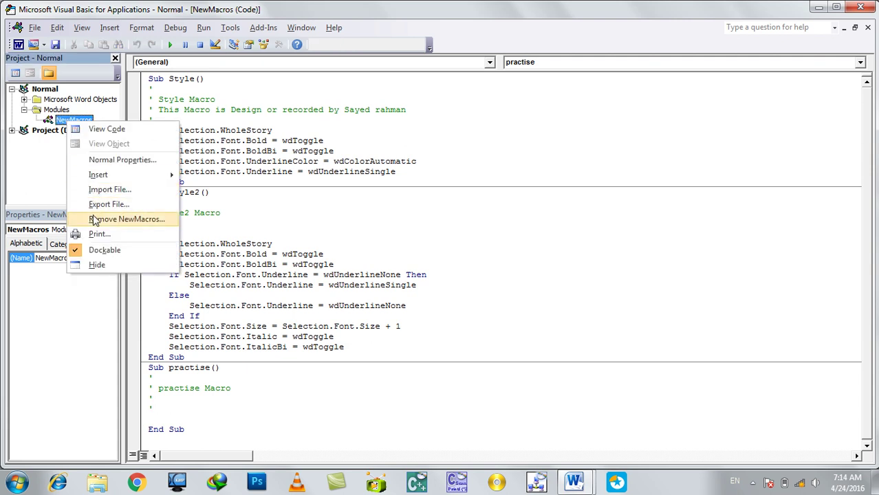
pyautogui.click(110, 219)
pyautogui.click(355, 286)
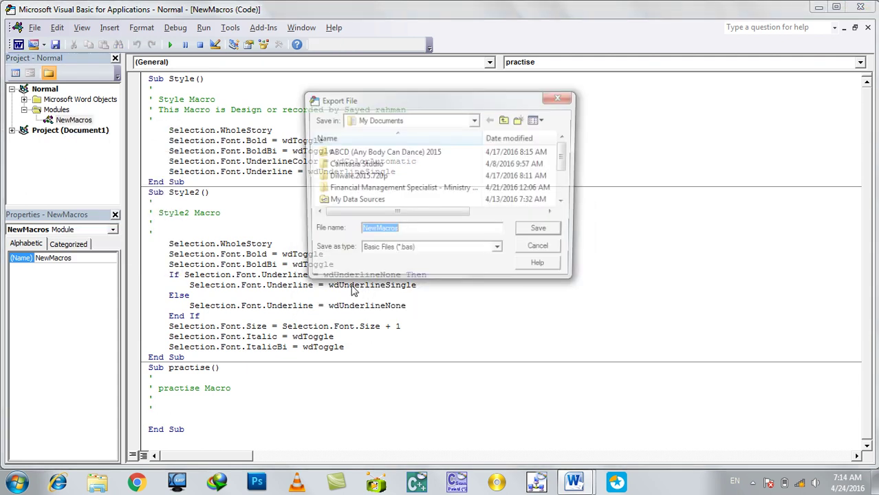
pyautogui.click(542, 249)
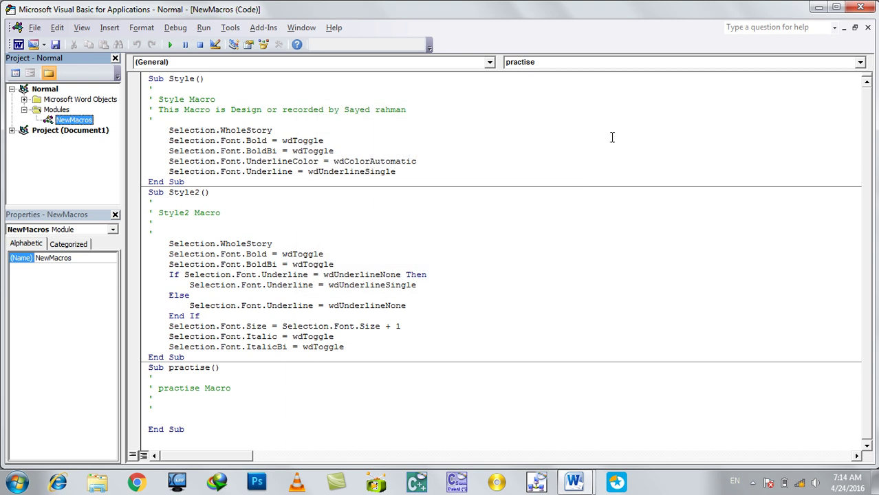
# - Close the NewMacros code window, keeping the module in the project tree
pyautogui.click(868, 28)
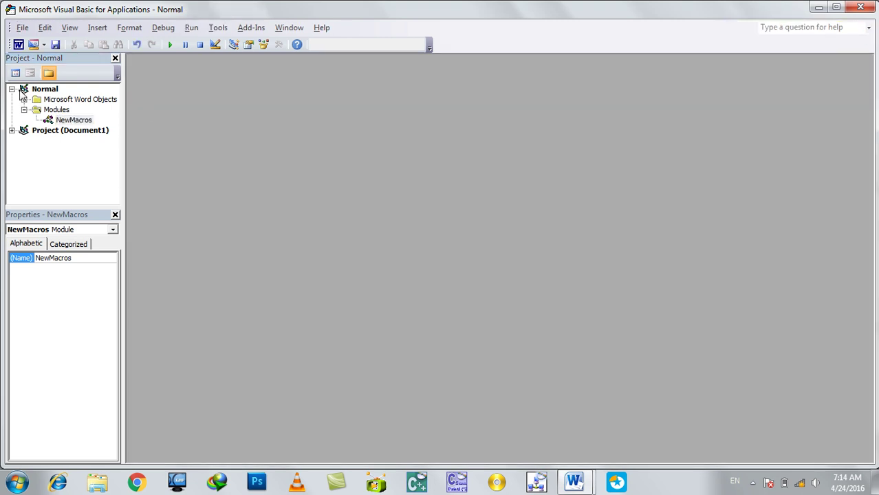
pyautogui.rightClick(81, 120)
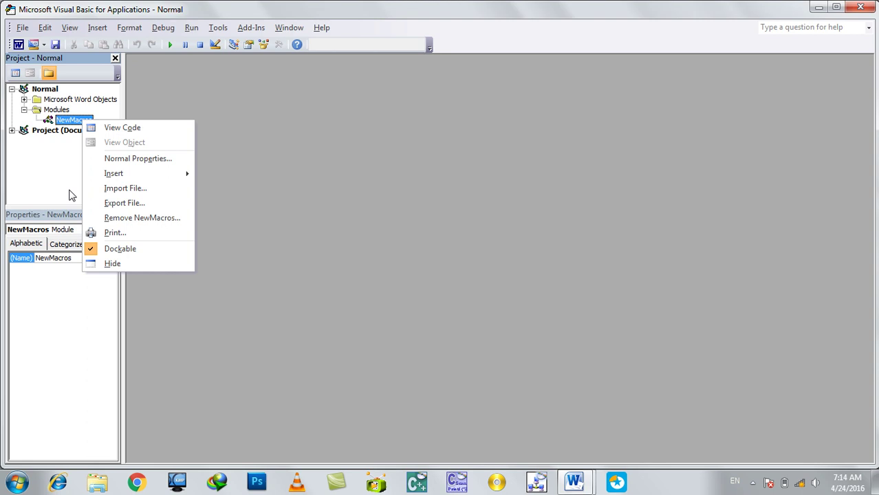
pyautogui.click(62, 166)
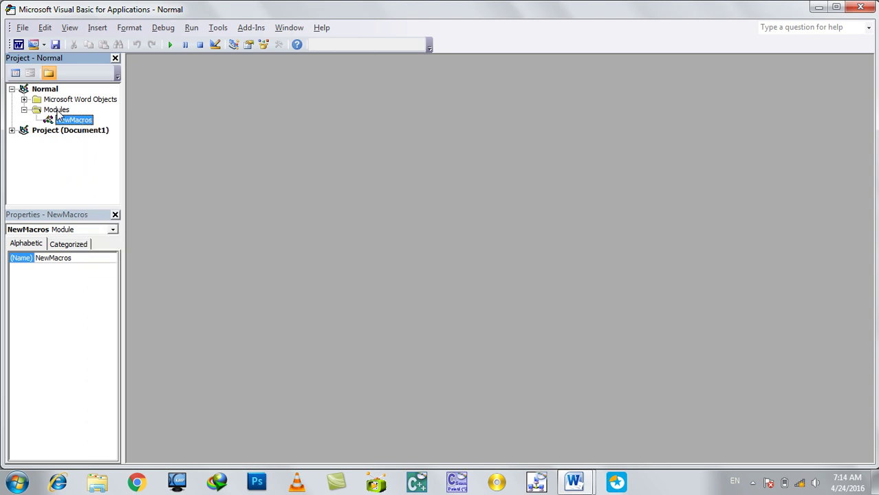
pyautogui.click(97, 28)
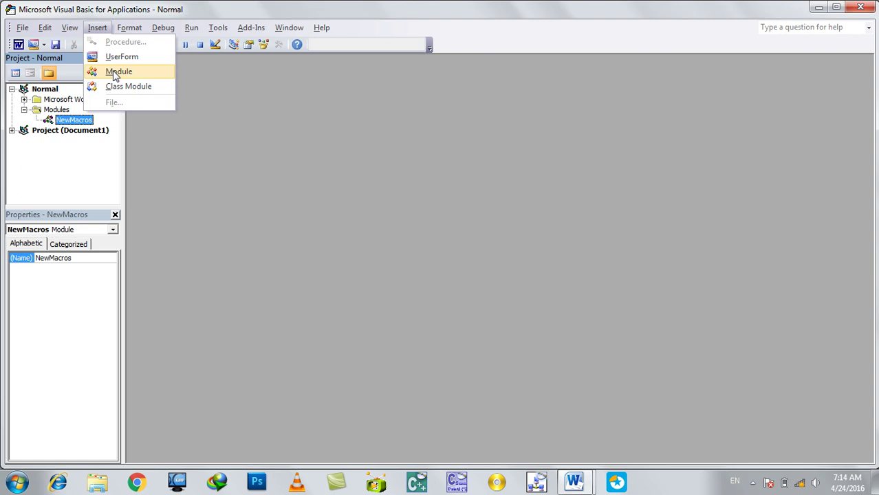
# - Add Module1 and close its code window
pyautogui.click(117, 72)
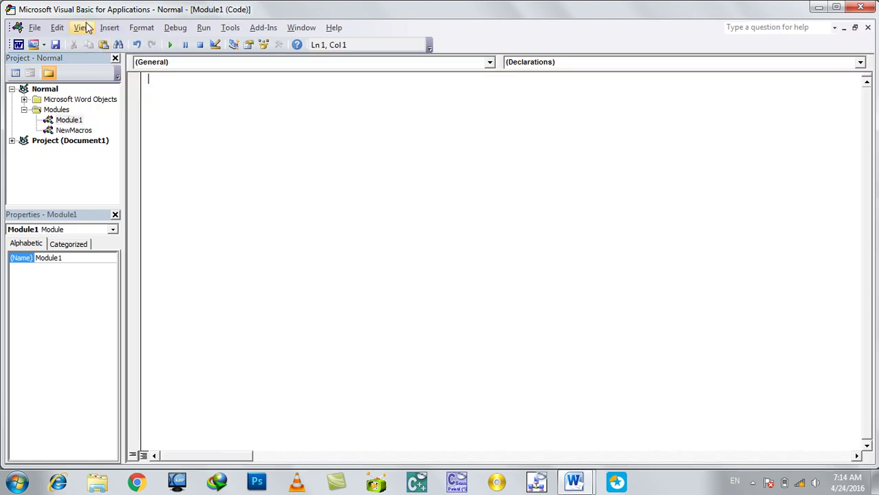
pyautogui.click(110, 27)
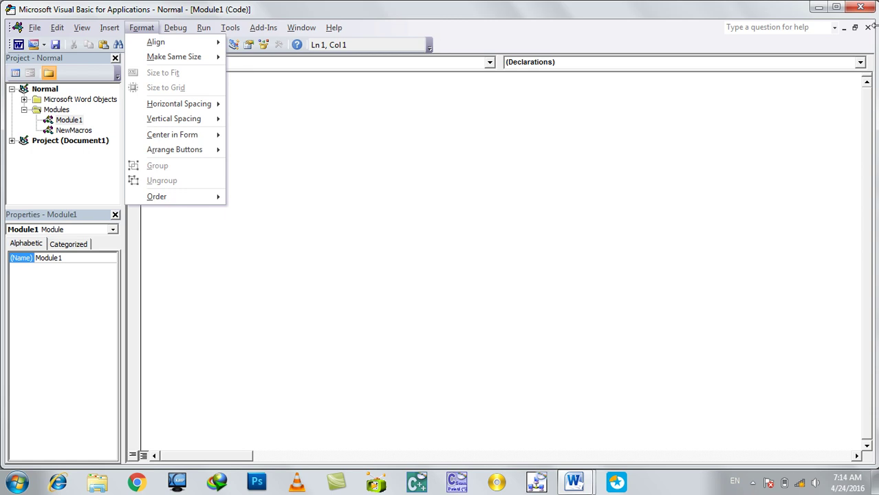
pyautogui.click(868, 27)
pyautogui.click(867, 27)
# - Insert UserForm1, enlarge it to fill the design area, and draw a label across its top
pyautogui.click(97, 27)
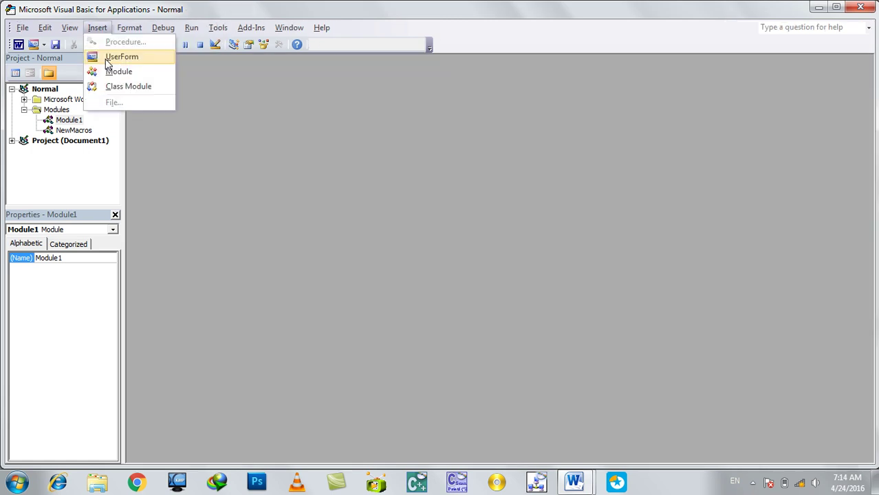
pyautogui.click(110, 59)
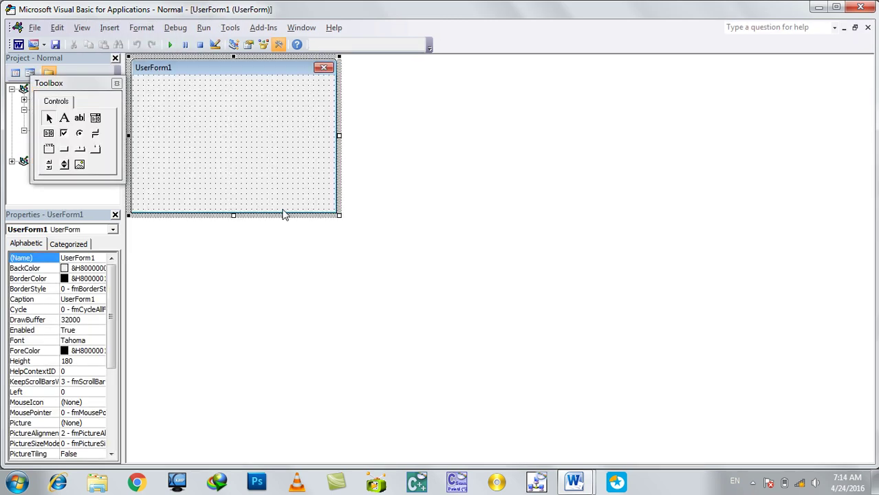
pyautogui.moveTo(341, 231); pyautogui.dragTo(702, 436)
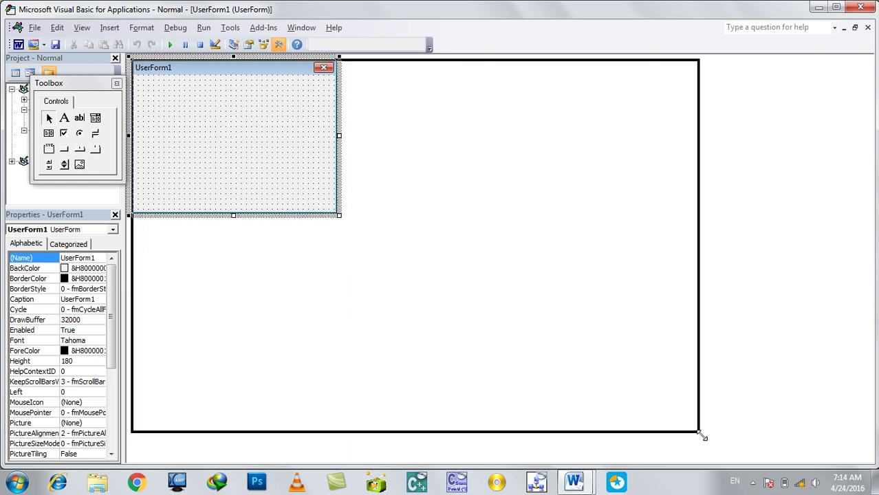
pyautogui.moveTo(702, 436); pyautogui.dragTo(680, 457)
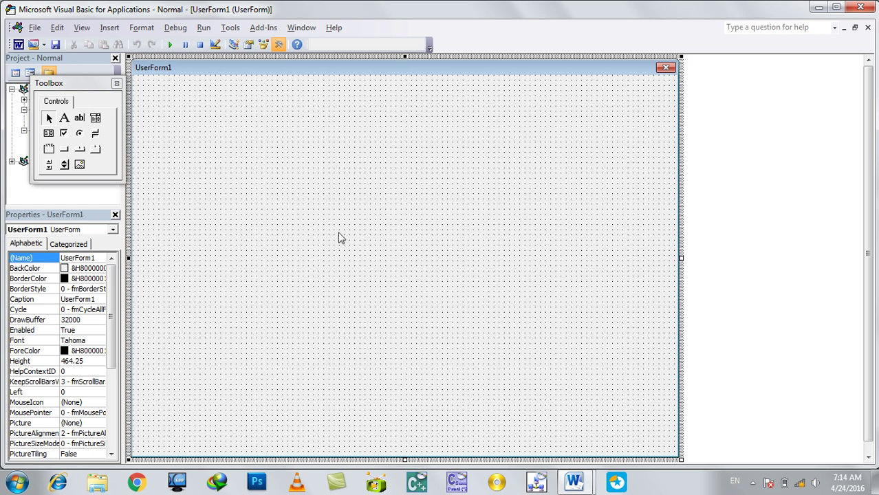
pyautogui.click(64, 118)
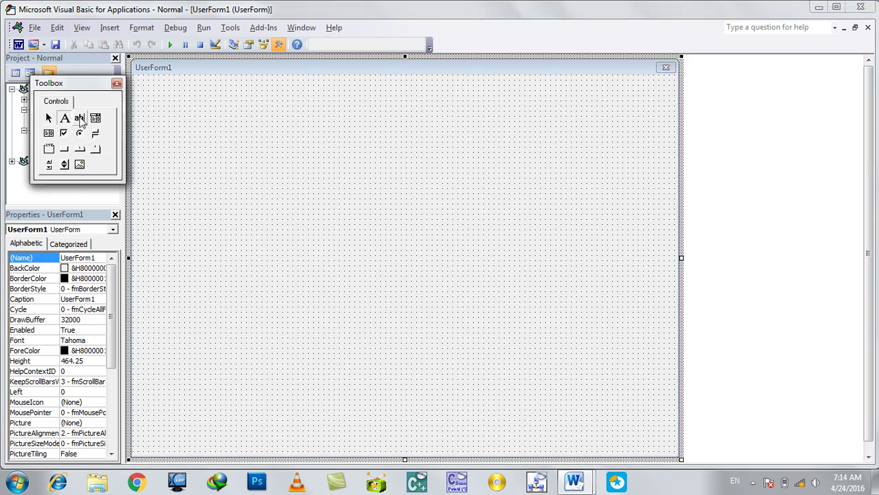
pyautogui.moveTo(251, 90); pyautogui.dragTo(557, 144)
# - Retype Label1's caption in Persian as دکمپیوتر بخش دشاگردانو دیتابیس
pyautogui.click(356, 108)
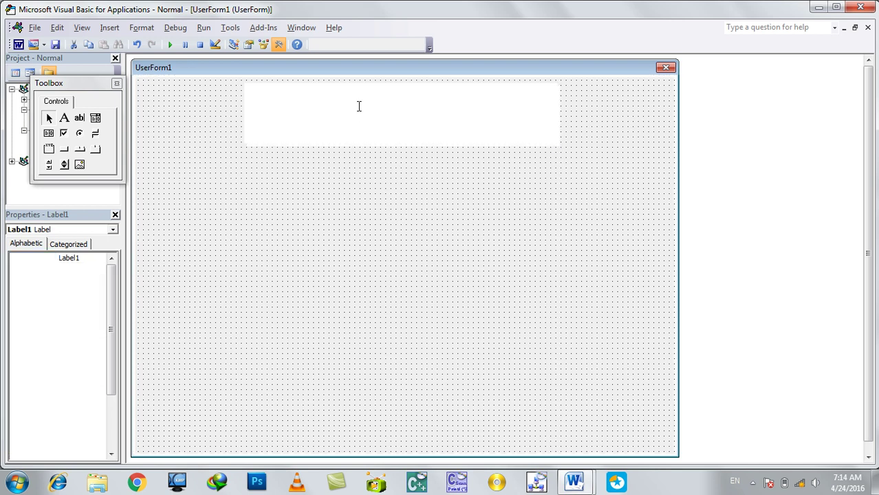
pyautogui.press('BackSpace')
pyautogui.press('BackSpace')
pyautogui.press('BackSpace')
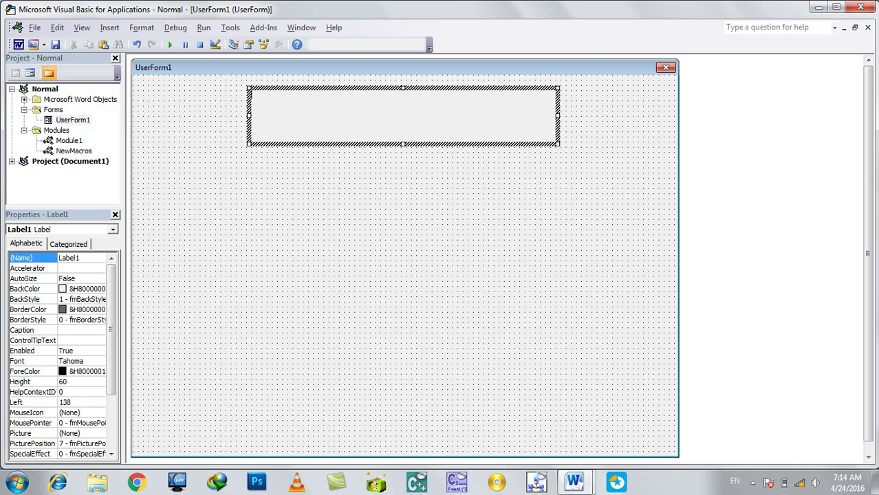
pyautogui.hotkey('alt', 'shift')
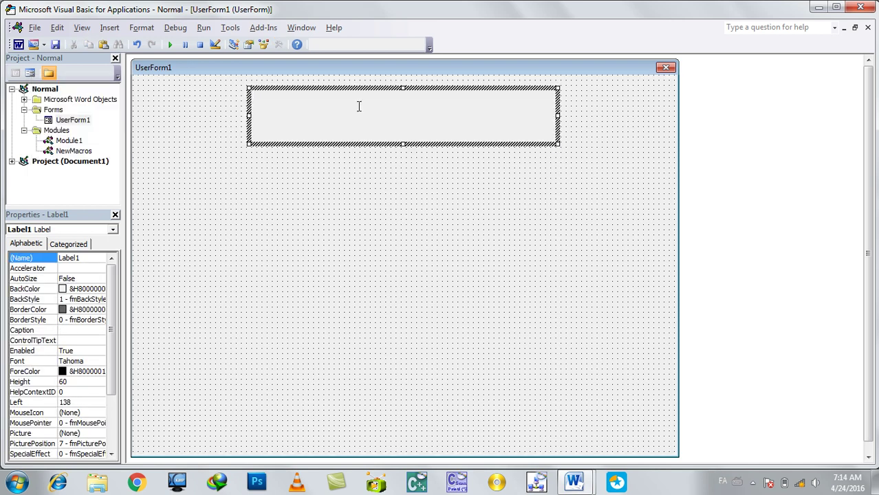
pyautogui.write('دیتاب')
pyautogui.press('BackSpace')
pyautogui.press('BackSpace')
pyautogui.press('BackSpace')
pyautogui.press('BackSpace')
pyautogui.press('BackSpace')
pyautogui.press('BackSpace')
pyautogui.press('BackSpace')
pyautogui.write('انش')
pyautogui.write('دان')
pyautogui.write('ل')
pyautogui.write('د')
pyautogui.write('ی')
pyautogui.write('م')
pyautogui.write('و')
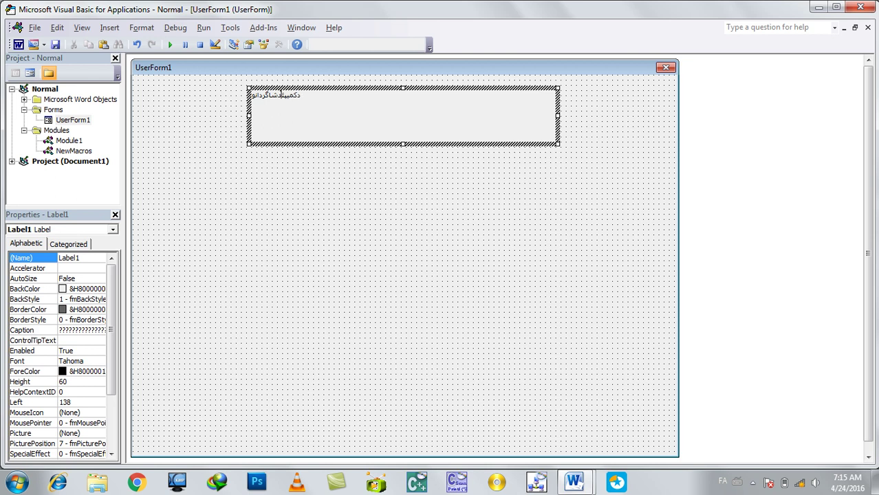
pyautogui.write('تر ')
pyautogui.write('به')
pyautogui.write('د')
pyautogui.press('BackSpace')
pyautogui.press('BackSpace')
pyautogui.write('خش دشاگردانو')
pyautogui.write(' دیتابیس')
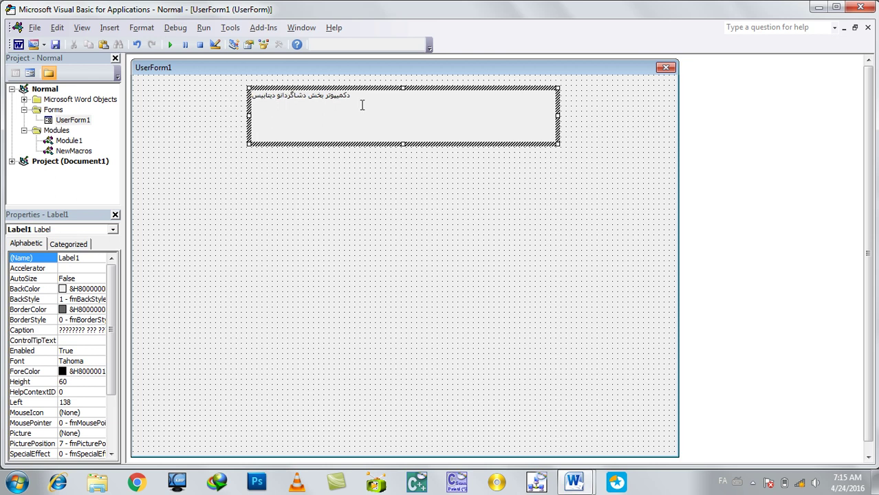
pyautogui.click(422, 200)
pyautogui.click(354, 116)
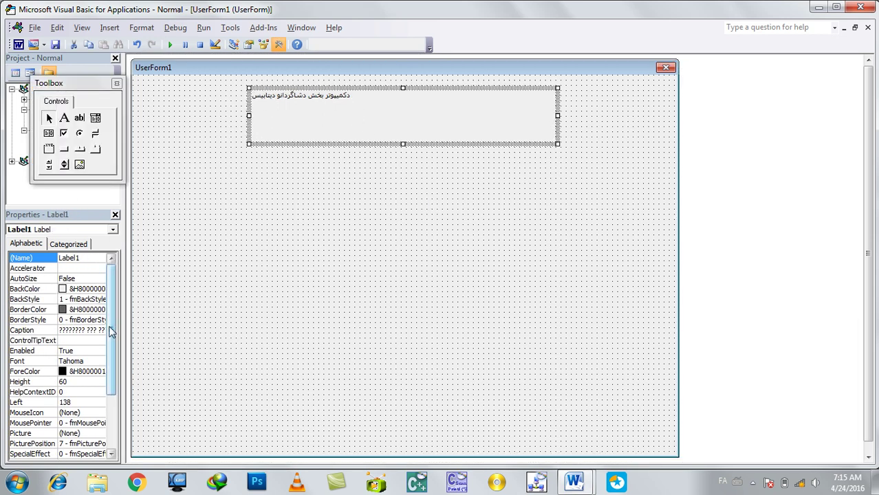
# - Make the title label's font bold and a larger size
pyautogui.click(82, 362)
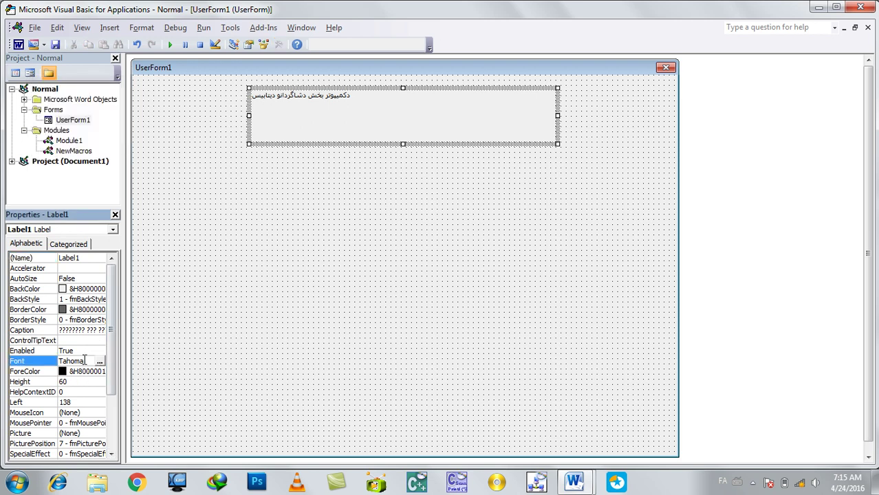
pyautogui.click(100, 361)
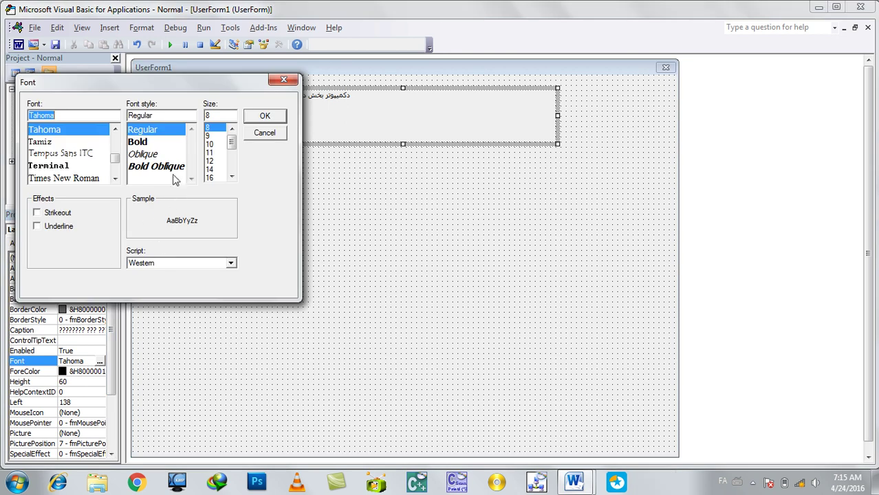
pyautogui.click(138, 141)
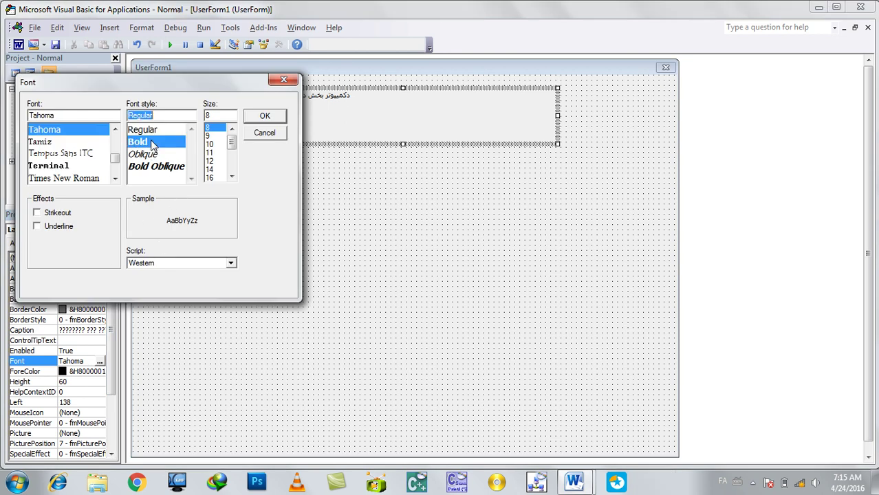
pyautogui.click(210, 169)
pyautogui.click(258, 118)
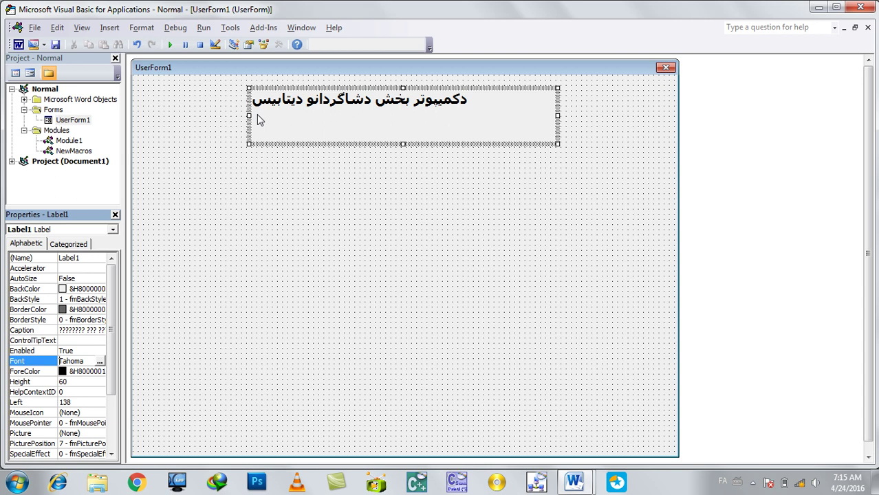
# - Centre the title's text with TextAlign 2-Center and shorten the label's height
pyautogui.click(69, 245)
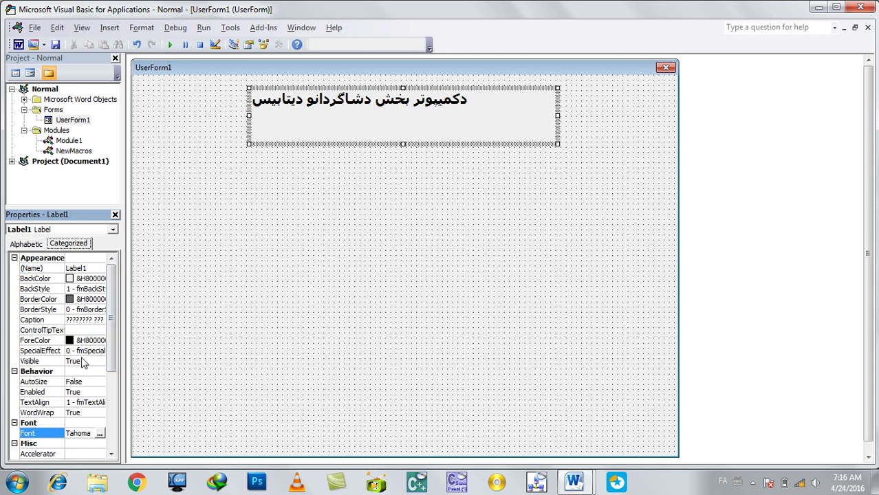
pyautogui.click(89, 402)
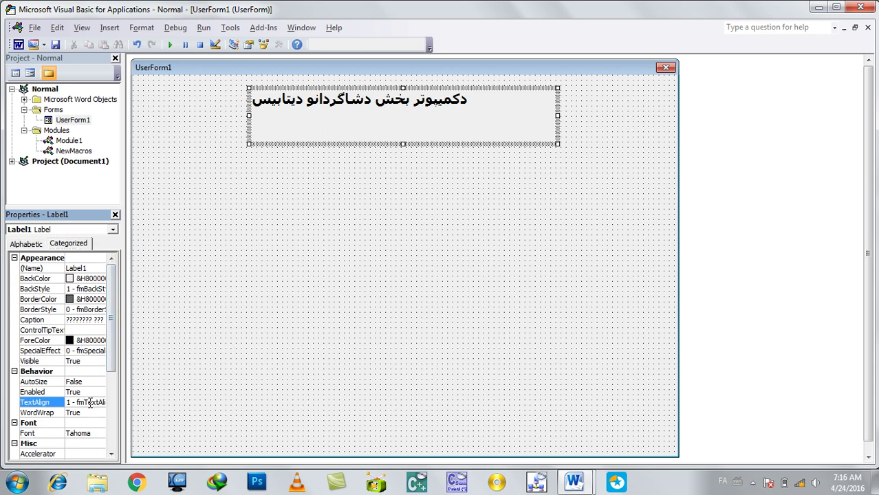
pyautogui.click(100, 402)
pyautogui.click(95, 421)
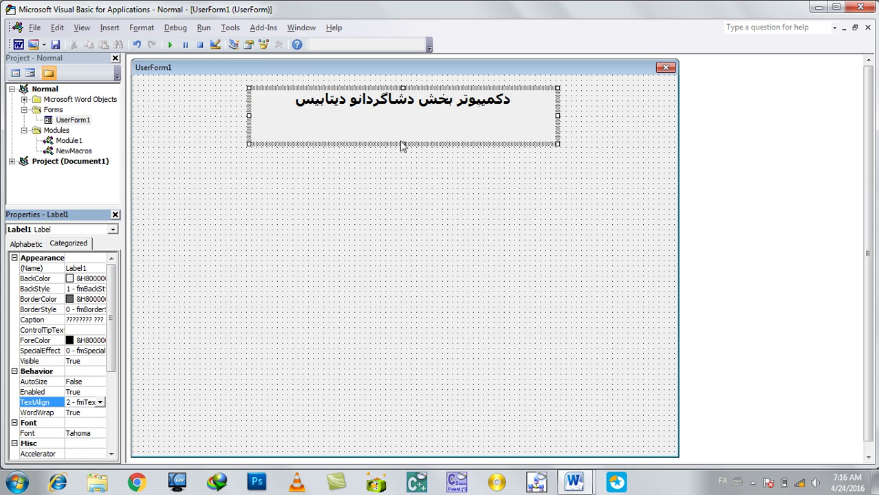
pyautogui.moveTo(403, 143)
pyautogui.mouseDown()
pyautogui.moveTo(403, 120)
pyautogui.moveTo(403, 127)
pyautogui.mouseUp()
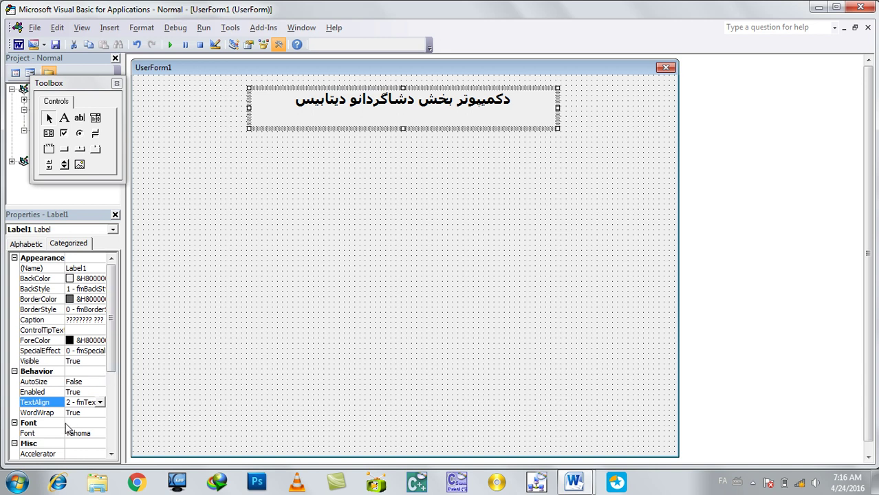
pyautogui.click(90, 436)
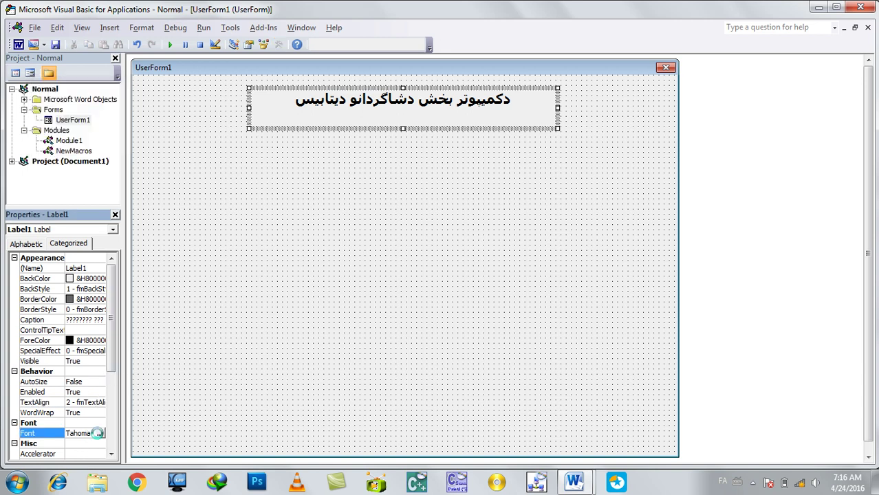
pyautogui.click(100, 433)
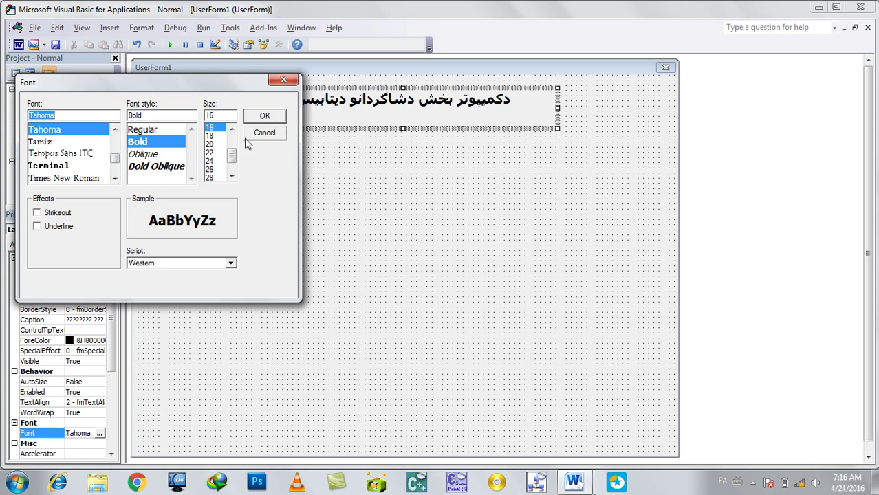
pyautogui.click(262, 134)
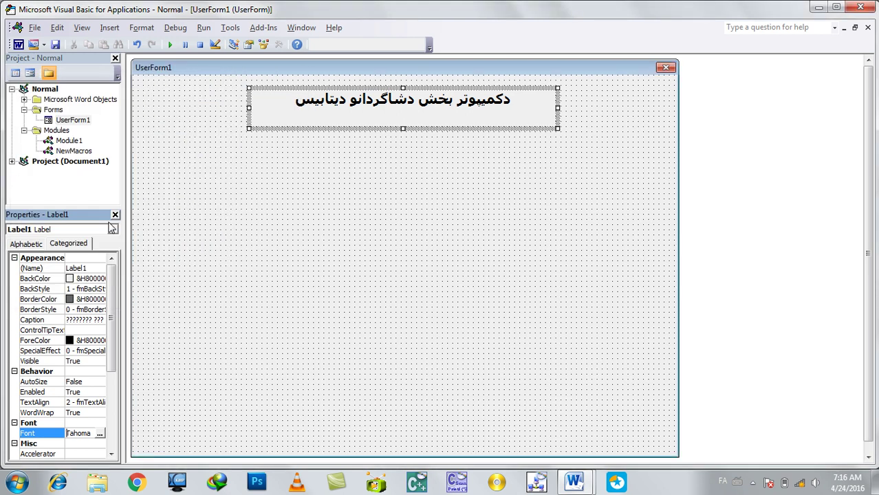
# - Set the title's ForeColor to dark red from the palette
pyautogui.click(26, 244)
pyautogui.click(47, 372)
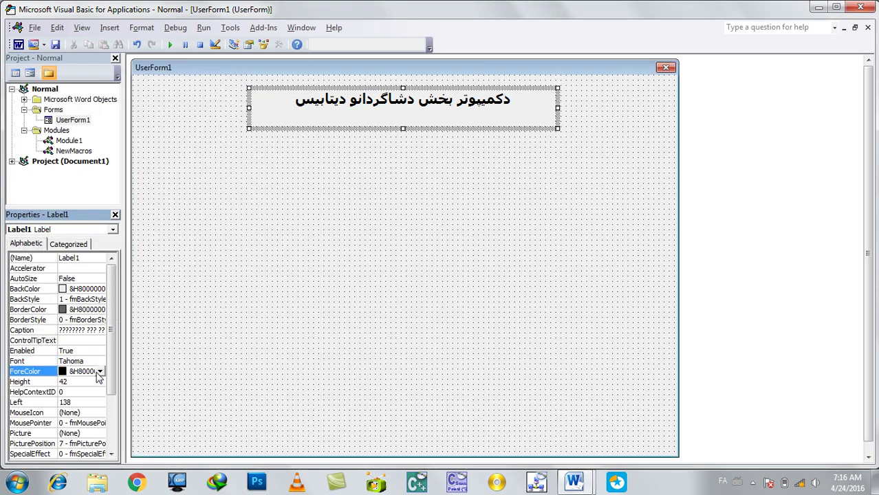
pyautogui.click(100, 371)
pyautogui.click(25, 385)
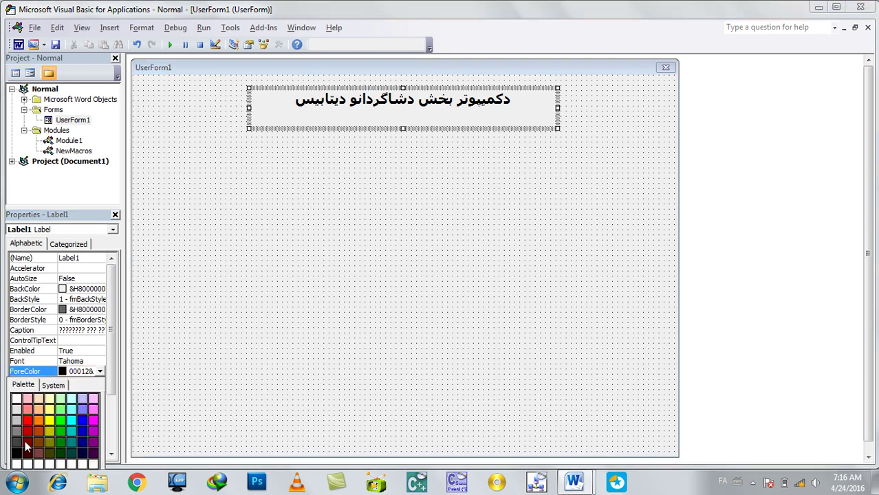
pyautogui.click(29, 451)
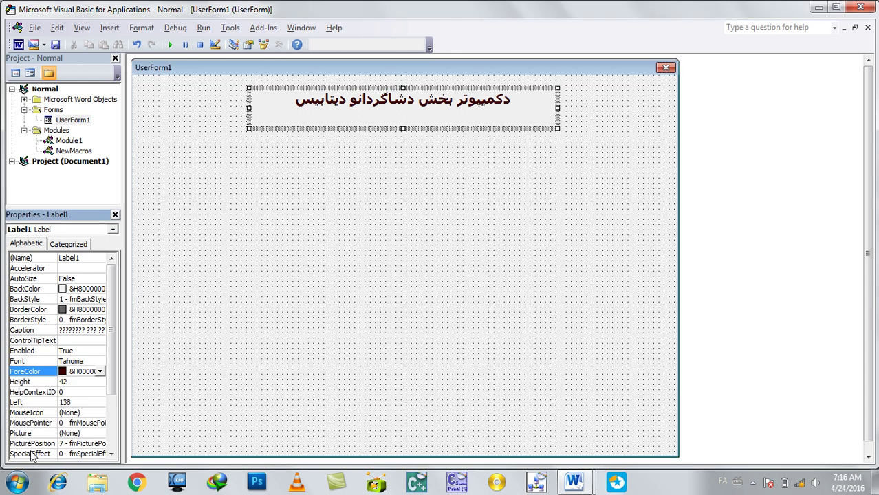
pyautogui.click(273, 265)
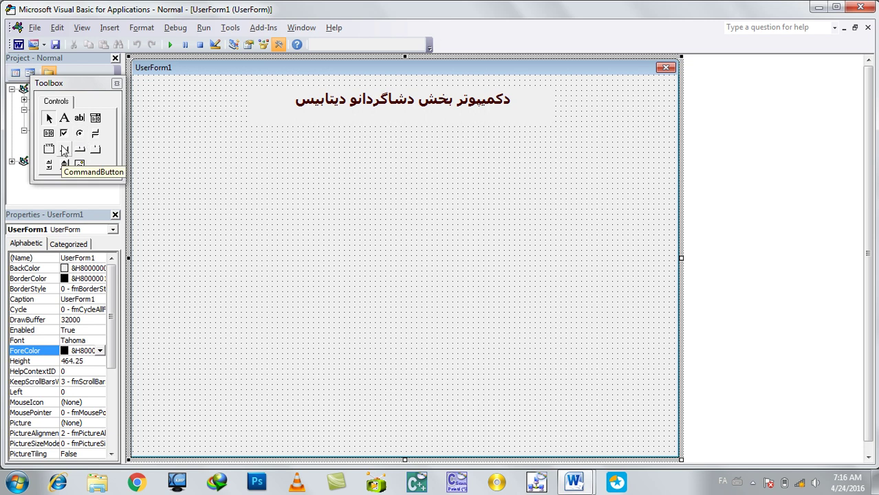
# - Draw a text box below the title, just right of centre
pyautogui.click(77, 125)
pyautogui.click(77, 121)
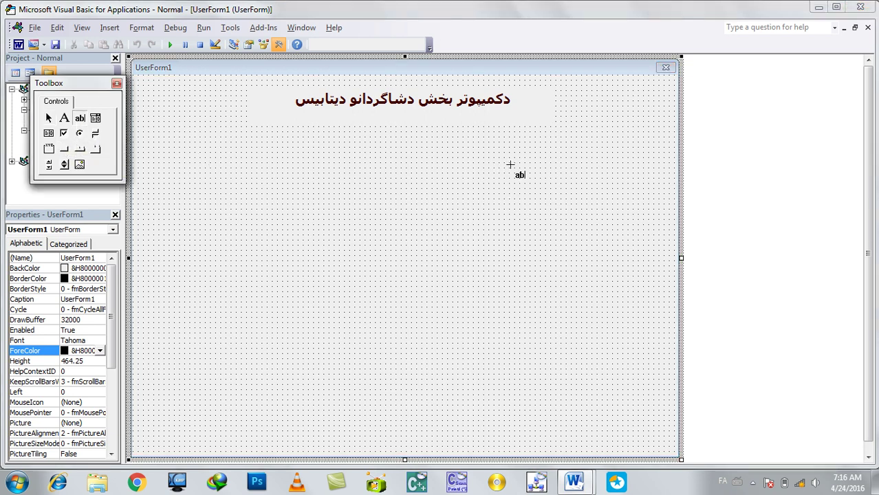
pyautogui.moveTo(514, 179); pyautogui.dragTo(591, 205)
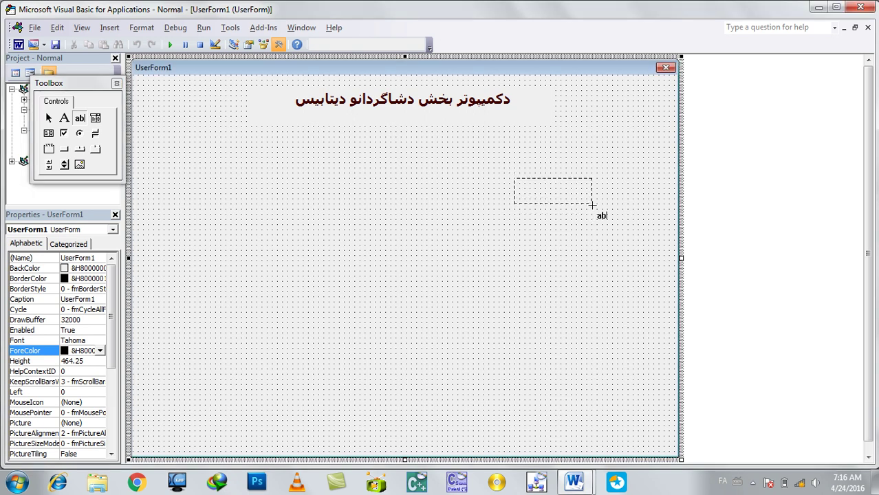
pyautogui.moveTo(571, 207); pyautogui.dragTo(541, 209)
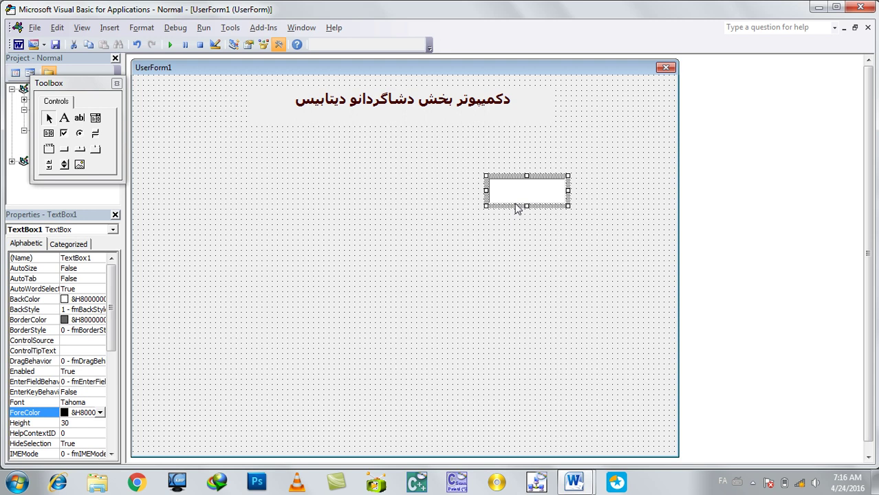
# - Duplicate the text box and place both side by side just under the title
pyautogui.hotkey('ctrl', 'c')
pyautogui.hotkey('ctrl', 'v')
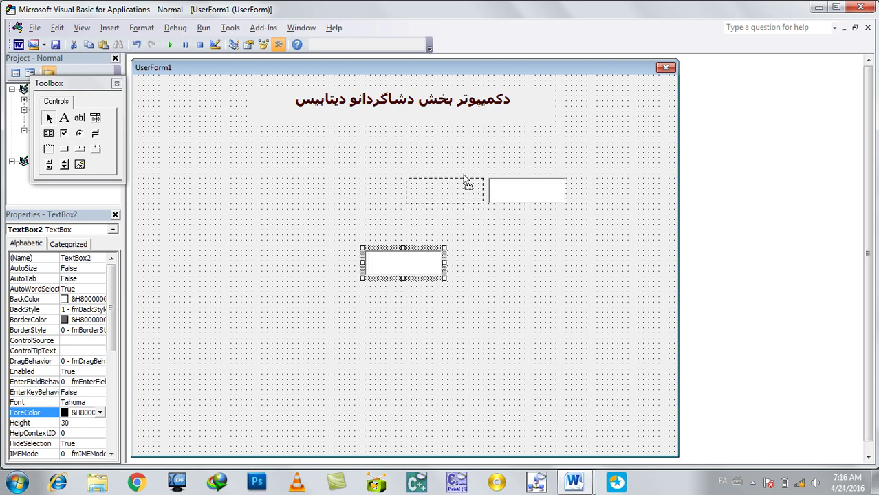
pyautogui.moveTo(422, 246); pyautogui.dragTo(463, 176)
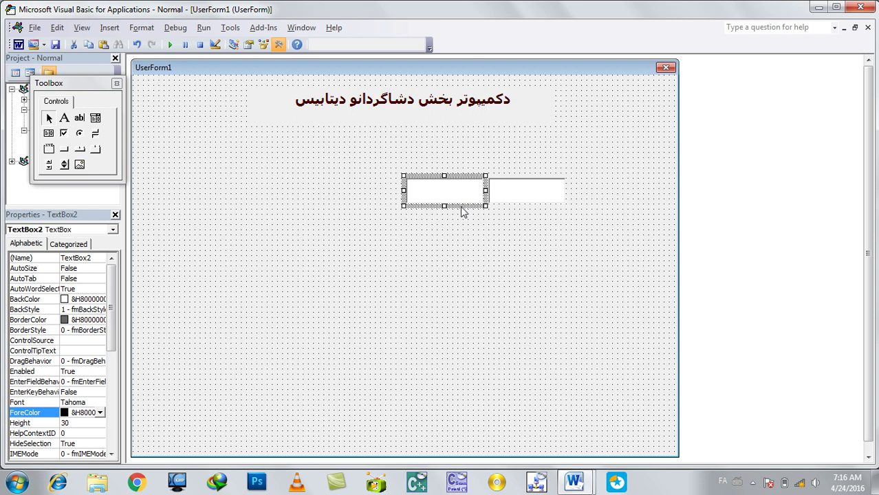
pyautogui.click(497, 230)
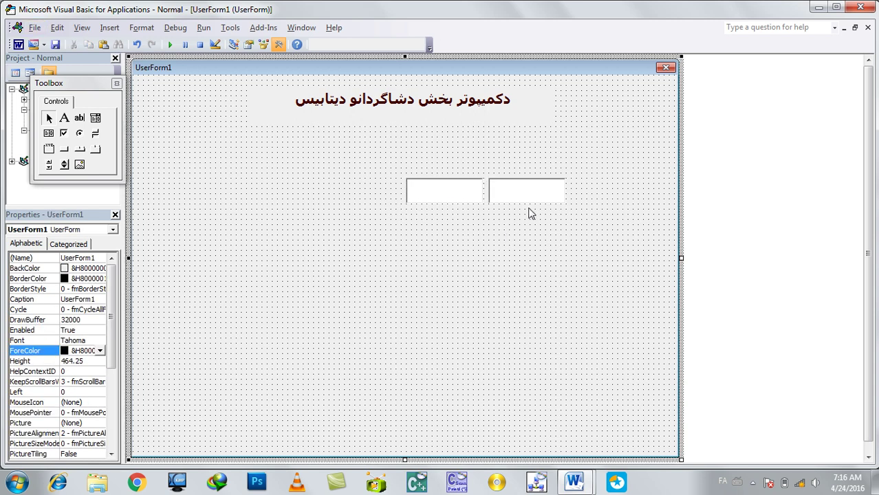
pyautogui.moveTo(536, 221); pyautogui.dragTo(433, 172)
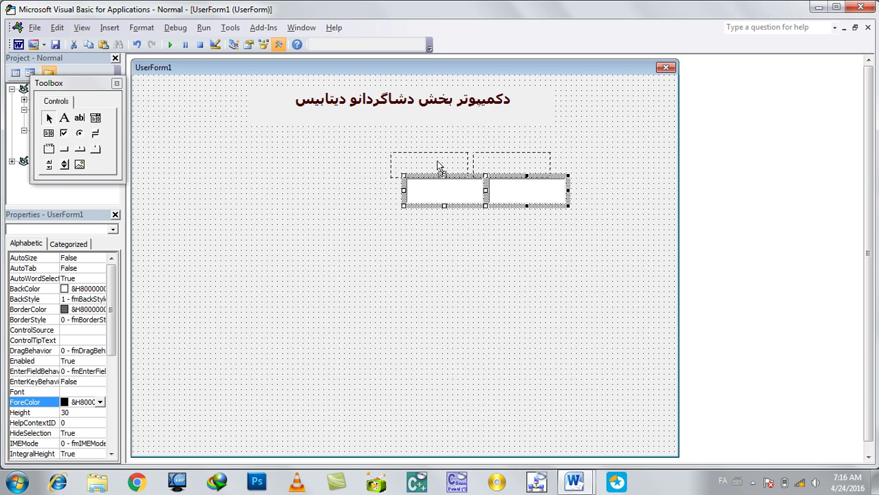
pyautogui.moveTo(433, 172); pyautogui.dragTo(437, 163)
pyautogui.click(473, 251)
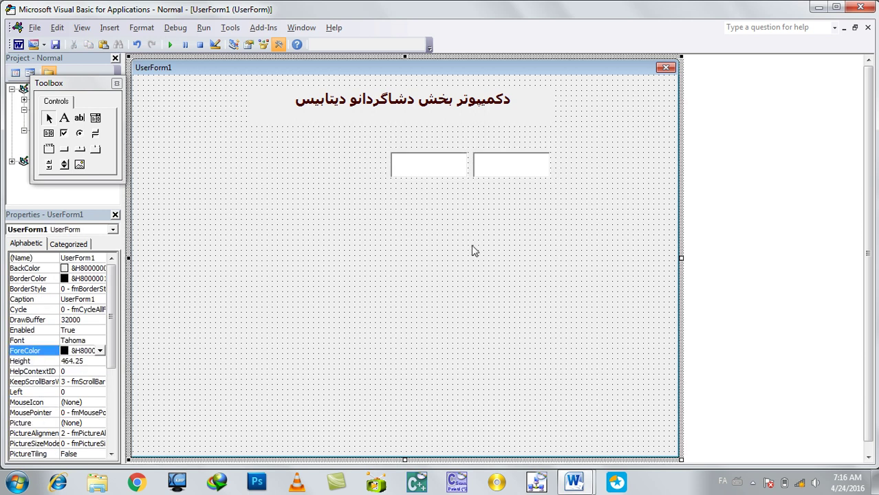
# - Draw a label beside the right text box and caption it پروگرام
pyautogui.click(65, 117)
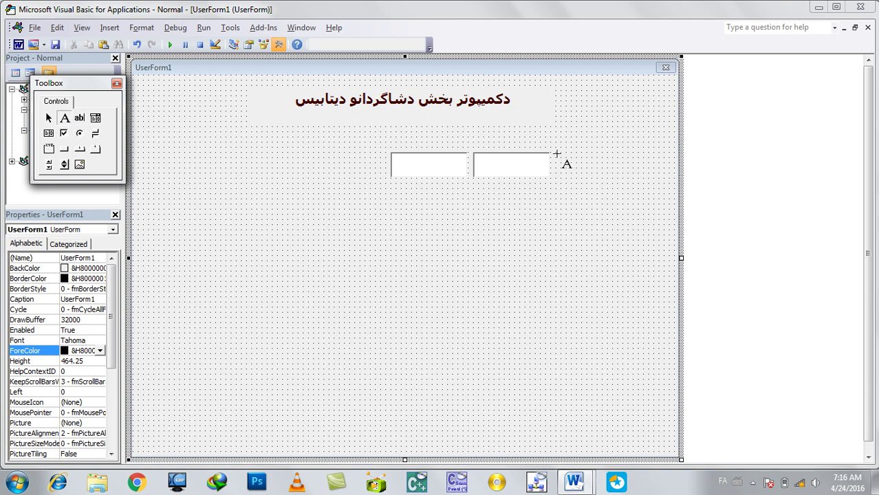
pyautogui.moveTo(556, 152); pyautogui.dragTo(640, 180)
pyautogui.click(588, 157)
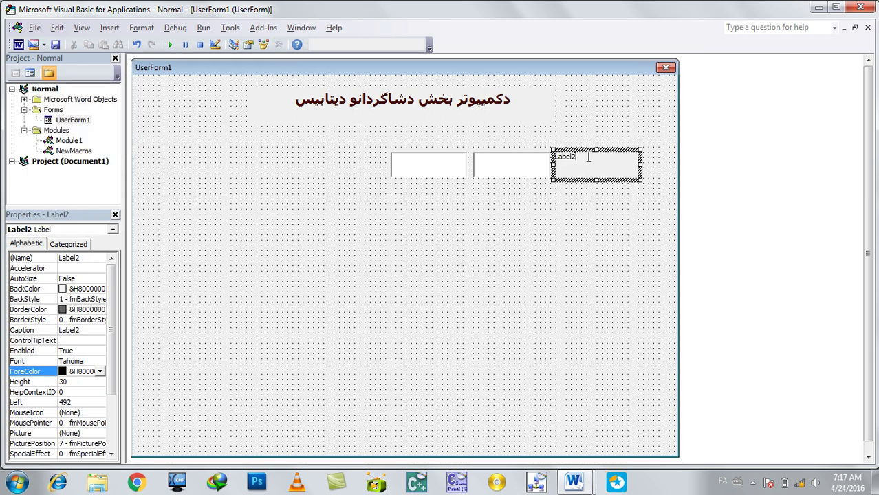
pyautogui.press('BackSpace')
pyautogui.press('BackSpace')
pyautogui.press('BackSpace')
pyautogui.write('\\')
pyautogui.hotkey('alt', 'shift')
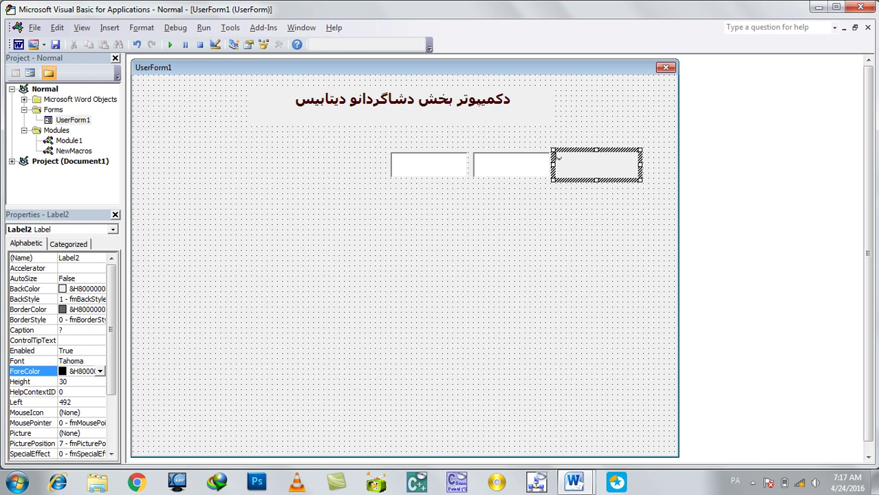
pyautogui.write('م')
# - Move the left text box further left and paste a copy of the label between the boxes
pyautogui.click(504, 208)
pyautogui.moveTo(417, 166); pyautogui.dragTo(344, 170)
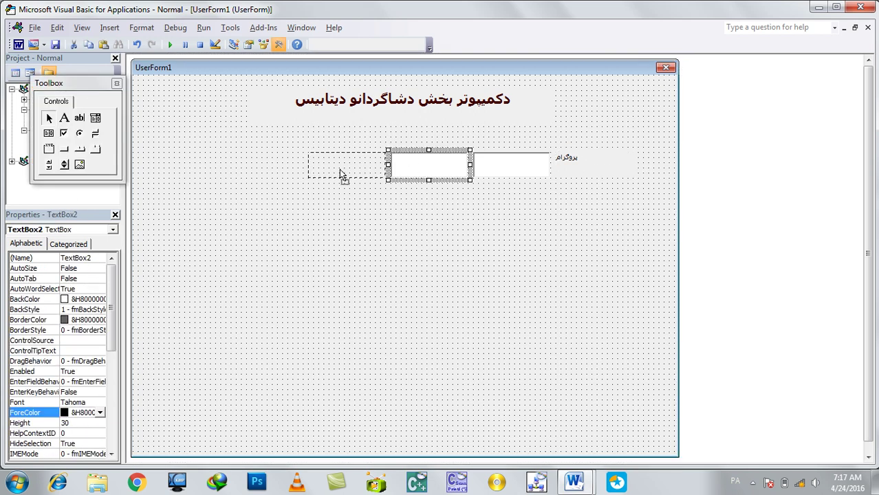
pyautogui.click(549, 155)
pyautogui.click(570, 160)
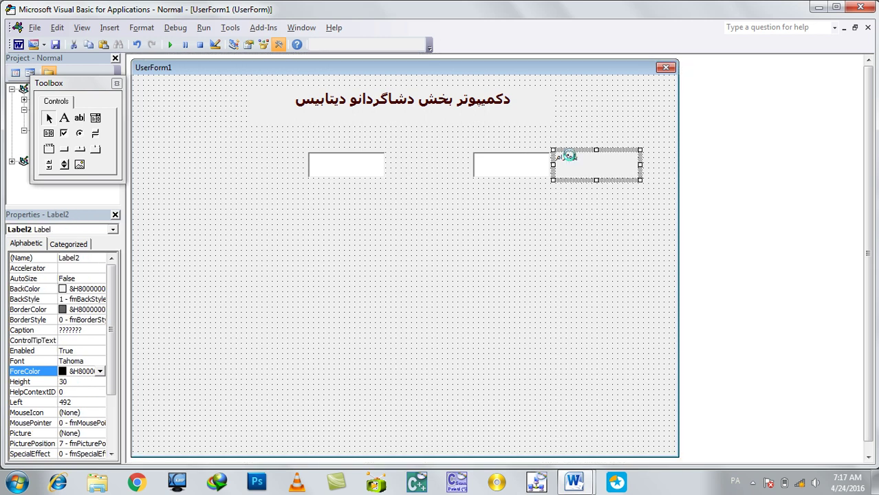
pyautogui.hotkey('ctrl', 'c')
pyautogui.hotkey('ctrl', 'v')
pyautogui.moveTo(392, 245)
pyautogui.mouseDown()
pyautogui.moveTo(407, 162)
pyautogui.moveTo(421, 156)
pyautogui.mouseUp()
# - Change the copied label's caption to فیس
pyautogui.click(358, 178)
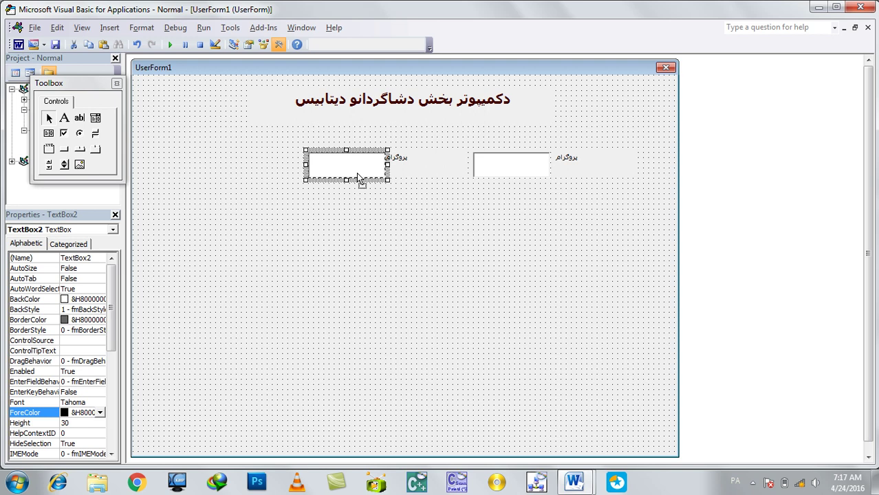
pyautogui.click(426, 178)
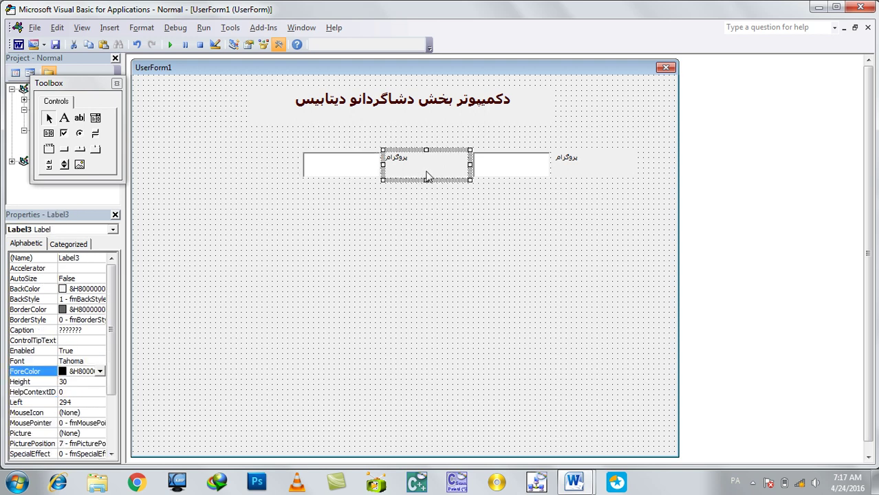
pyautogui.click(427, 165)
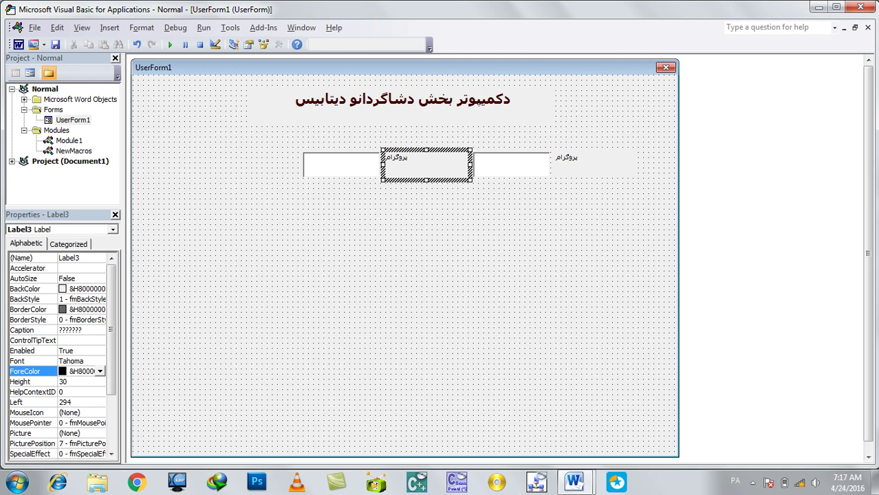
pyautogui.write('فیس')
pyautogui.click(484, 259)
pyautogui.moveTo(580, 213)
pyautogui.mouseDown()
pyautogui.moveTo(335, 152)
pyautogui.moveTo(406, 168)
pyautogui.mouseUp()
# - Select both labels and set their font to bold, size 14
pyautogui.click(659, 212)
pyautogui.click(581, 173)
pyautogui.keyDown('ctrl'); pyautogui.click(417, 166); pyautogui.keyUp('ctrl')
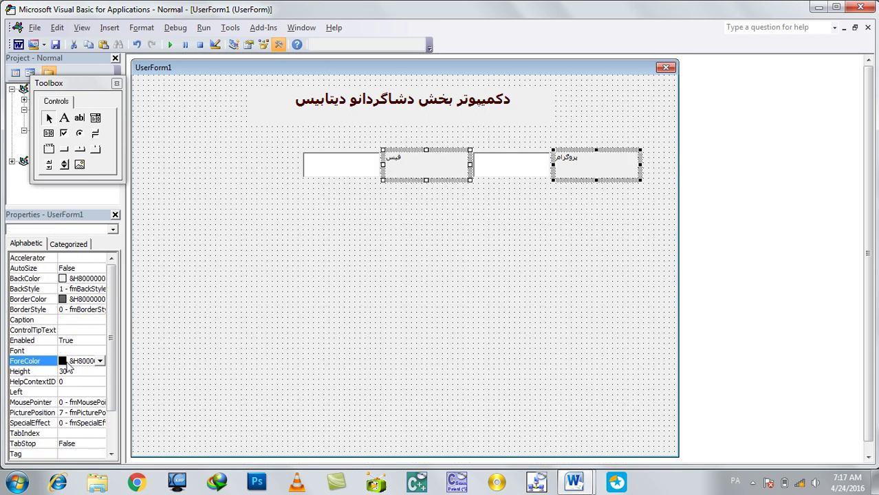
pyautogui.click(91, 351)
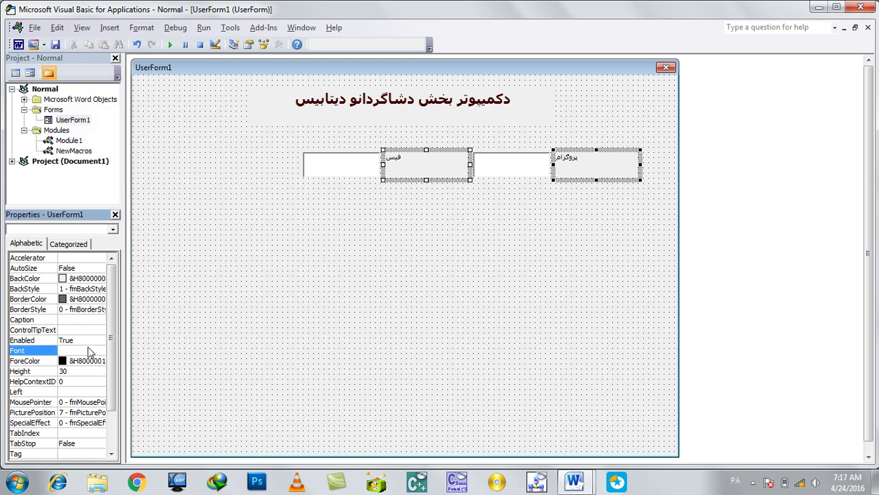
pyautogui.click(100, 352)
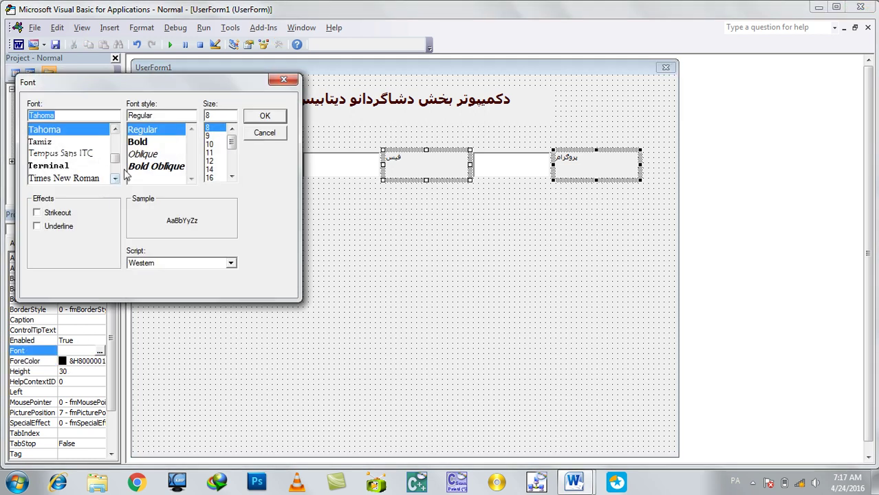
pyautogui.click(140, 142)
pyautogui.click(218, 170)
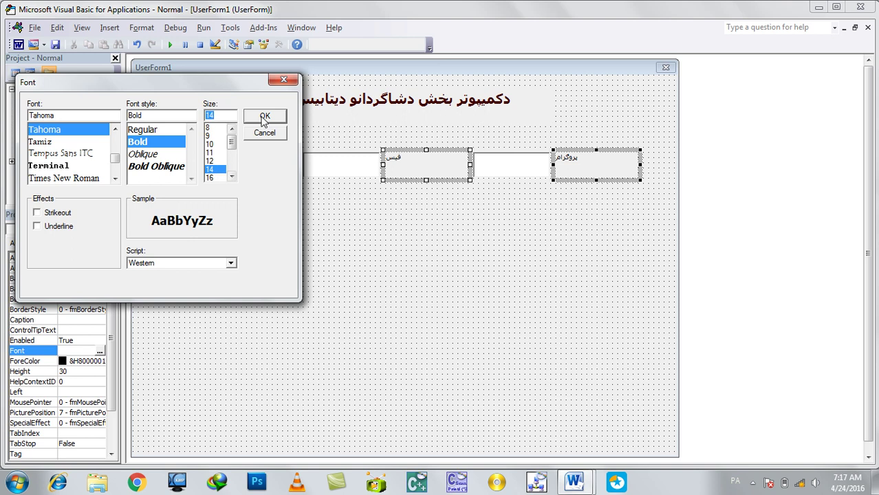
pyautogui.click(264, 117)
# - Set both labels' TextAlign to 2 - fmTextAlignCenter
pyautogui.click(69, 244)
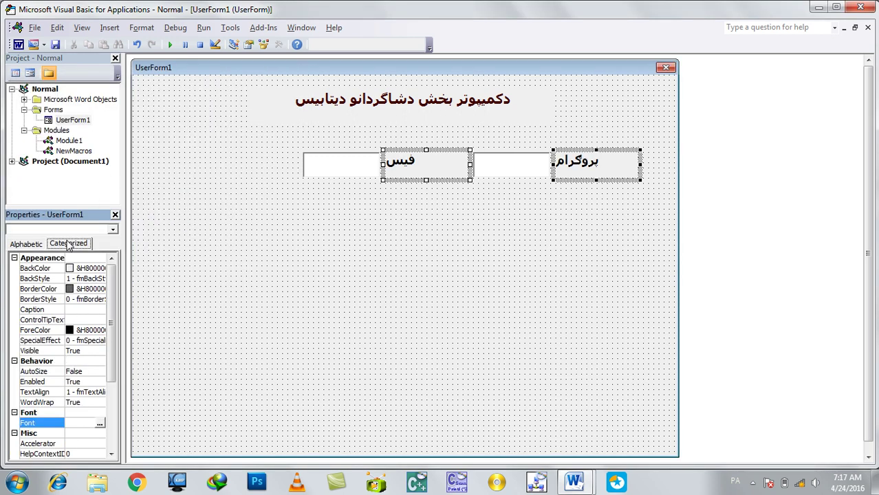
pyautogui.click(88, 393)
pyautogui.click(100, 392)
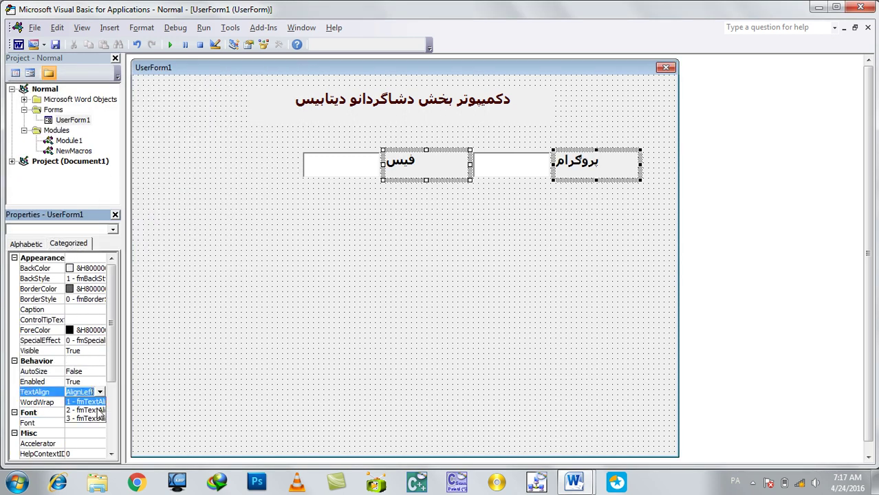
pyautogui.click(96, 413)
pyautogui.click(330, 283)
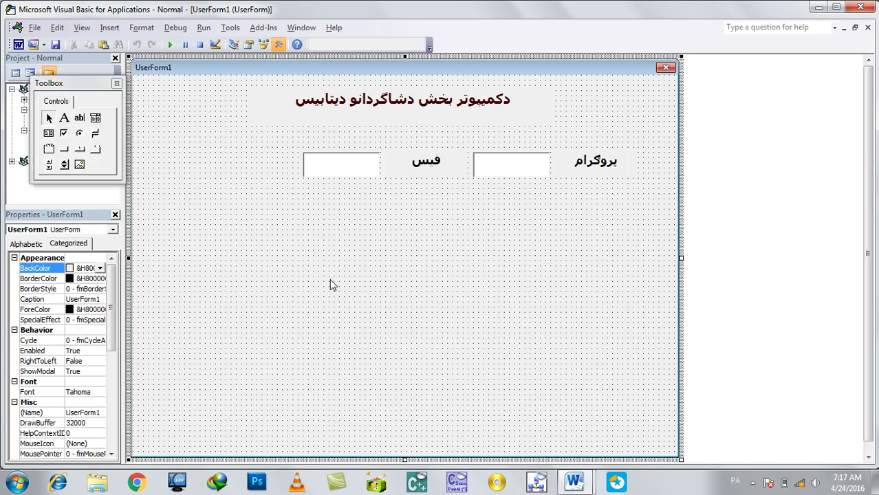
# - Draw a command button below the right-hand field and caption it نتیجه
pyautogui.click(64, 148)
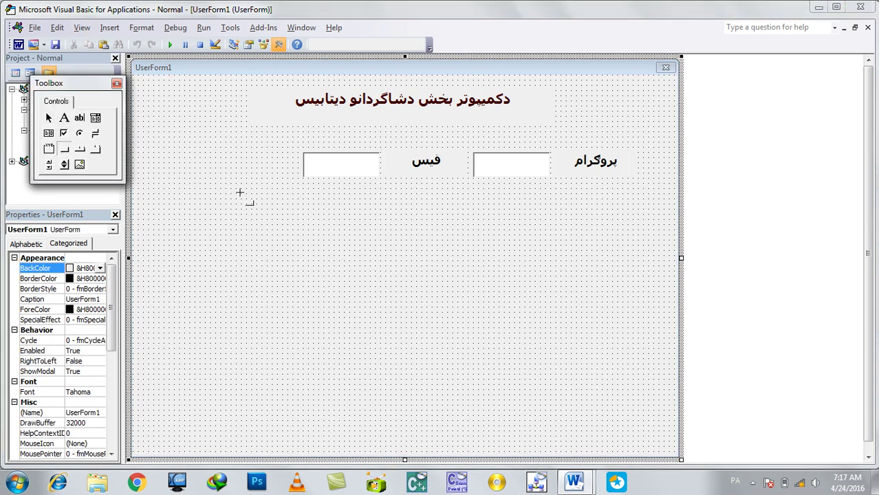
pyautogui.moveTo(556, 249); pyautogui.dragTo(634, 278)
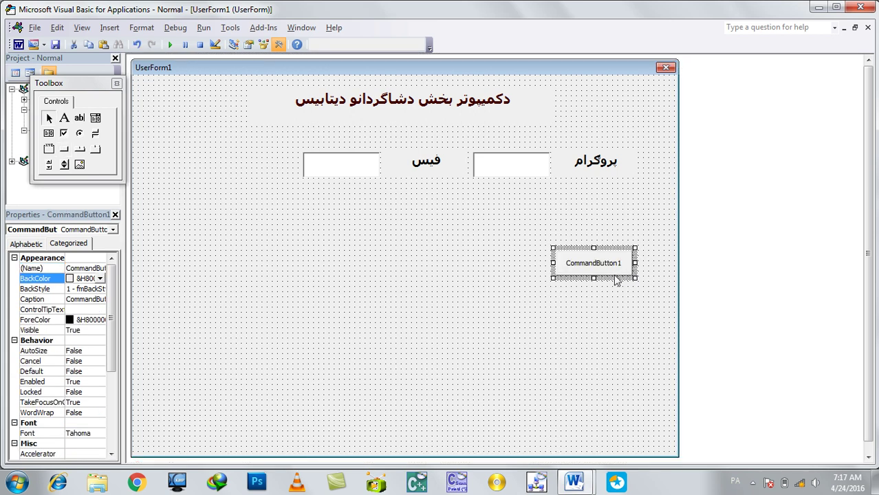
pyautogui.click(612, 275)
pyautogui.write('C')
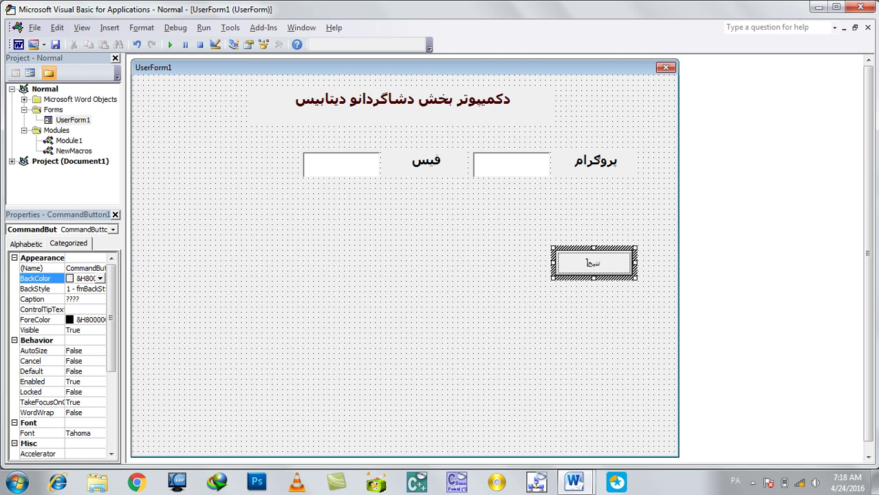
pyautogui.click(603, 327)
pyautogui.click(603, 263)
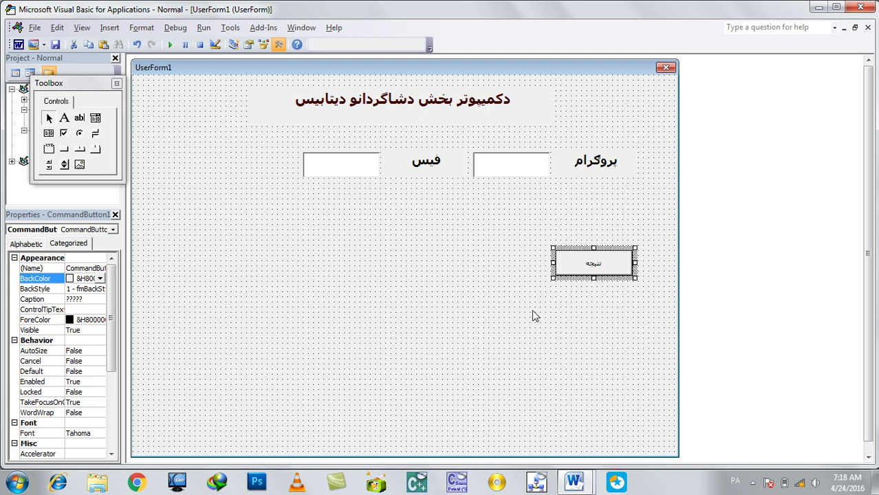
pyautogui.click(32, 246)
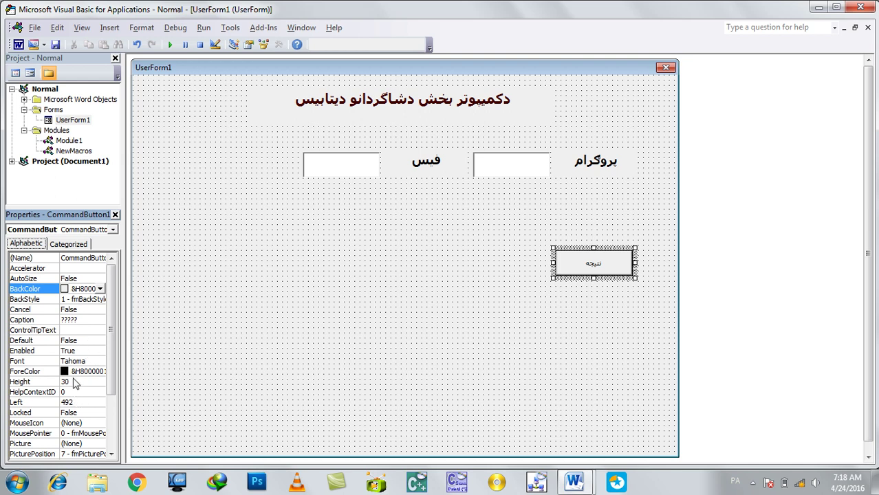
# - Set the نتیجه button's caption font to Bold, size 12, in the Font dialog
pyautogui.click(77, 363)
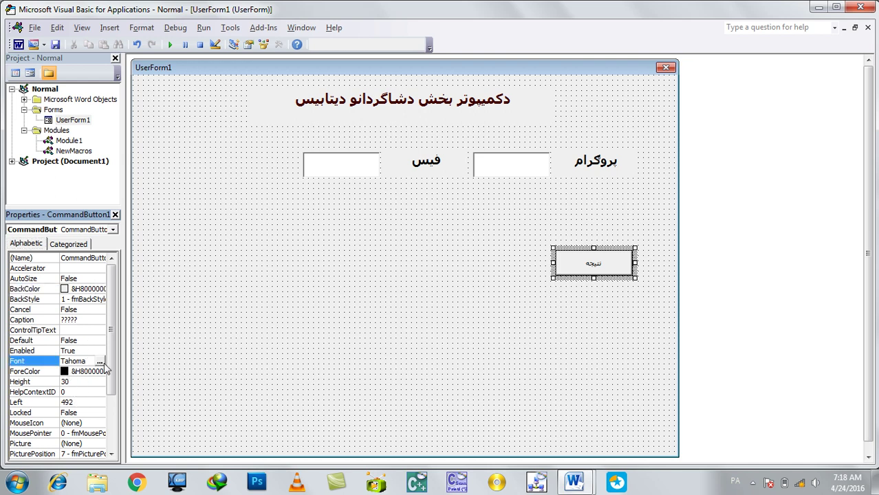
pyautogui.click(100, 361)
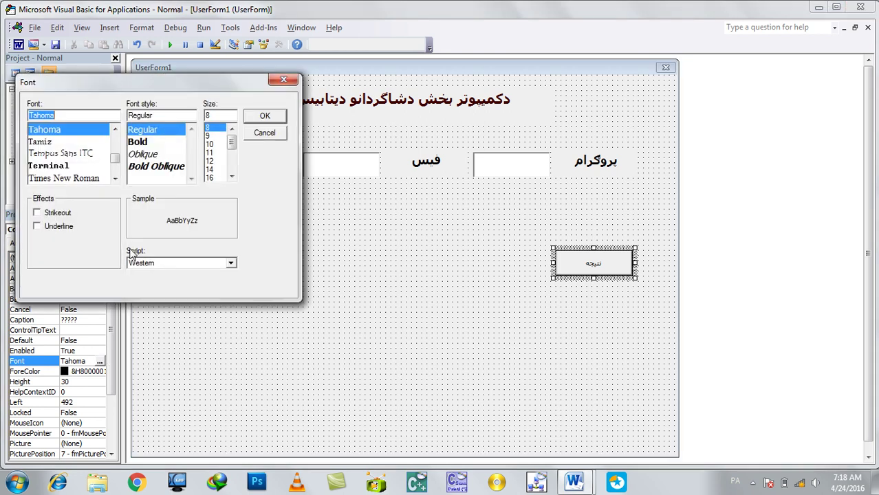
pyautogui.click(152, 142)
pyautogui.click(210, 161)
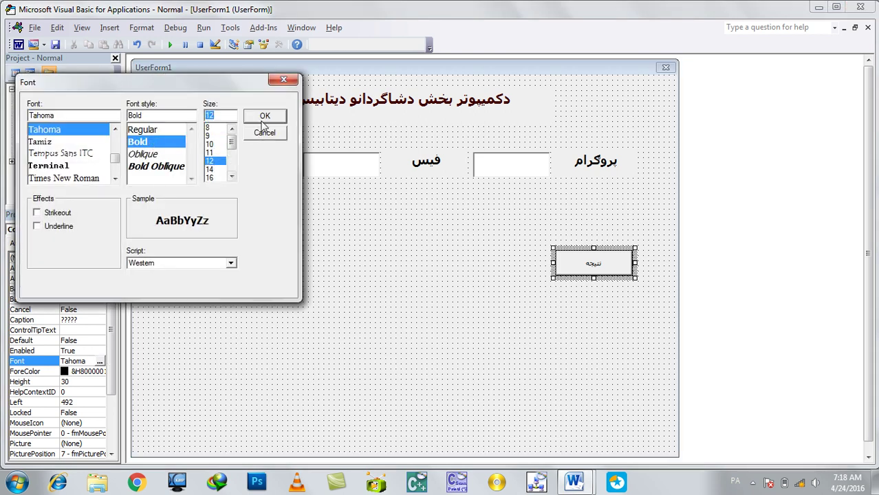
pyautogui.click(258, 117)
pyautogui.click(350, 342)
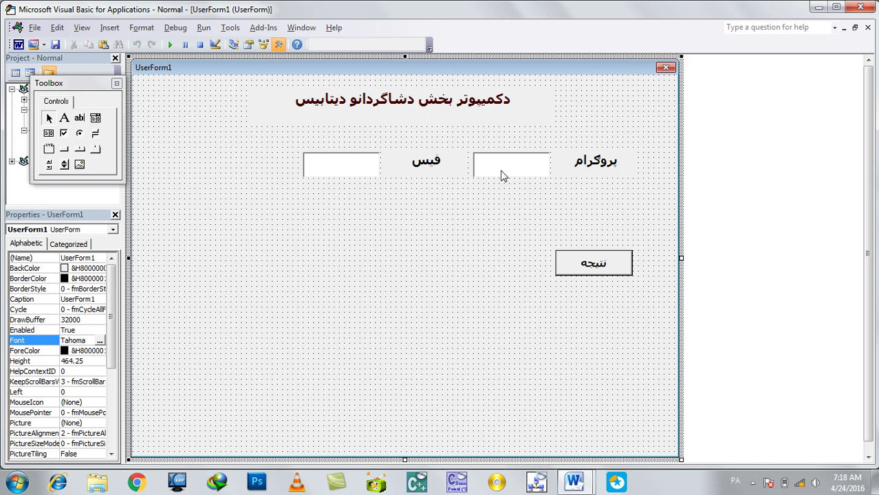
pyautogui.click(501, 175)
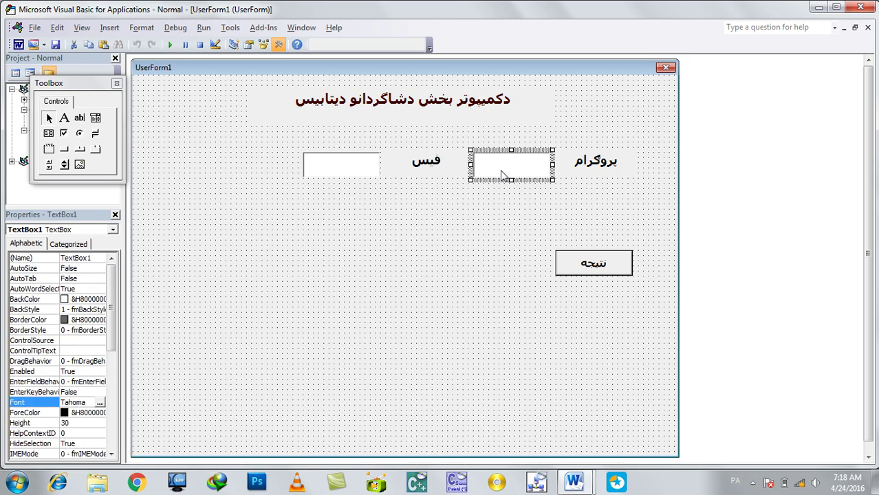
# - Rename the text box beside پروگرام to a in the Properties window
pyautogui.click(333, 161)
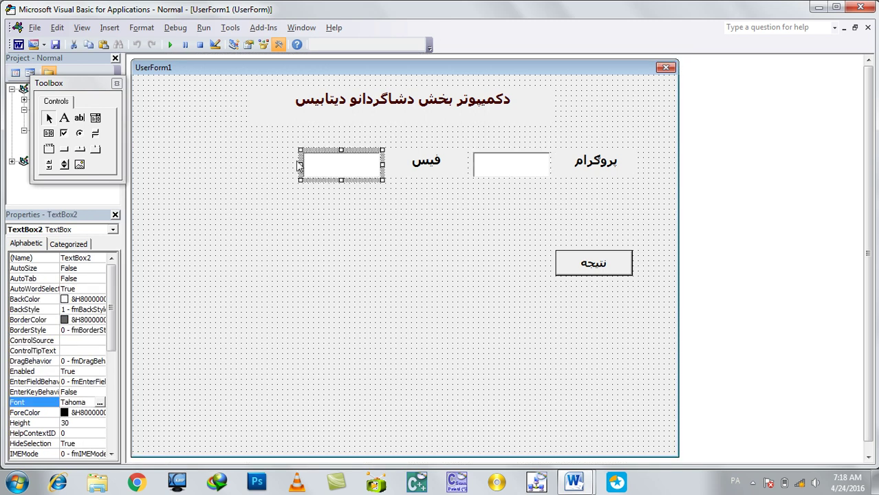
pyautogui.click(517, 174)
pyautogui.click(343, 173)
pyautogui.click(509, 167)
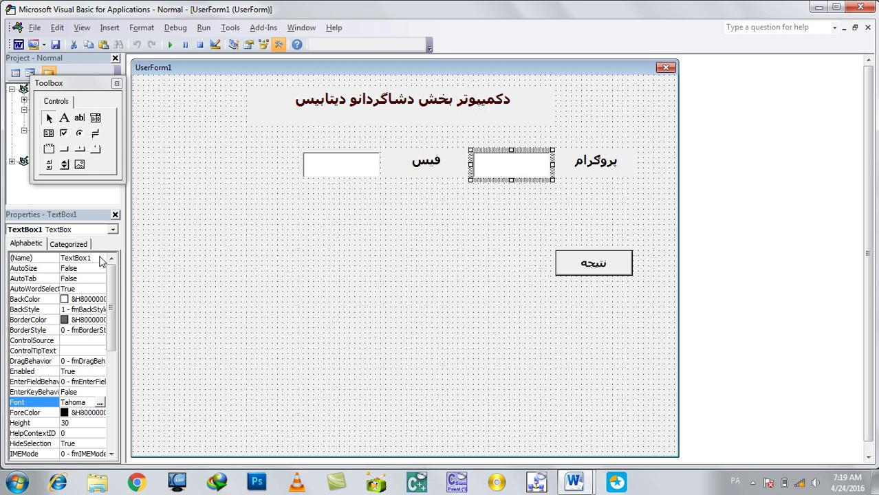
pyautogui.click(326, 172)
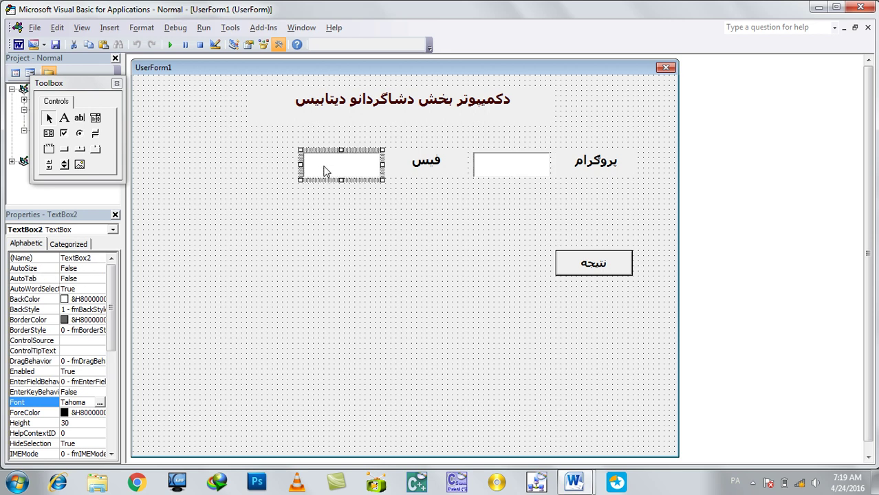
pyautogui.click(483, 161)
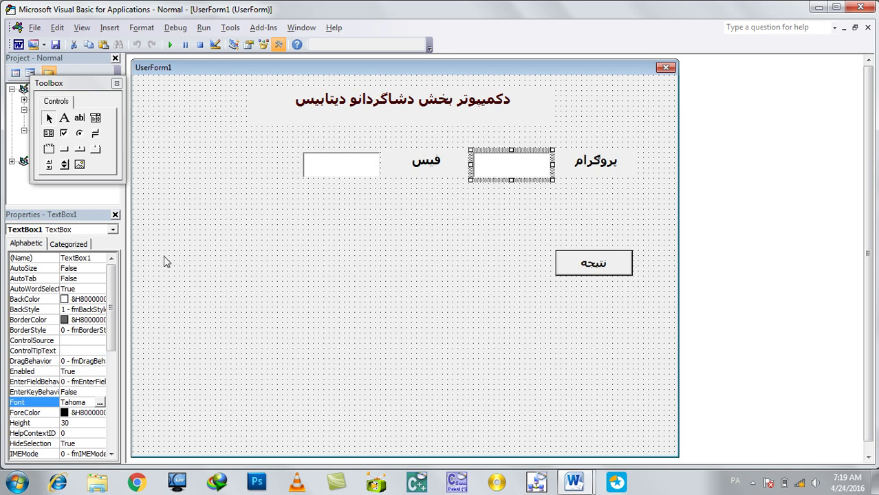
pyautogui.click(99, 262)
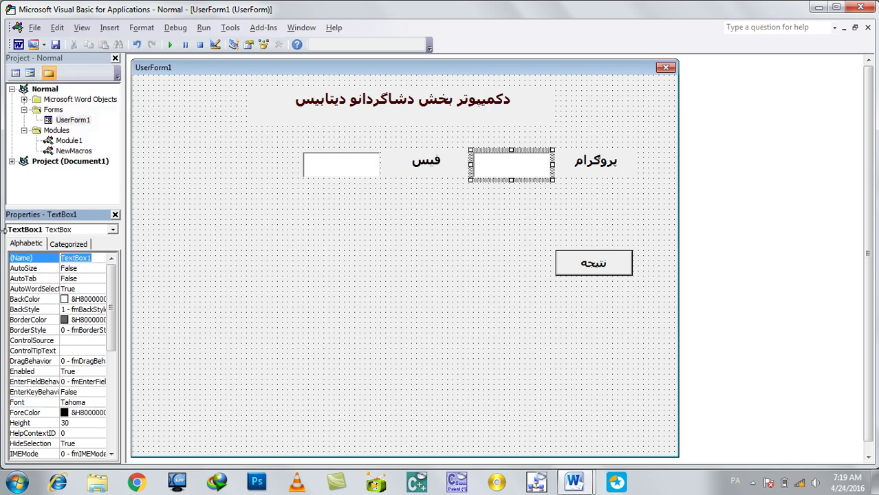
pyautogui.write('a')
# - Rename the text box beside فیس to b
pyautogui.click(346, 173)
pyautogui.click(94, 258)
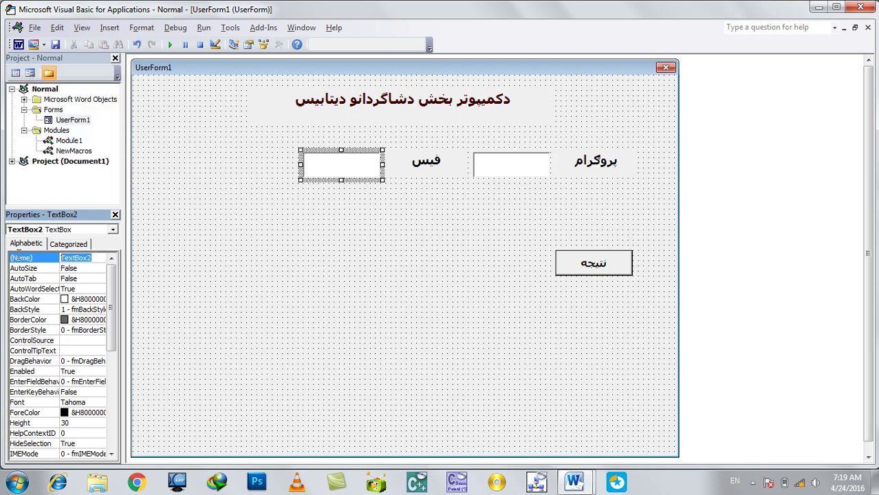
pyautogui.write('b')
pyautogui.click(290, 273)
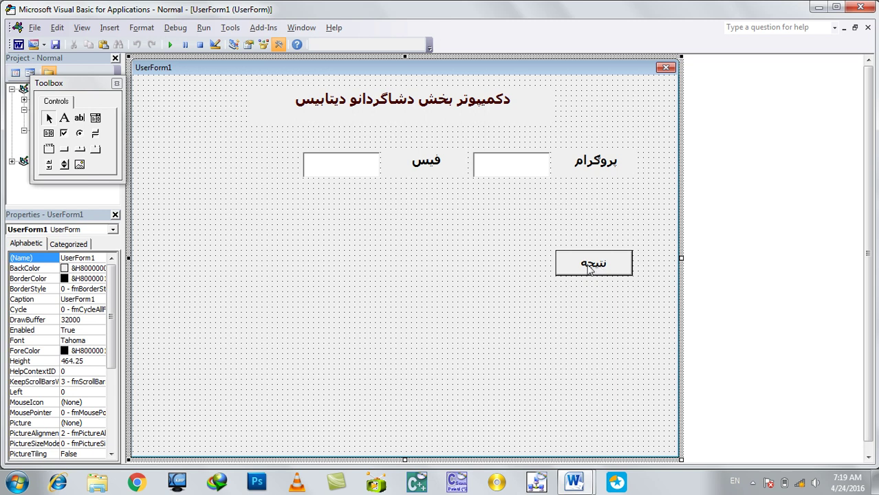
# - Open CommandButton1_Click and place its code window below the UserForm1 design
pyautogui.doubleClick(588, 268)
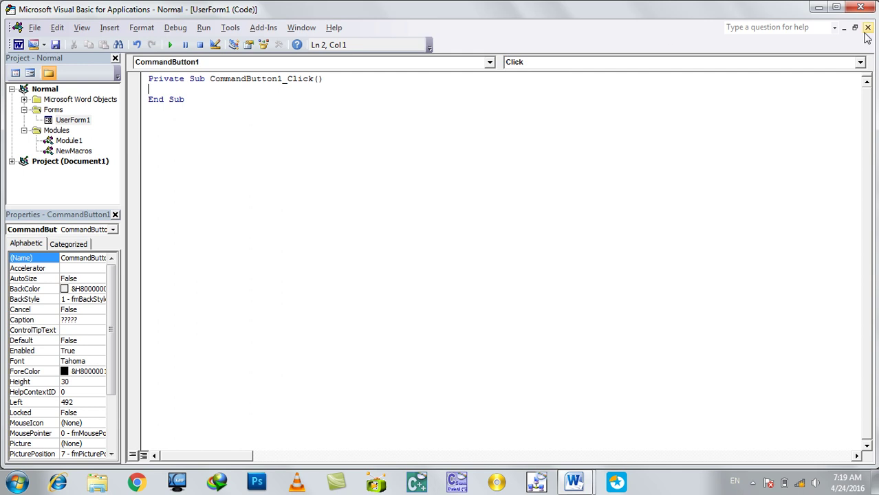
pyautogui.click(855, 27)
pyautogui.moveTo(501, 128); pyautogui.dragTo(485, 249)
pyautogui.click(475, 132)
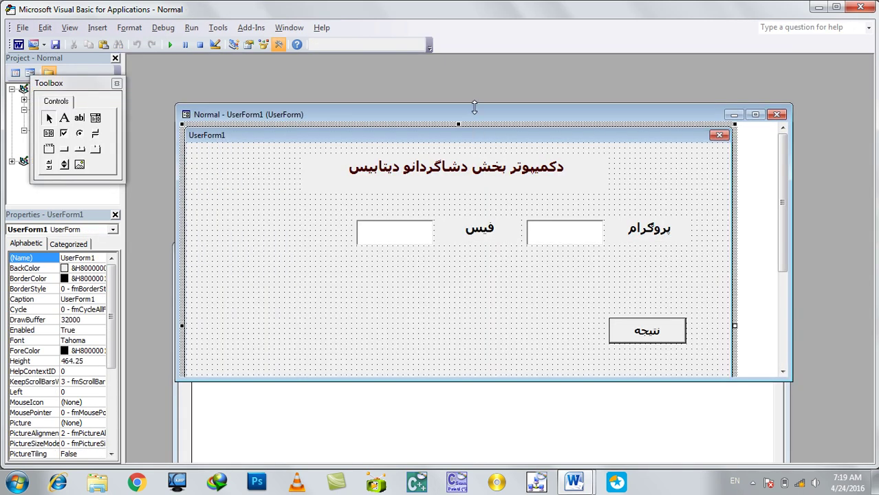
pyautogui.moveTo(474, 106); pyautogui.dragTo(470, 50)
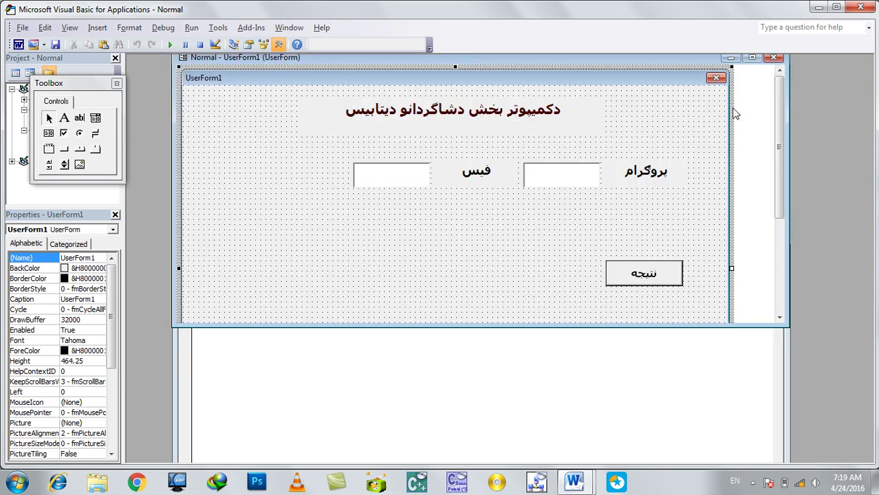
pyautogui.click(619, 348)
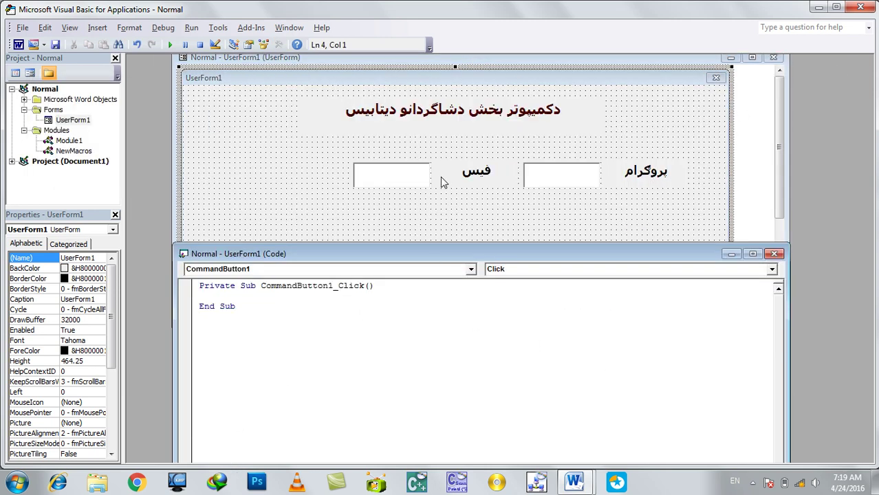
pyautogui.moveTo(603, 253)
pyautogui.mouseDown()
pyautogui.moveTo(601, 353)
pyautogui.moveTo(607, 322)
pyautogui.mouseUp()
pyautogui.click(307, 355)
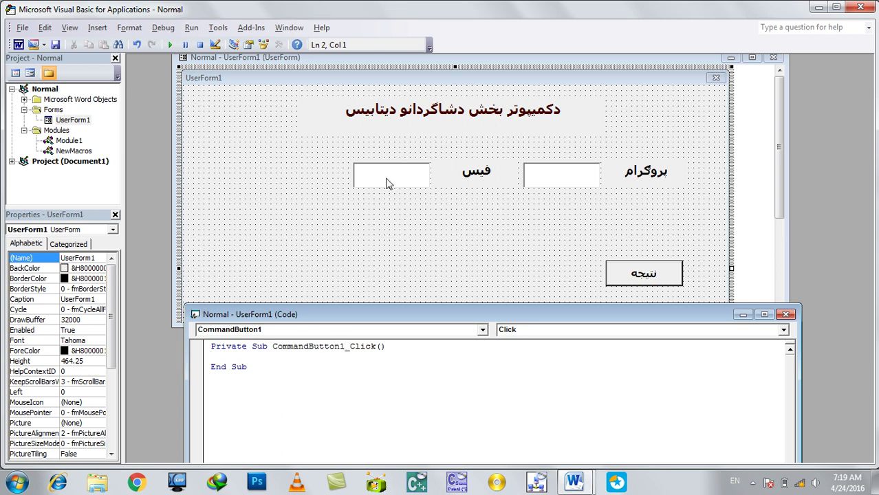
# - Write If Me.a.Value = "Ms Word" Then b.Value = 1000, then begin an ElseIf line
pyautogui.write('if')
pyautogui.write('me.v')
pyautogui.press('BackSpace')
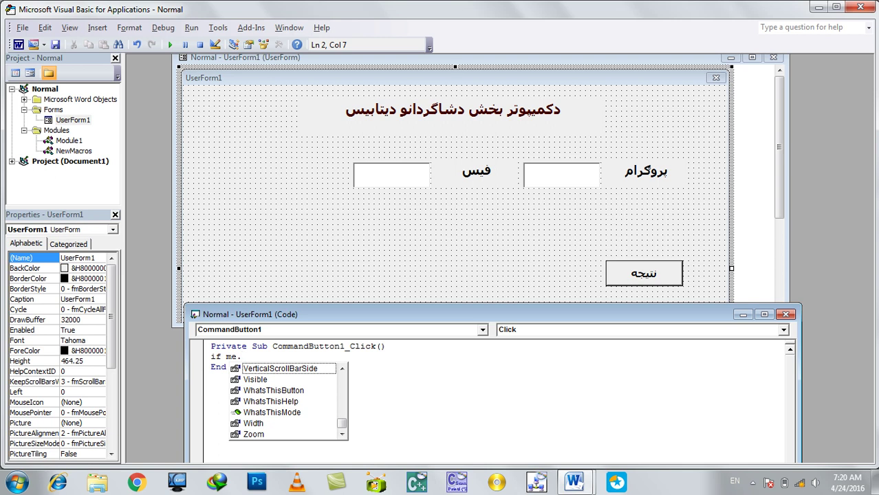
pyautogui.write('a.value')
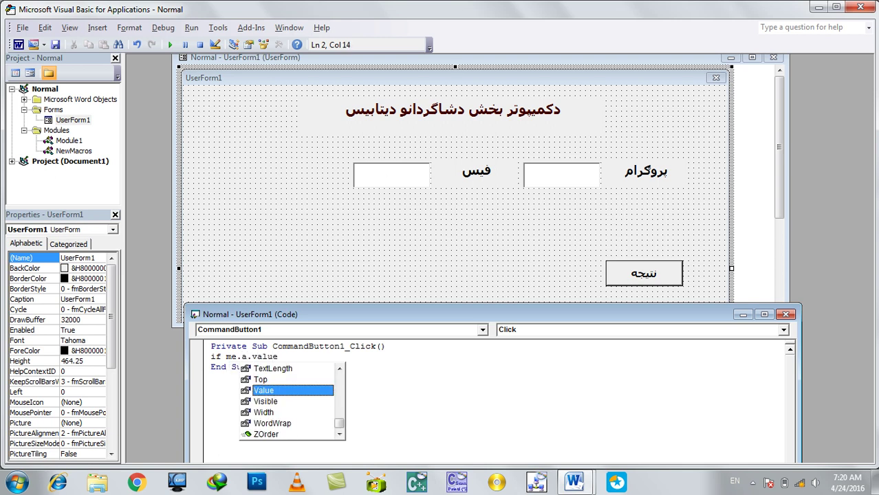
pyautogui.write('=')
pyautogui.write('"')
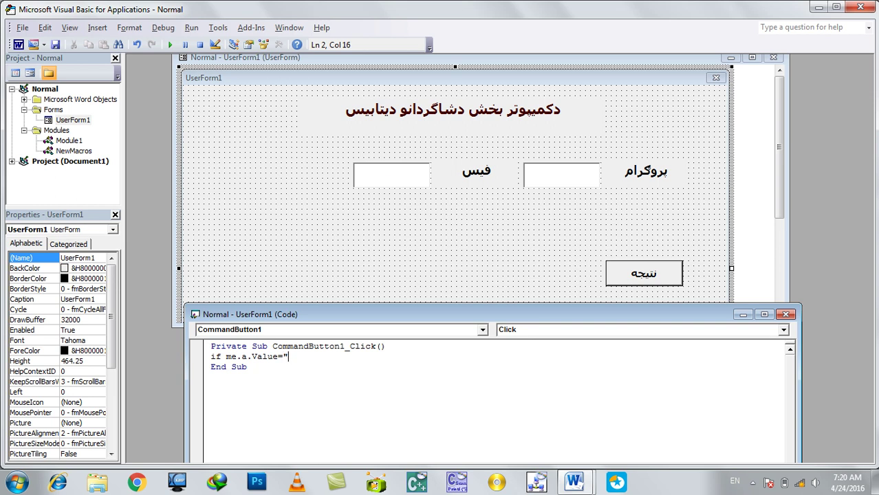
pyautogui.write('Ms Word" then')
pyautogui.press('Return')
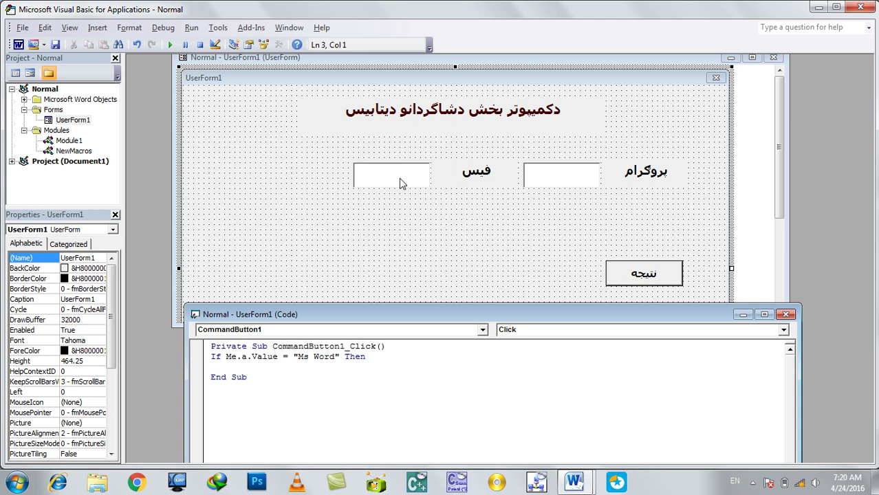
pyautogui.write('b')
pyautogui.write('.value')
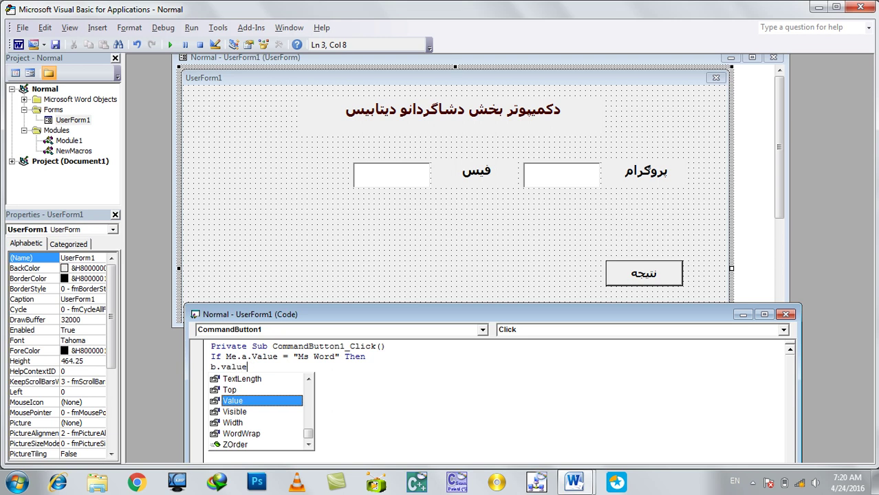
pyautogui.write('=')
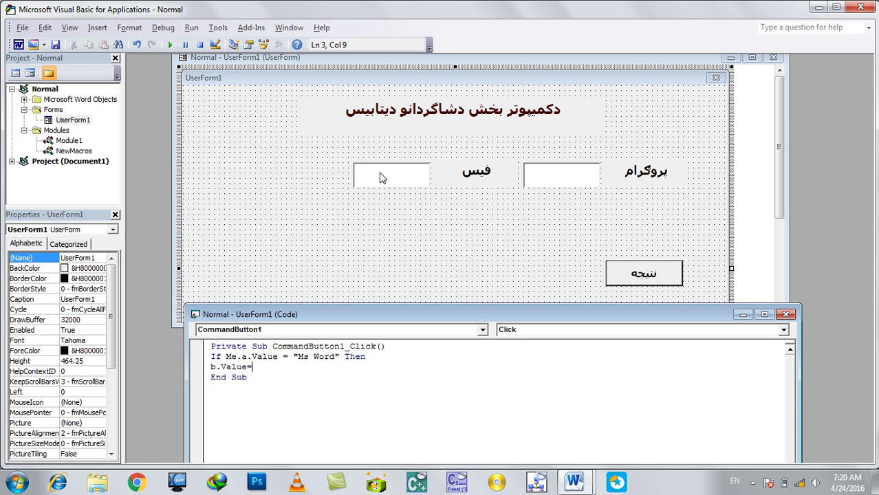
pyautogui.write('1000')
pyautogui.press('Return')
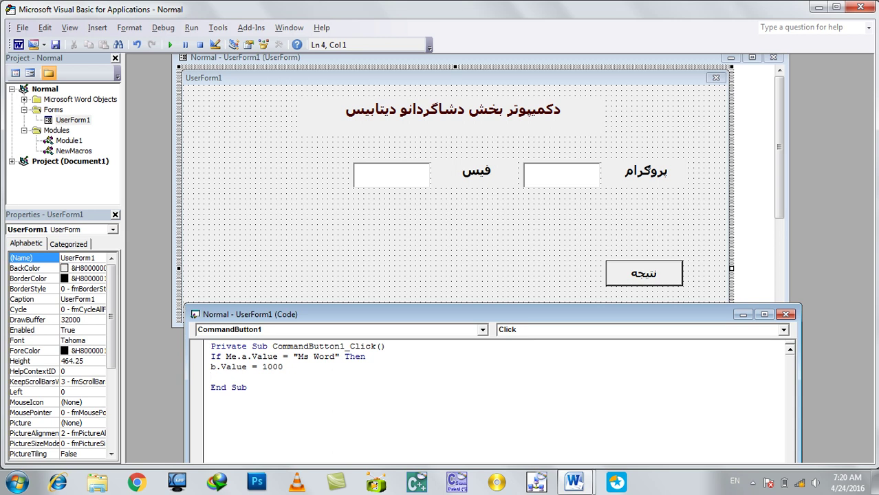
pyautogui.write('elseif')
# - Add the "Ms Excel" condition setting b.Value to 1500
pyautogui.write('me.a.value="Ms Excel" ')
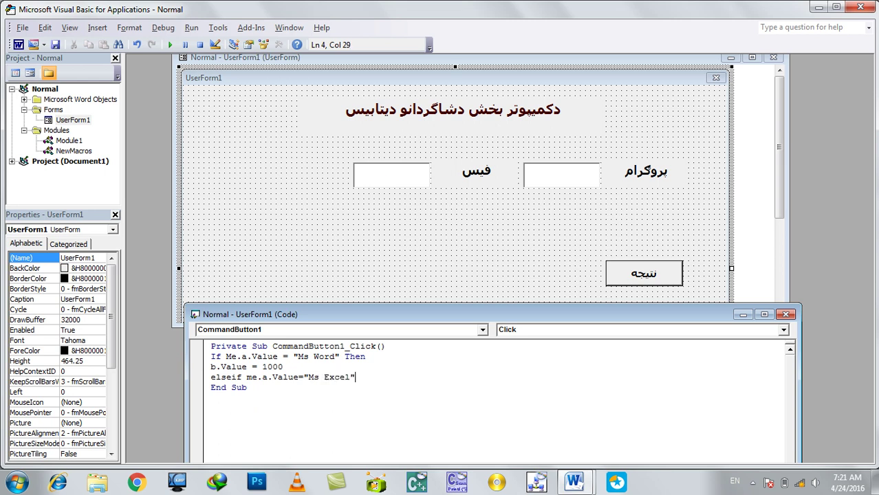
pyautogui.write('then')
pyautogui.press('Return')
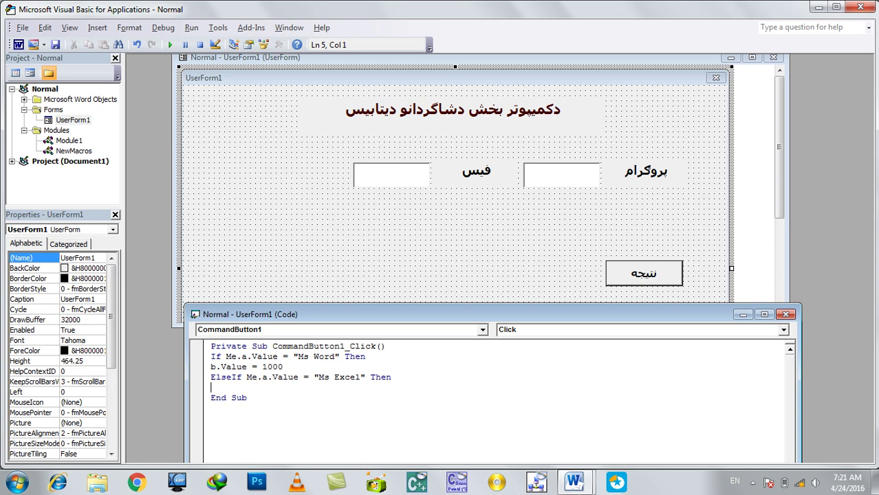
pyautogui.write('b.value=')
pyautogui.write('1500')
pyautogui.press('Return')
# - Add an ElseIf for "Ms Access" setting b.Value to 2000
pyautogui.write('elseif')
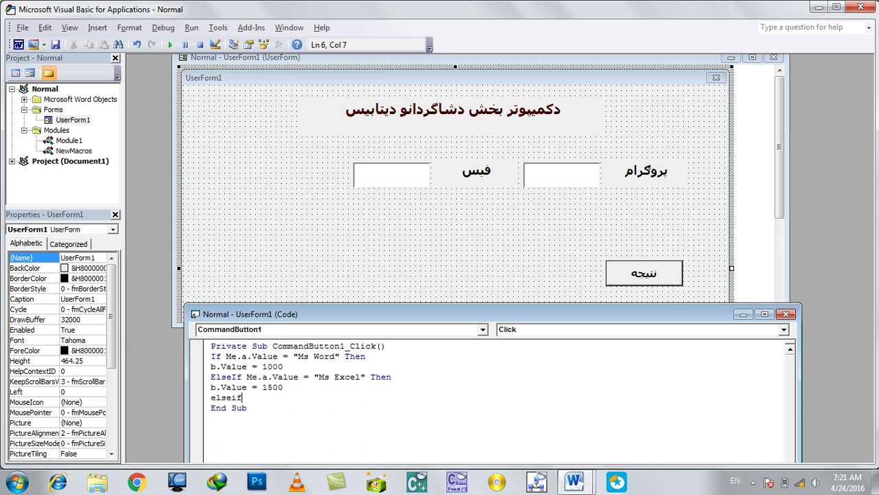
pyautogui.write(' me.a.')
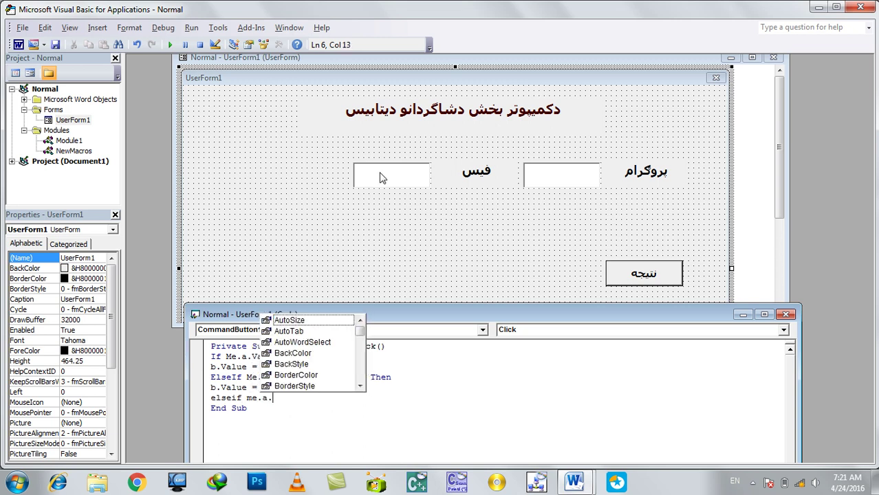
pyautogui.write('Value="')
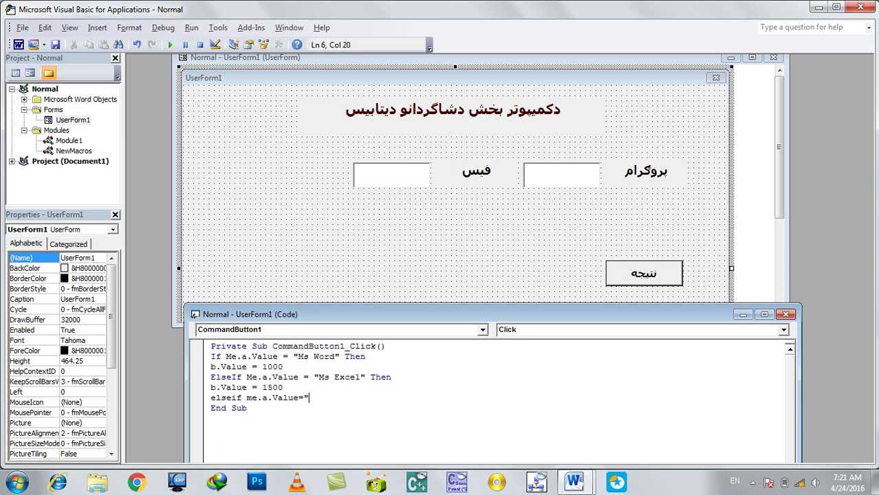
pyautogui.write('Ms Access" then')
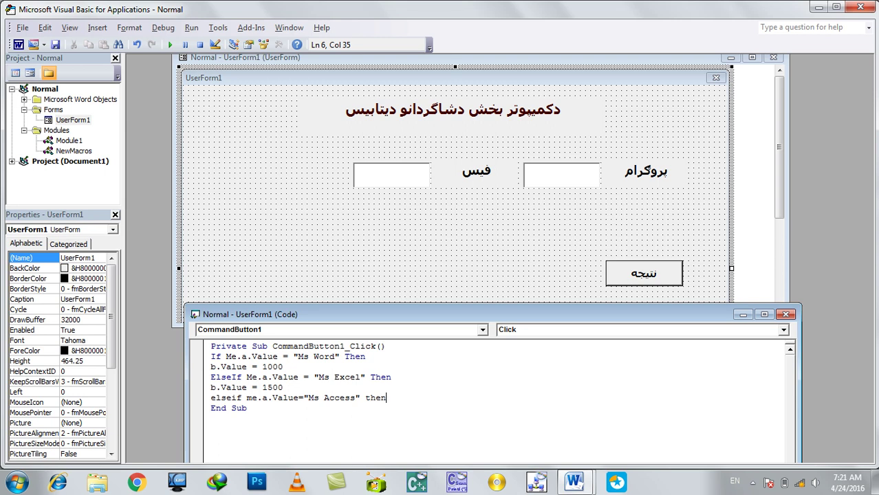
pyautogui.press('Return')
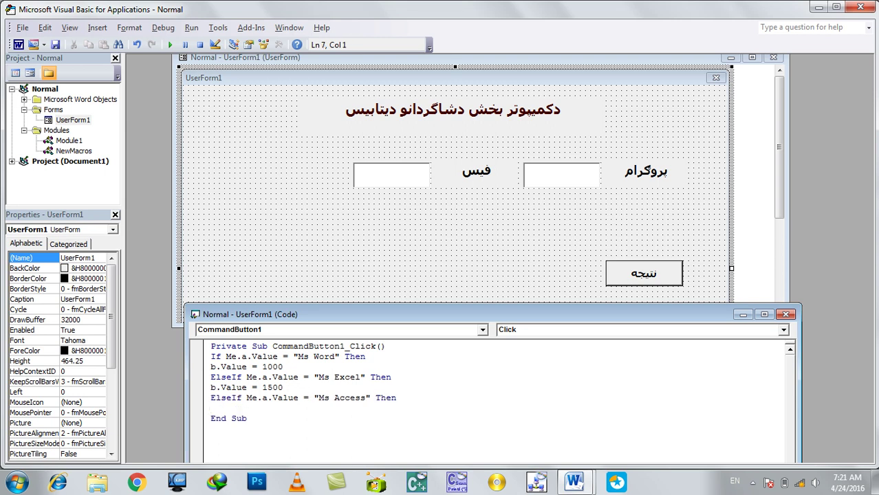
pyautogui.write('me')
pyautogui.write('.n')
pyautogui.press('BackSpace')
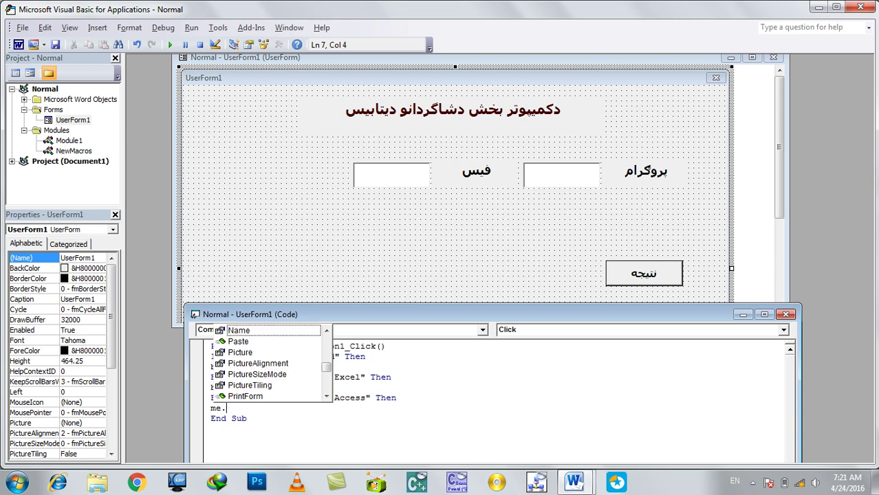
pyautogui.press('BackSpace')
pyautogui.press('BackSpace')
pyautogui.press('BackSpace')
pyautogui.write('b.Value="200')
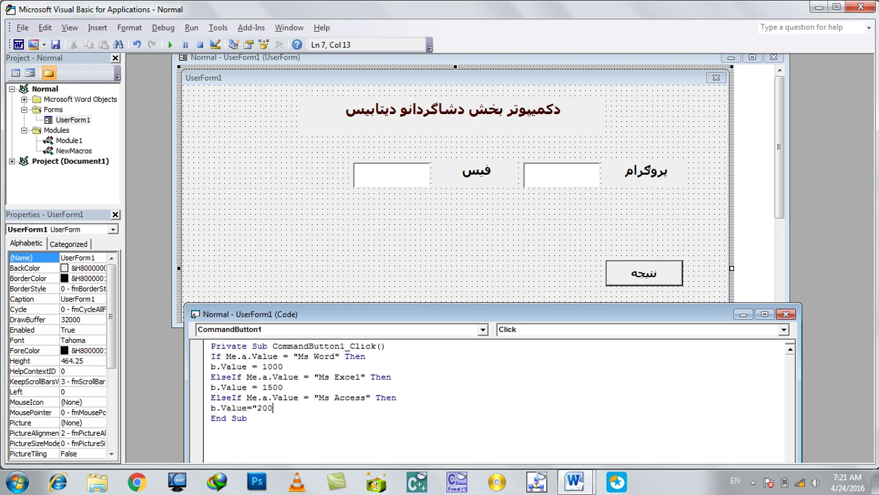
pyautogui.press('BackSpace')
pyautogui.press('BackSpace')
pyautogui.press('BackSpace')
pyautogui.press('BackSpace')
pyautogui.write('2000')
pyautogui.press('Return')
# - Close the If block with Else and End If lines
pyautogui.write('else')
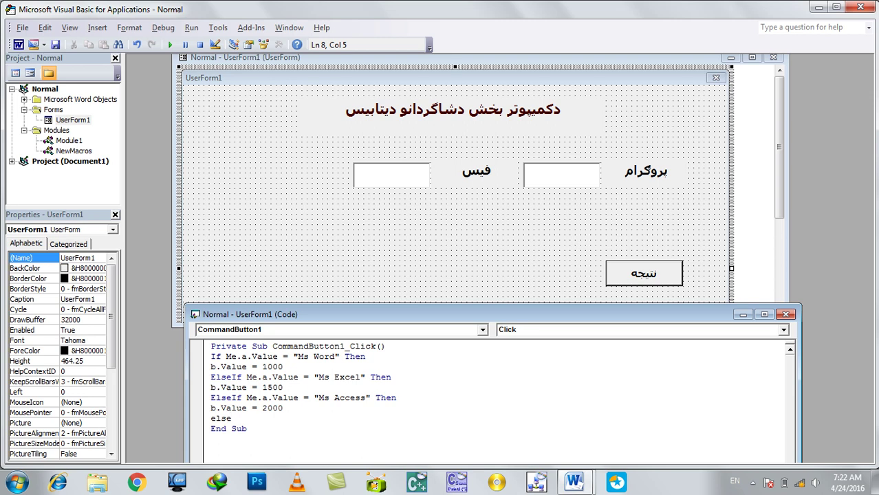
pyautogui.press('Return')
pyautogui.write('endif')
pyautogui.press('Down')
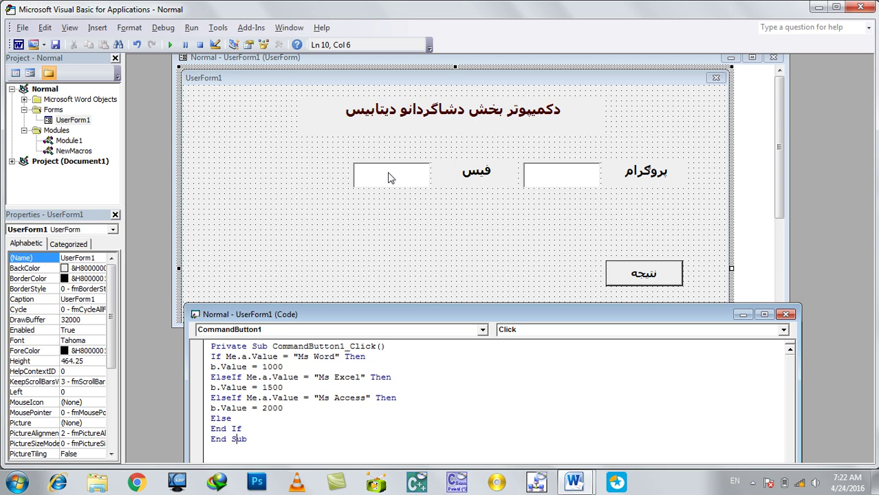
# - Close the CommandButton1_Click code window, returning to the UserForm1 design view
pyautogui.click(783, 316)
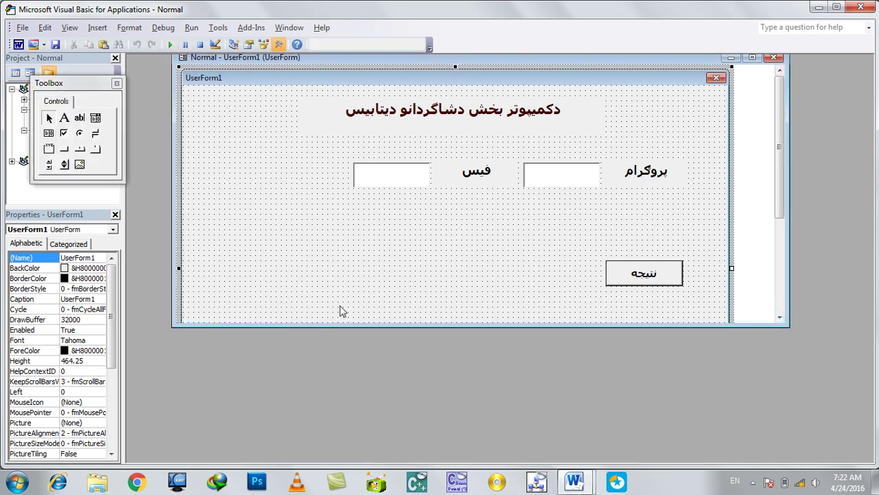
pyautogui.click(620, 275)
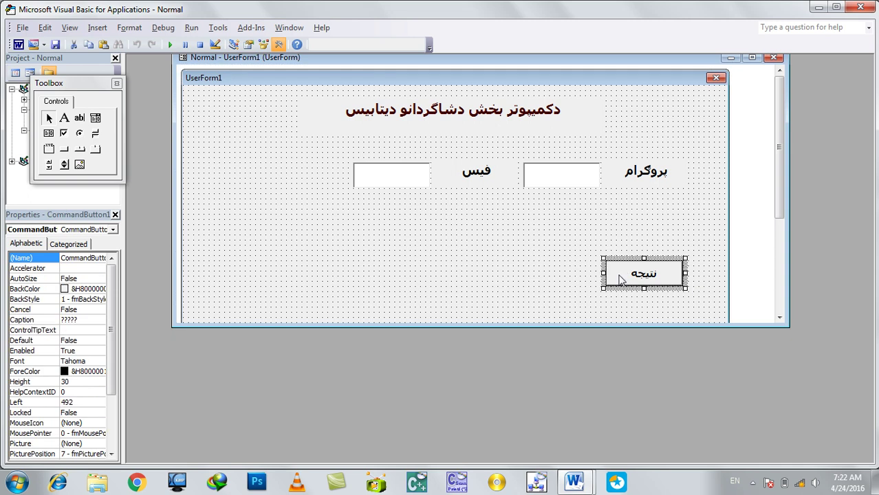
pyautogui.doubleClick(620, 278)
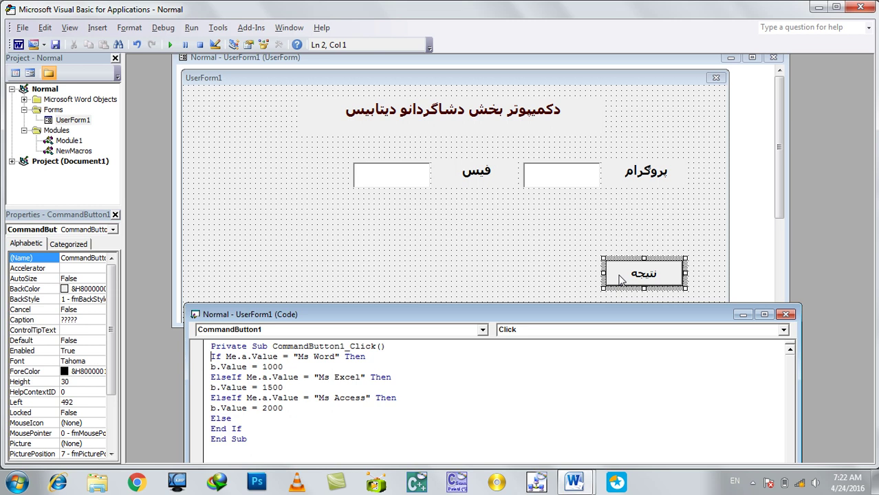
pyautogui.click(619, 278)
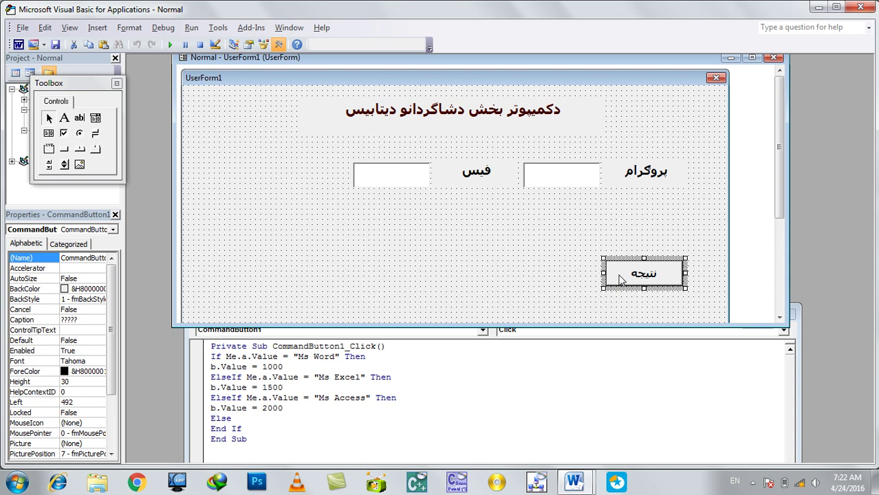
pyautogui.click(617, 363)
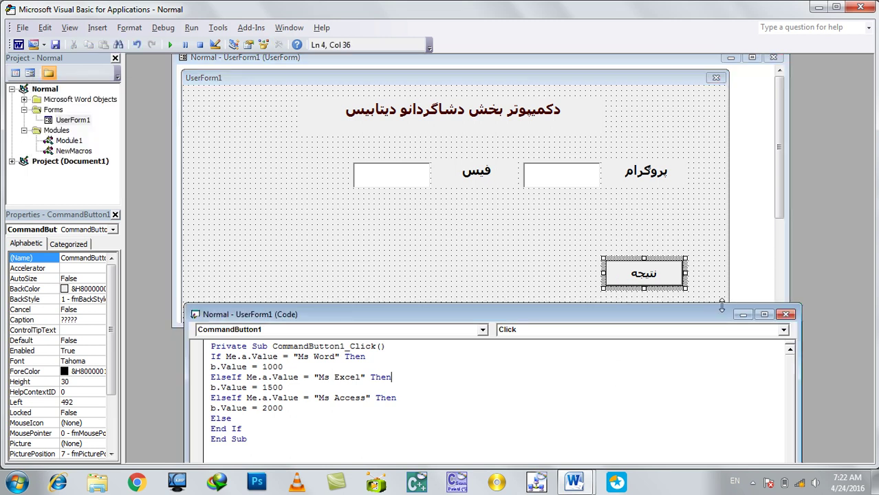
pyautogui.click(787, 315)
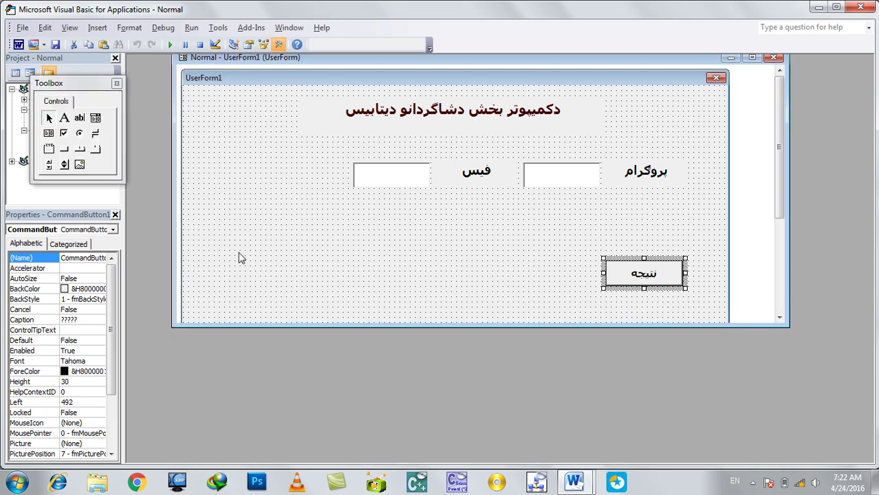
# - Run UserForm1 with F5 and check that Ms Word gives a fee of 1000
pyautogui.press('F5')
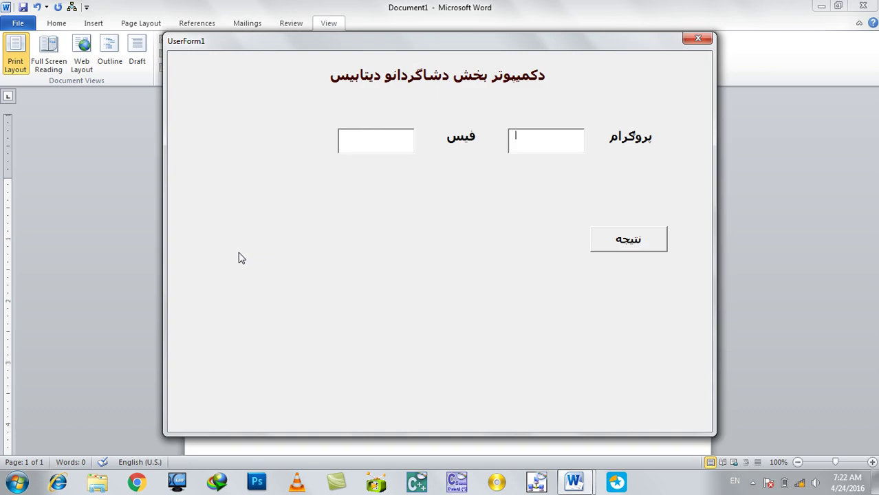
pyautogui.write('Ms W')
pyautogui.press('BackSpace')
pyautogui.press('BackSpace')
pyautogui.press('BackSpace')
pyautogui.click(630, 245)
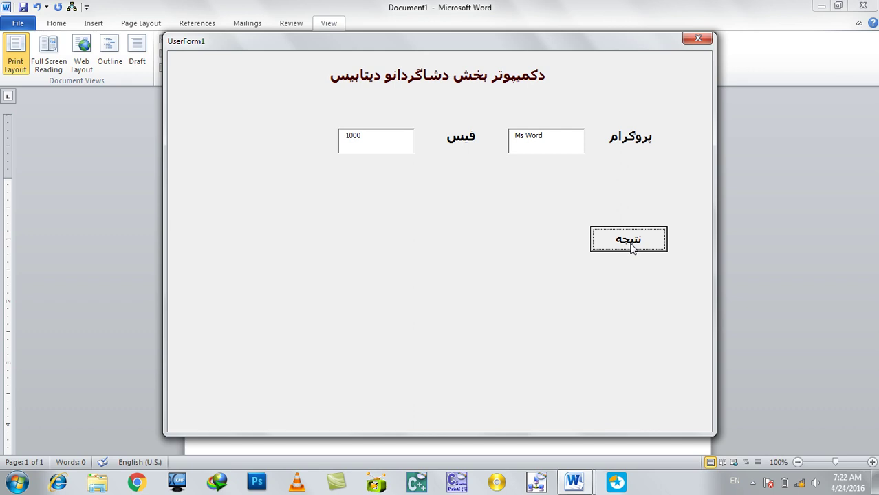
# - Replace the program with Ms Excel and check that the fee is 1500
pyautogui.moveTo(550, 147); pyautogui.dragTo(429, 124)
pyautogui.write('Ms Excel')
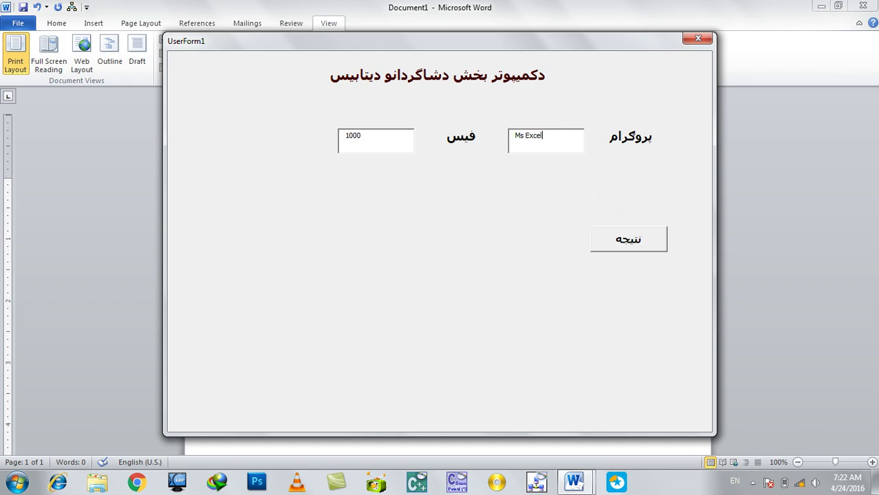
pyautogui.click(617, 236)
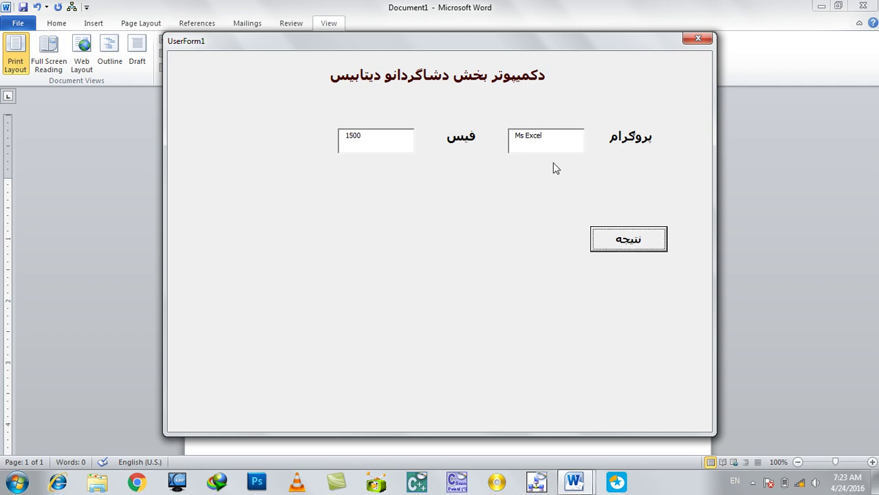
pyautogui.moveTo(539, 138); pyautogui.dragTo(467, 142)
pyautogui.write('Ms Ex')
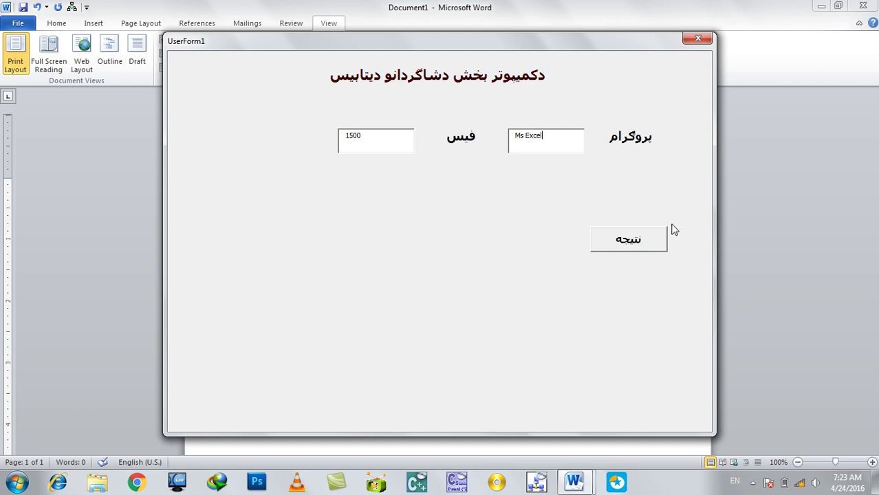
pyautogui.click(629, 245)
# - Enter Ms Access, confirm the fee of 2000, and close the running form
pyautogui.moveTo(573, 143); pyautogui.dragTo(378, 113)
pyautogui.write('m')
pyautogui.click(610, 238)
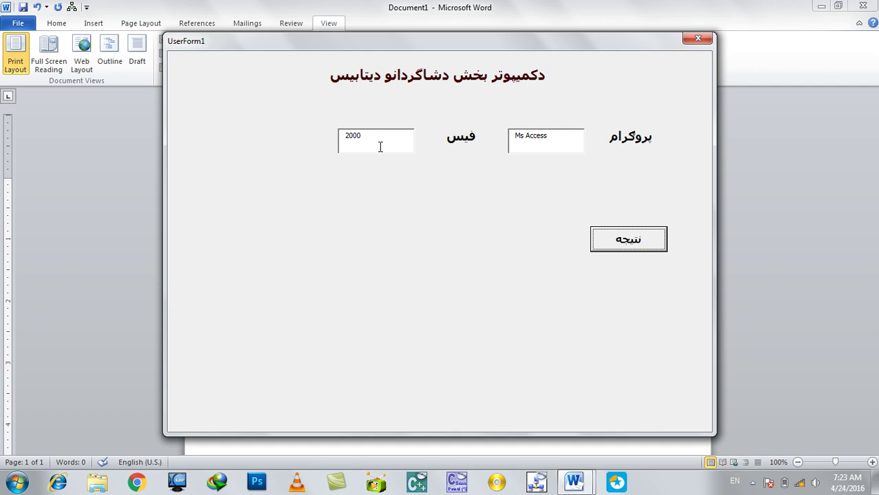
pyautogui.click(691, 41)
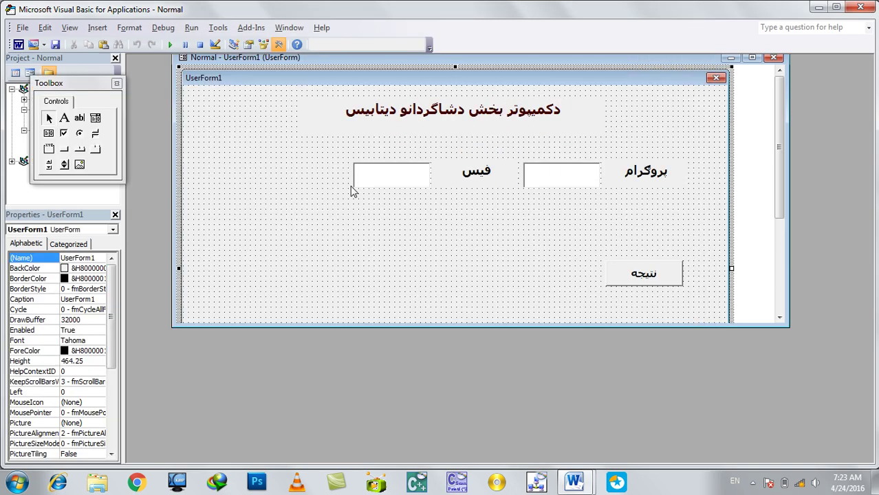
# - Copy the فیس text box and label and place the copy at the top row's left end
pyautogui.moveTo(467, 229); pyautogui.dragTo(387, 172)
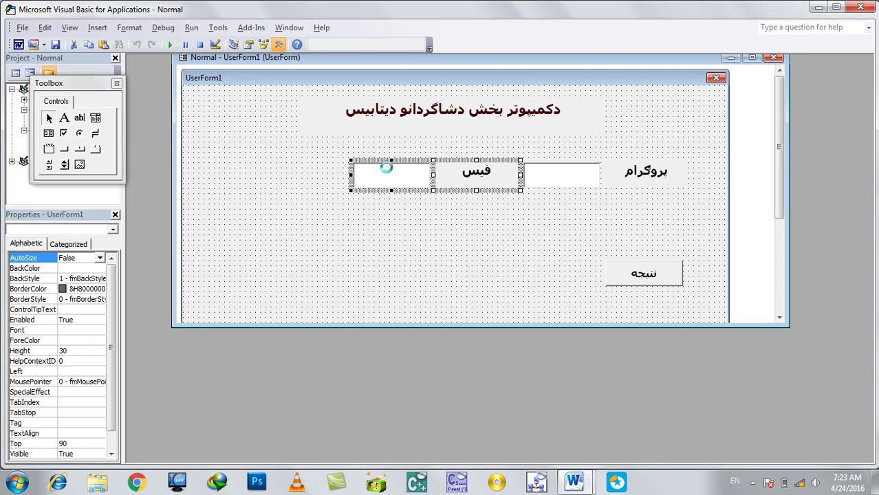
pyautogui.hotkey('ctrl', 'c')
pyautogui.hotkey('ctrl', 'v')
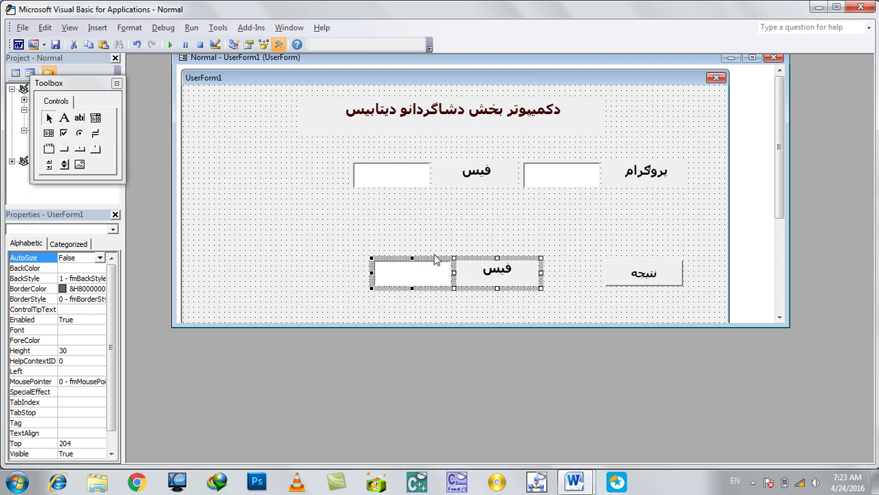
pyautogui.moveTo(445, 268)
pyautogui.mouseDown()
pyautogui.moveTo(256, 184)
pyautogui.moveTo(251, 174)
pyautogui.mouseUp()
pyautogui.moveTo(641, 206)
pyautogui.mouseDown()
pyautogui.moveTo(447, 161)
pyautogui.moveTo(234, 172)
pyautogui.mouseUp()
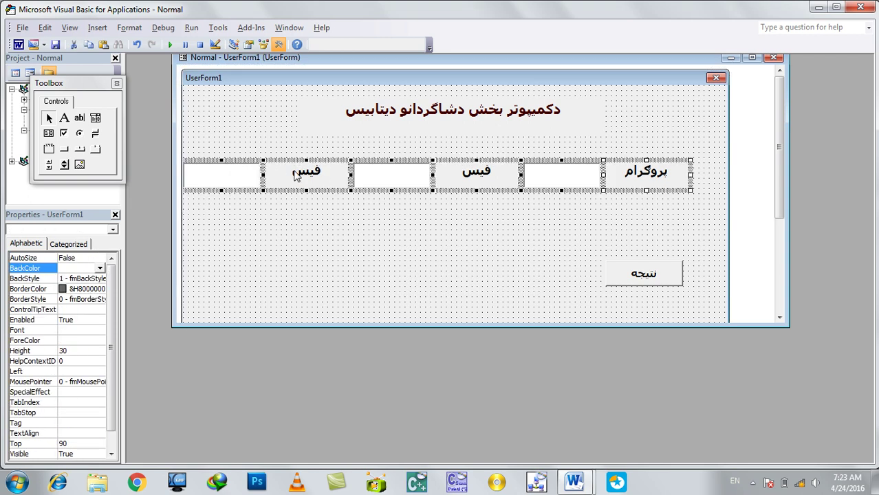
# - Shrink the پروگرام and فیس labels and text boxes so they fit the row
pyautogui.click(677, 165)
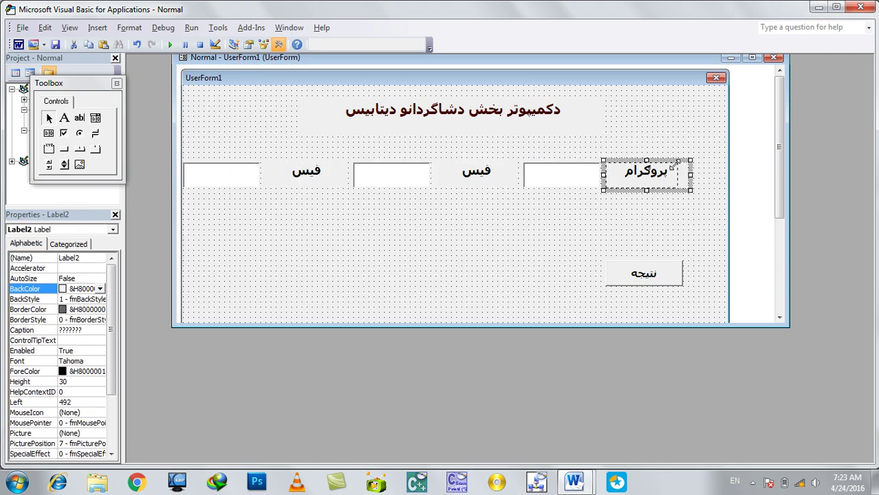
pyautogui.moveTo(672, 165); pyautogui.dragTo(690, 160)
pyautogui.moveTo(686, 211); pyautogui.dragTo(585, 187)
pyautogui.moveTo(690, 161)
pyautogui.mouseDown()
pyautogui.moveTo(674, 166)
pyautogui.moveTo(688, 187)
pyautogui.mouseUp()
pyautogui.moveTo(477, 207); pyautogui.dragTo(236, 169)
pyautogui.moveTo(520, 157); pyautogui.dragTo(495, 165)
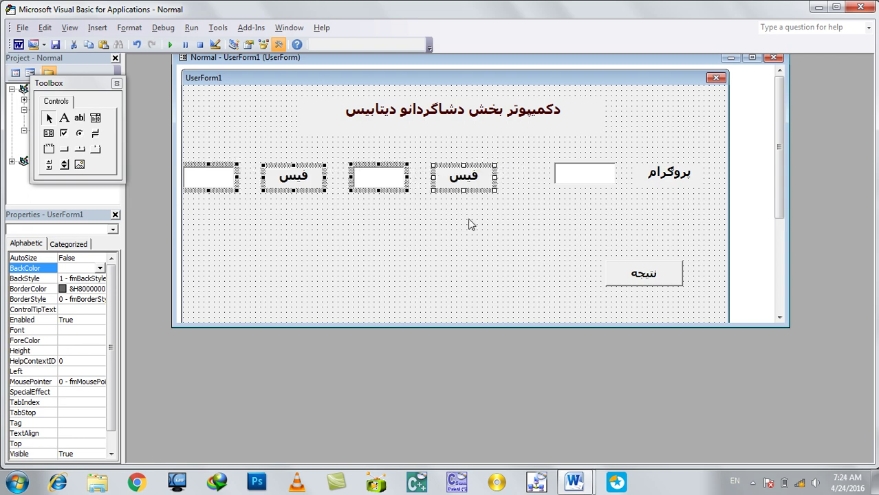
pyautogui.moveTo(448, 190); pyautogui.dragTo(505, 185)
pyautogui.click(595, 192)
pyautogui.moveTo(601, 178); pyautogui.dragTo(613, 179)
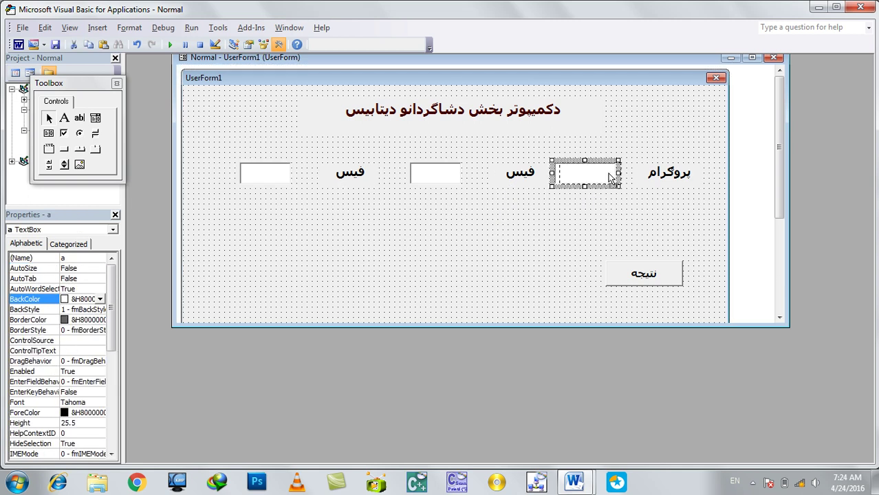
# - Align the middle فیس label, text box b and the left pair along the row
pyautogui.click(541, 185)
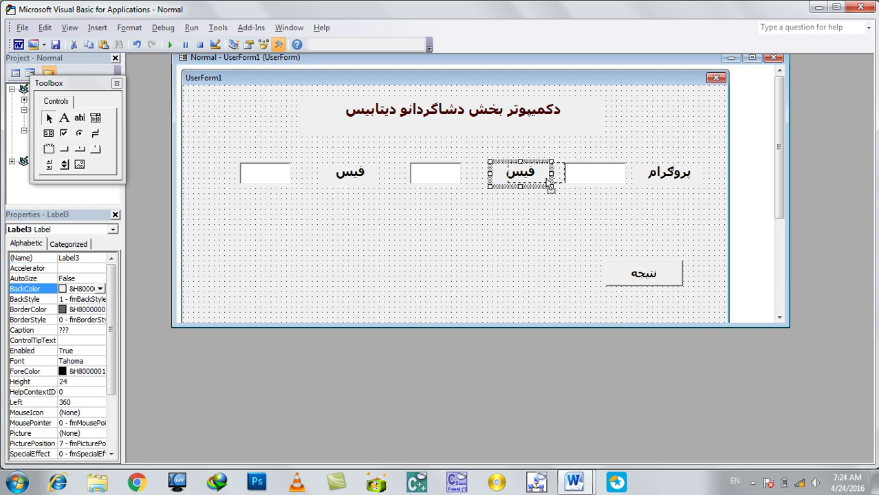
pyautogui.moveTo(541, 184); pyautogui.dragTo(551, 184)
pyautogui.click(447, 175)
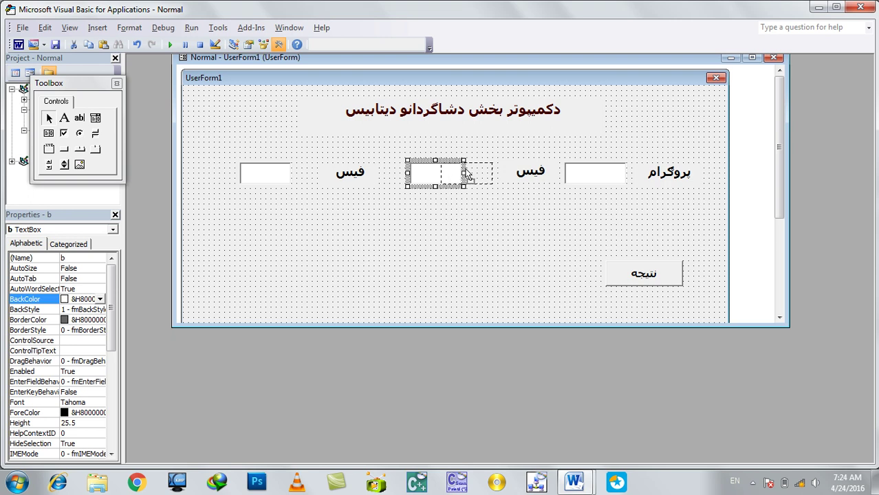
pyautogui.moveTo(447, 175); pyautogui.dragTo(466, 173)
pyautogui.press('Tab')
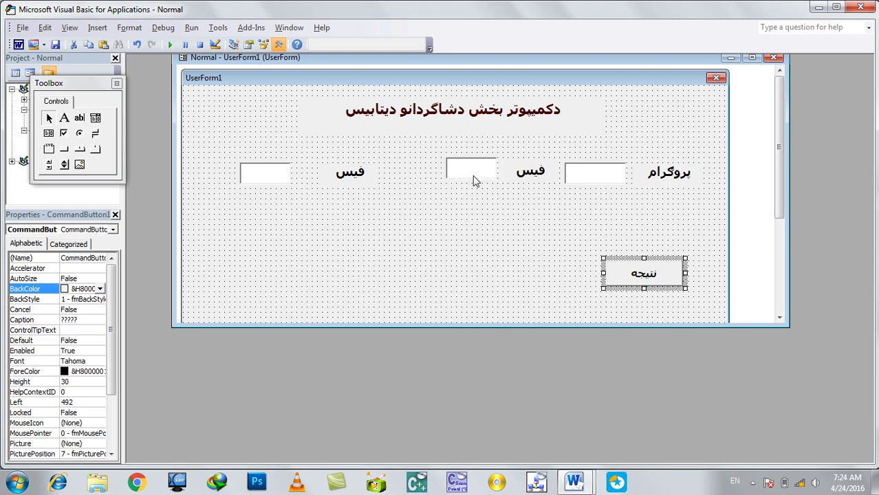
pyautogui.click(473, 180)
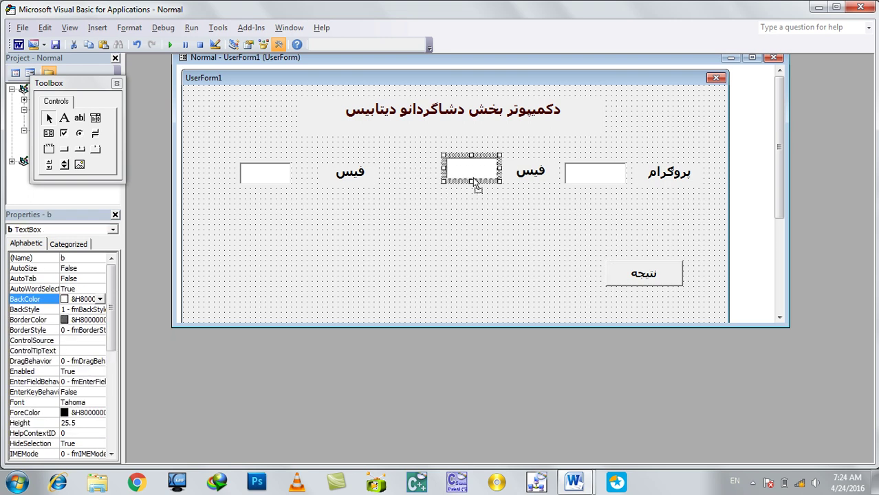
pyautogui.moveTo(341, 208)
pyautogui.mouseDown()
pyautogui.moveTo(263, 173)
pyautogui.moveTo(373, 175)
pyautogui.mouseUp()
pyautogui.click(343, 210)
pyautogui.click(328, 182)
pyautogui.click(409, 202)
pyautogui.click(361, 166)
pyautogui.click(402, 249)
# - Add a fourth text box and فیس label at the row's left end
pyautogui.hotkey('ctrl', 'v')
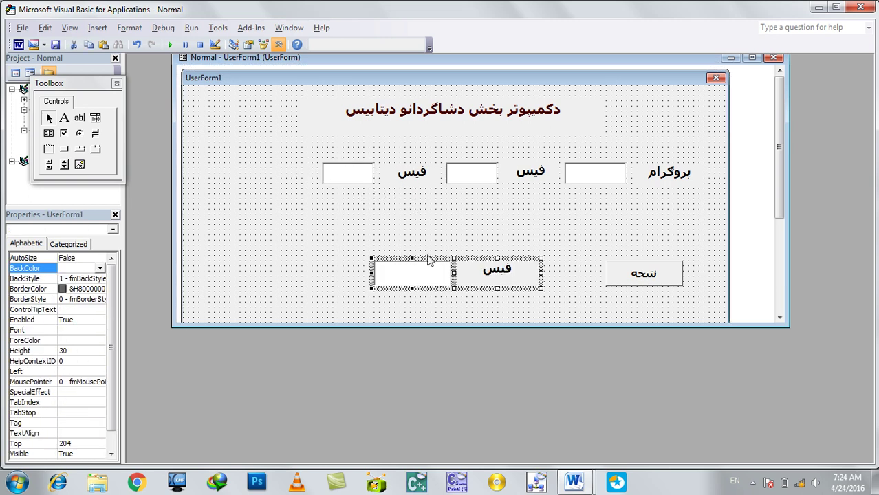
pyautogui.moveTo(462, 280)
pyautogui.mouseDown()
pyautogui.moveTo(250, 184)
pyautogui.moveTo(311, 216)
pyautogui.mouseUp()
pyautogui.press('Delete')
pyautogui.moveTo(434, 215); pyautogui.dragTo(318, 154)
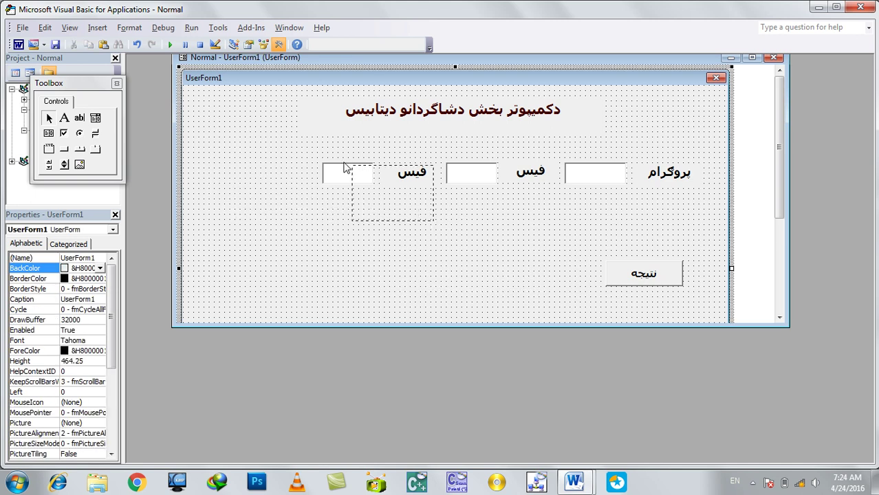
pyautogui.hotkey('ctrl', 'c')
pyautogui.hotkey('ctrl', 'v')
pyautogui.moveTo(416, 264); pyautogui.dragTo(223, 168)
pyautogui.click(291, 236)
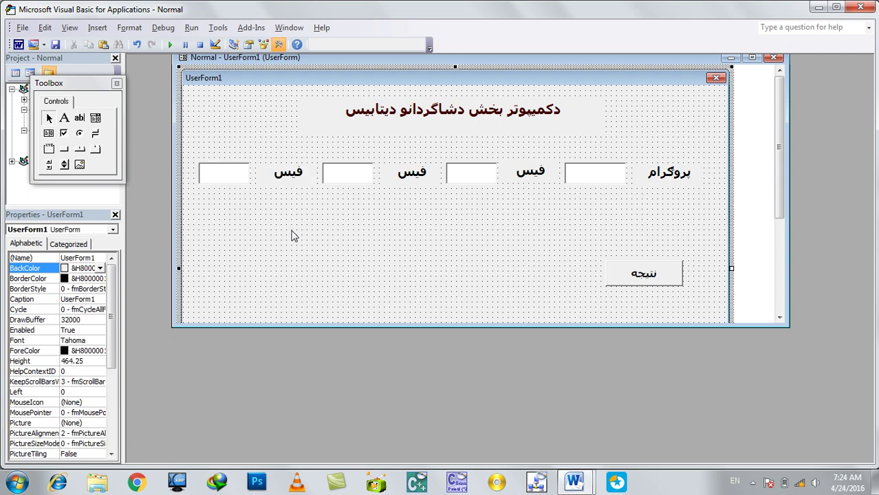
pyautogui.click(398, 177)
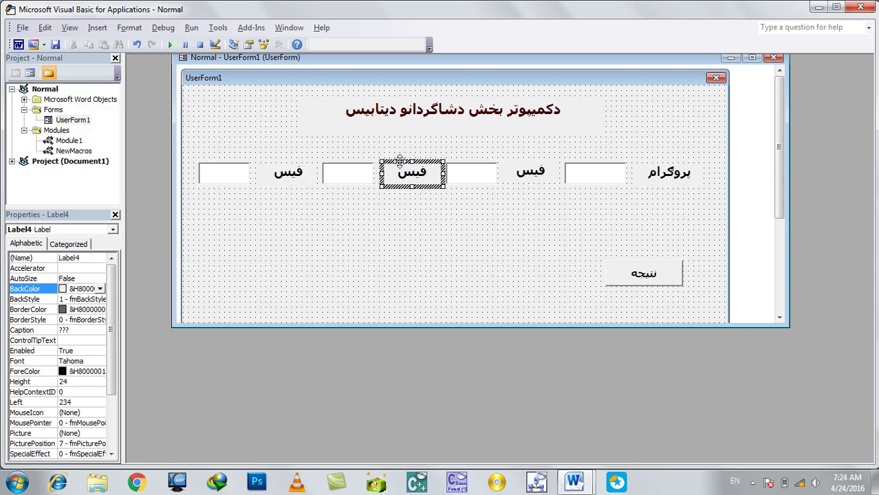
# - Change the middle label's caption to تخفیف
pyautogui.press('BackSpace')
pyautogui.press('BackSpace')
pyautogui.press('BackSpace')
pyautogui.hotkey('alt', 'shift')
pyautogui.write('تخفیف')
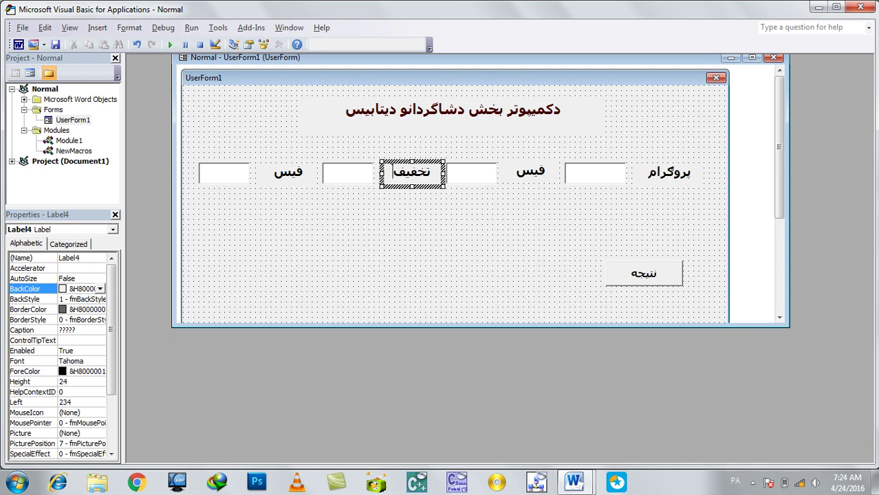
# - Change the leftmost label's caption to مجموعی فیس
pyautogui.click(300, 176)
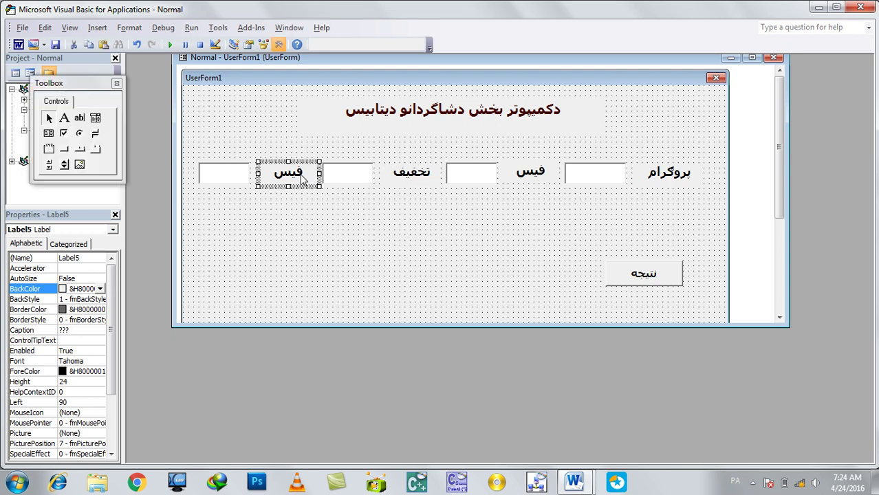
pyautogui.click(301, 178)
pyautogui.press('BackSpace')
pyautogui.press('BackSpace')
pyautogui.press('BackSpace')
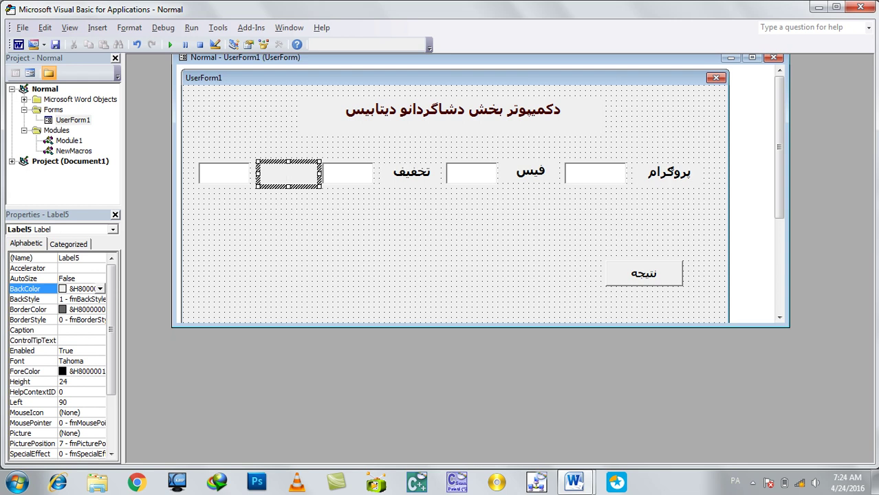
pyautogui.write('م')
pyautogui.write('ج')
pyautogui.write('م')
pyautogui.write('وع')
pyautogui.write('ی')
pyautogui.write(' فیسی')
pyautogui.press('BackSpace')
pyautogui.click(348, 241)
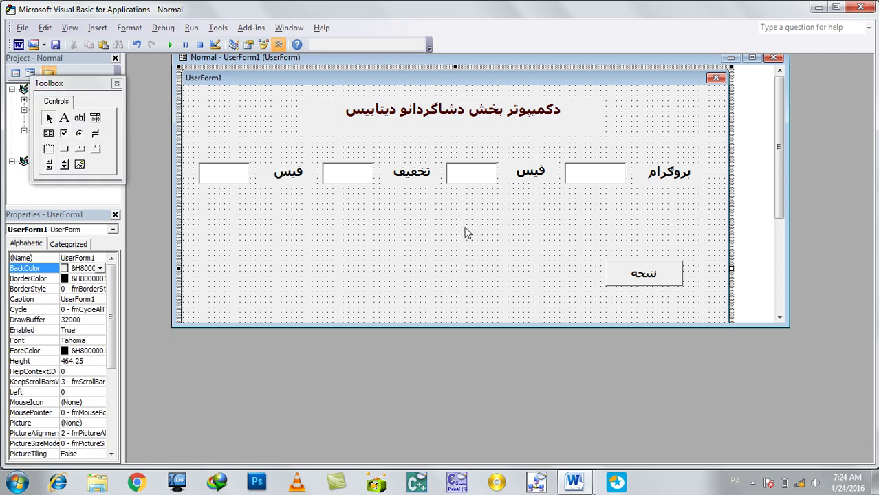
pyautogui.moveTo(667, 220); pyautogui.dragTo(288, 176)
# - Select the مجموعی فیس, تخفیف, فیس and پروگرام labels and set a smaller font size
pyautogui.click(323, 182)
pyautogui.click(310, 174)
pyautogui.keyDown('ctrl'); pyautogui.click(409, 185); pyautogui.keyUp('ctrl')
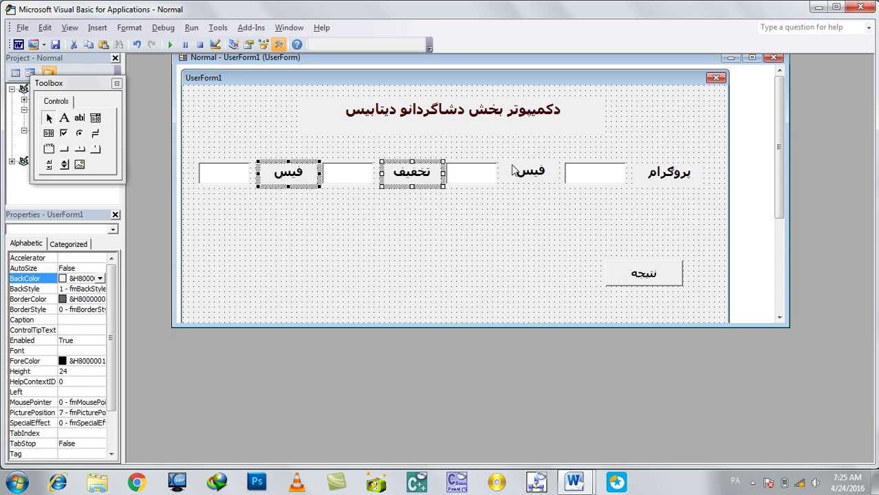
pyautogui.keyDown('ctrl'); pyautogui.click(534, 172); pyautogui.keyUp('ctrl')
pyautogui.keyDown('ctrl'); pyautogui.click(688, 182); pyautogui.keyUp('ctrl')
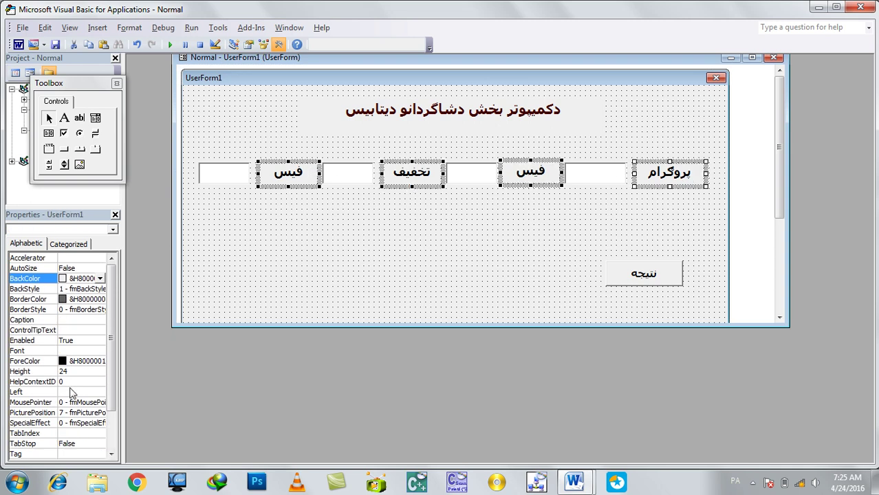
pyautogui.click(79, 350)
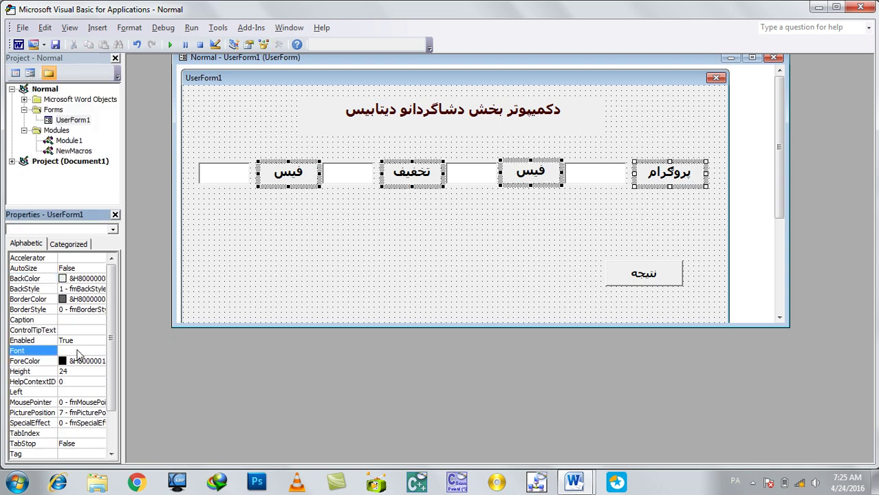
pyautogui.click(100, 351)
pyautogui.scroll(3, 232, 137)
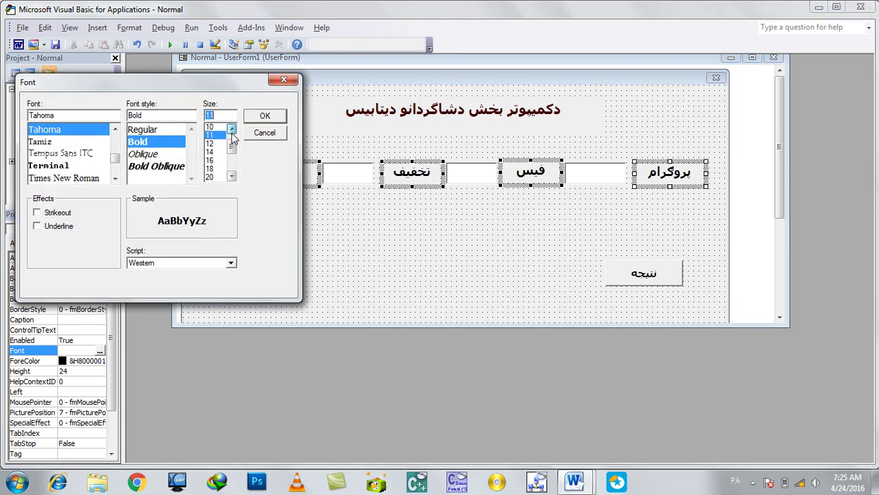
pyautogui.scroll(1, 232, 137)
pyautogui.click(264, 117)
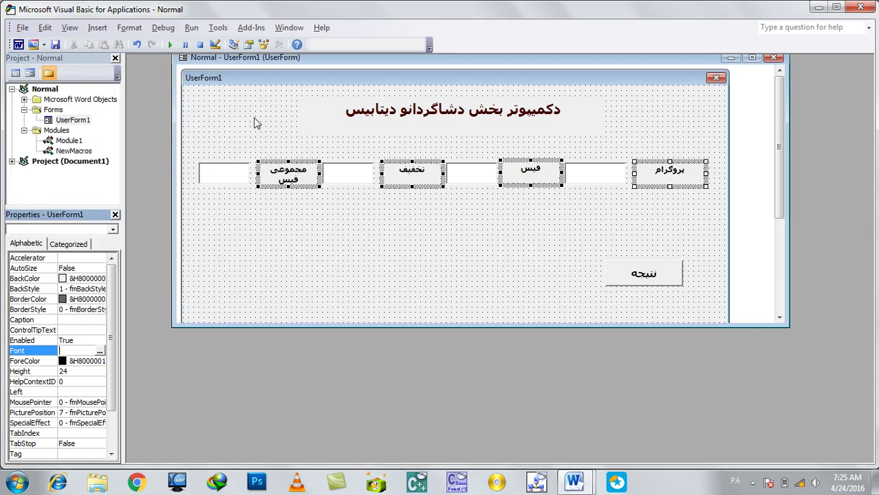
pyautogui.click(325, 238)
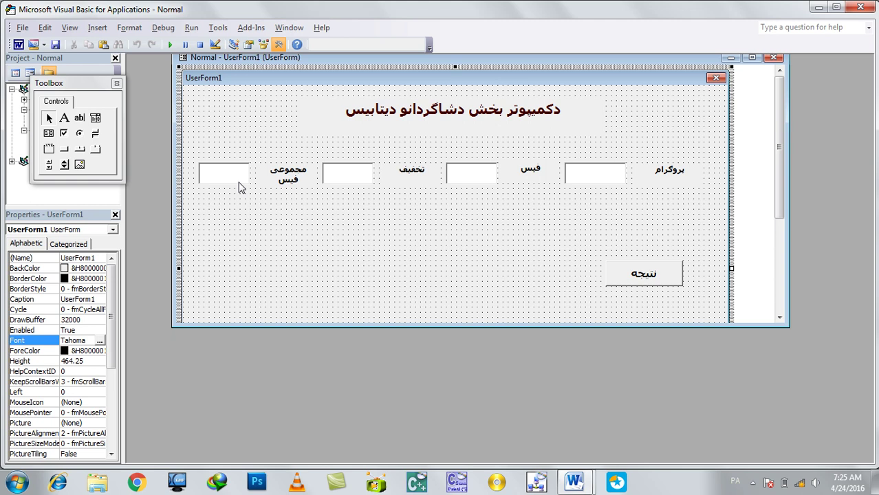
# - Open the نتیجه button's click code and add blank lines below the Ms Word fee b.Value = 1000
pyautogui.doubleClick(669, 281)
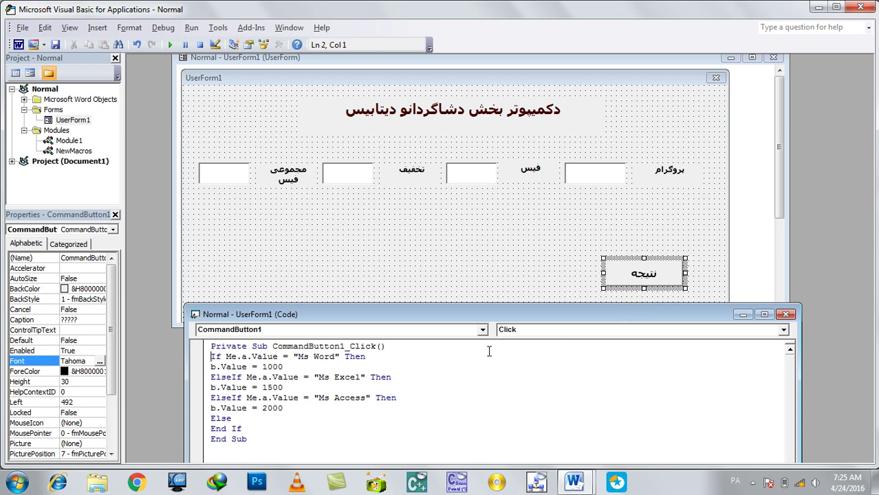
pyautogui.click(296, 368)
pyautogui.press('Return')
pyautogui.press('Return')
pyautogui.press('Return')
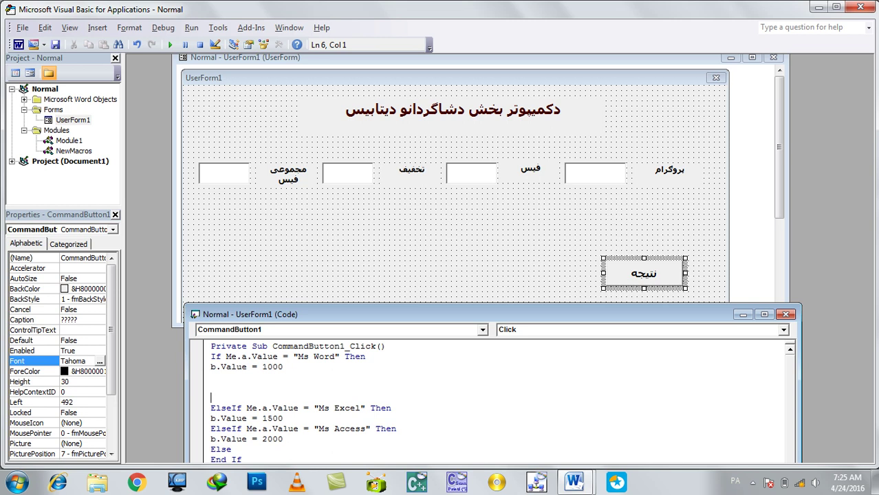
pyautogui.moveTo(212, 356); pyautogui.dragTo(277, 356)
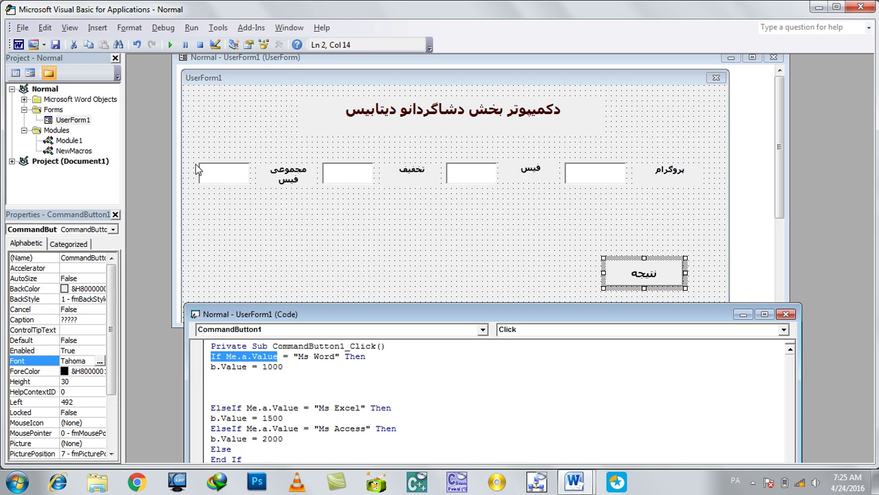
pyautogui.click(287, 239)
pyautogui.click(335, 181)
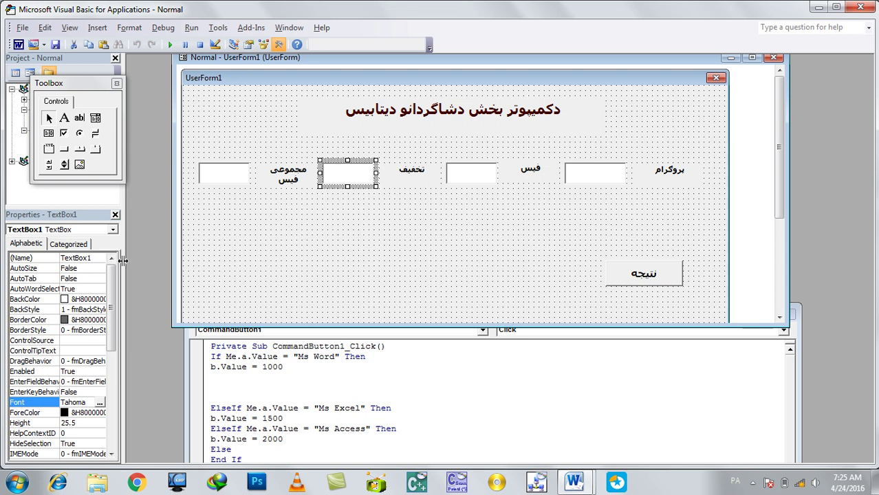
# - Dismiss the invalid name error and rename the discount textbox to c
pyautogui.click(97, 258)
pyautogui.click(97, 259)
pyautogui.click(230, 180)
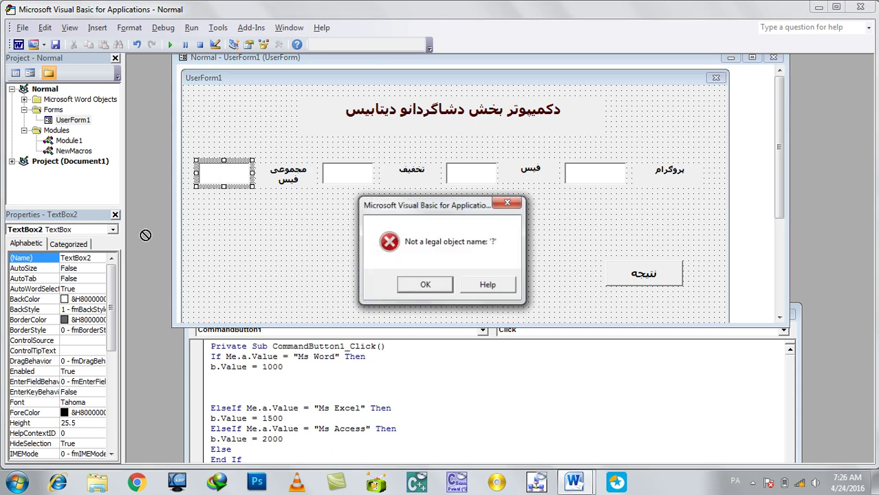
pyautogui.click(428, 286)
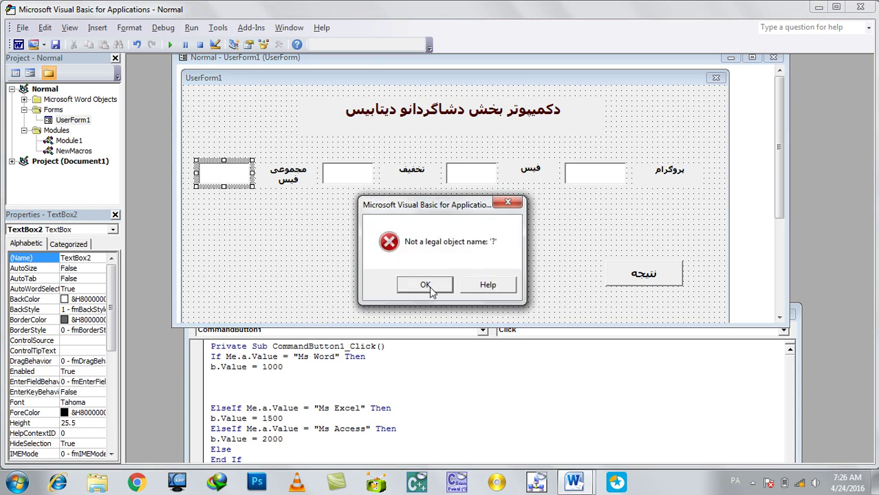
pyautogui.click(780, 323)
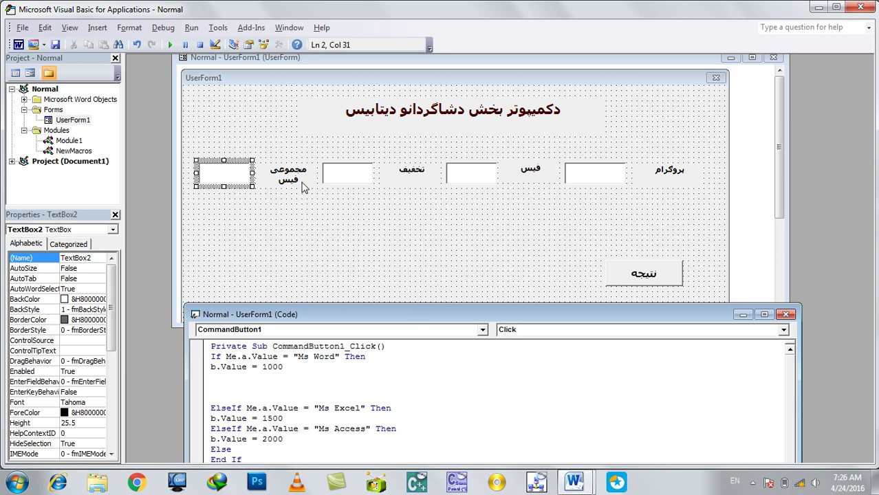
pyautogui.click(366, 181)
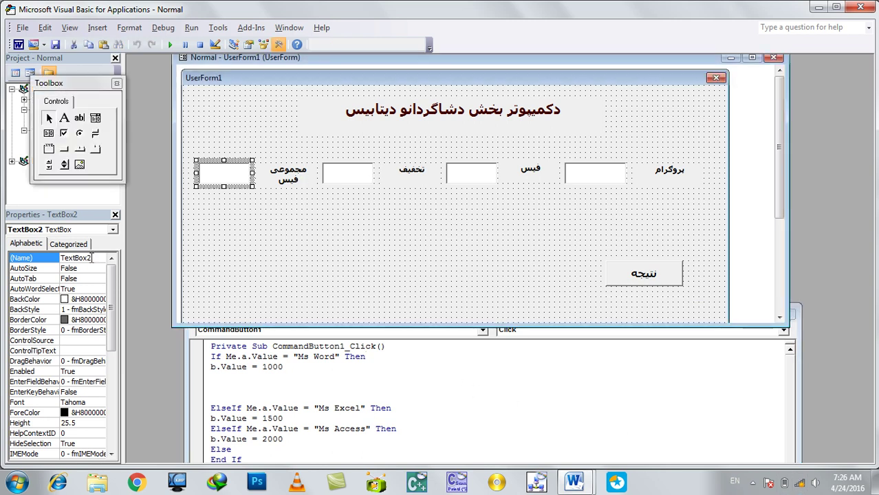
pyautogui.click(328, 180)
pyautogui.doubleClick(100, 257)
pyautogui.write('c')
pyautogui.press('Return')
# - Rename the total-fee textbox to d and return to the blank code line
pyautogui.click(231, 173)
pyautogui.doubleClick(103, 259)
pyautogui.write('d')
pyautogui.press('Return')
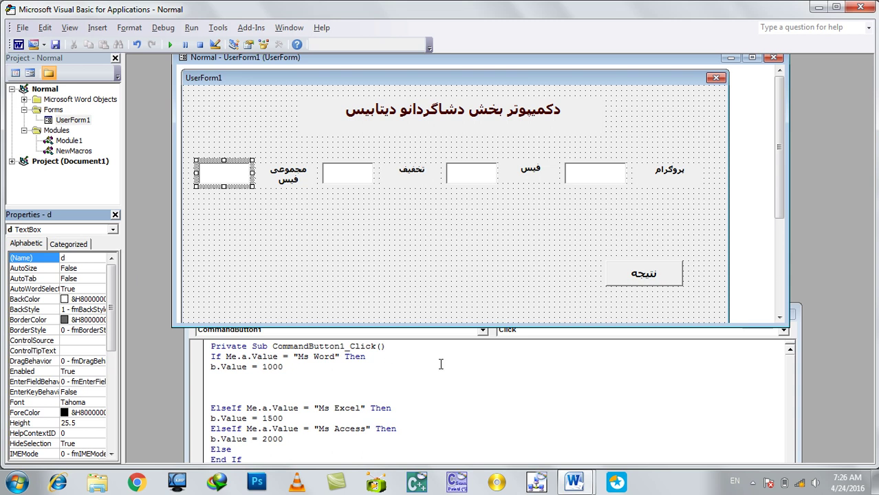
pyautogui.click(624, 401)
pyautogui.click(235, 378)
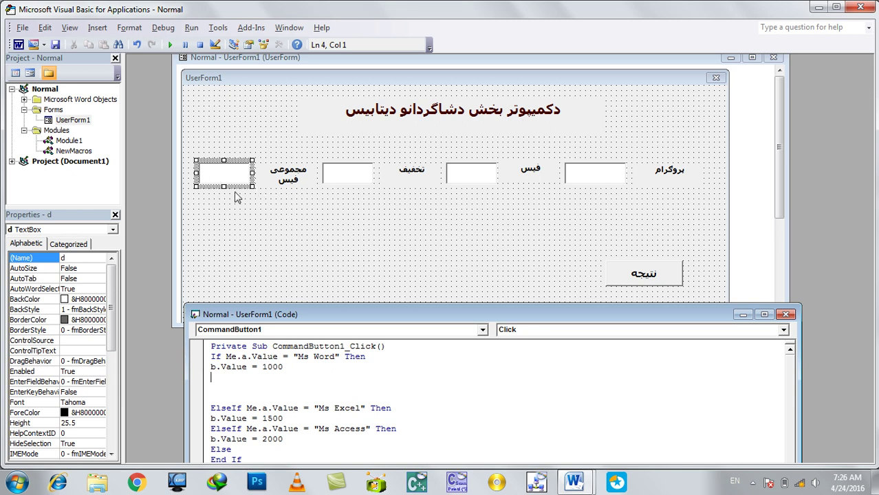
# - Add d.Value = Val(b.Value) - Val(c.Value) on the blank line in the Ms Word branch
pyautogui.write('d.value=')
pyautogui.write('b.valu')
pyautogui.press('BackSpace')
pyautogui.press('BackSpace')
pyautogui.press('BackSpace')
pyautogui.press('BackSpace')
pyautogui.press('BackSpace')
pyautogui.press('BackSpace')
pyautogui.press('BackSpace')
pyautogui.write('vval')
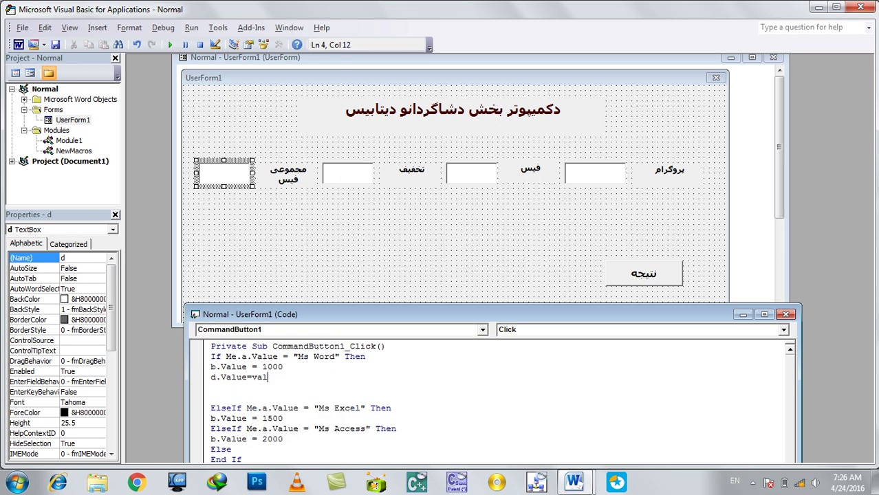
pyautogui.write('(n')
pyautogui.press('BackSpace')
pyautogui.write('b')
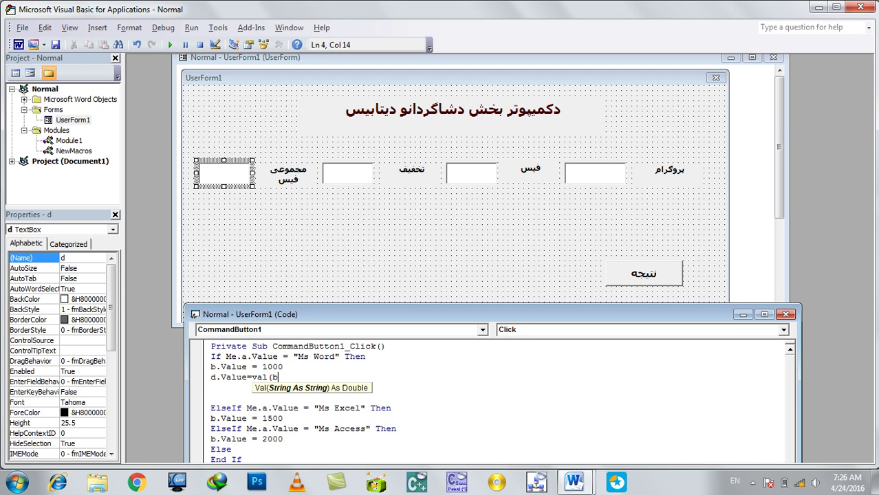
pyautogui.write('.value)-val(')
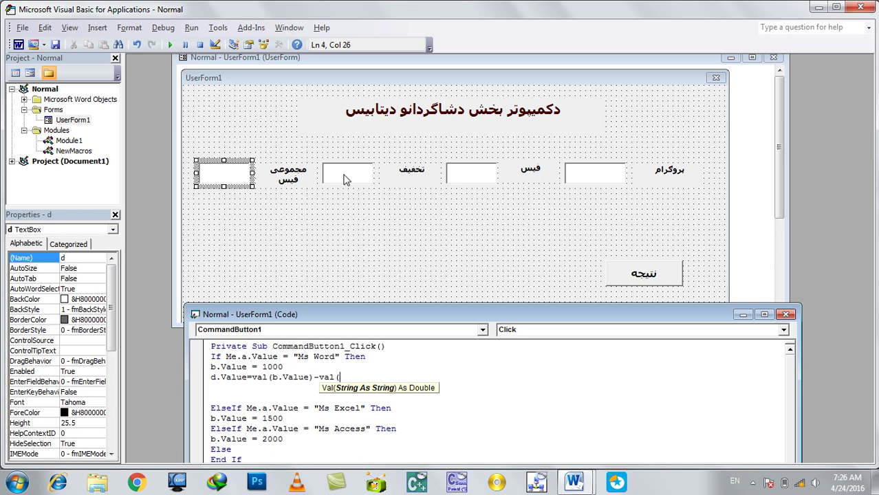
pyautogui.write('c.value')
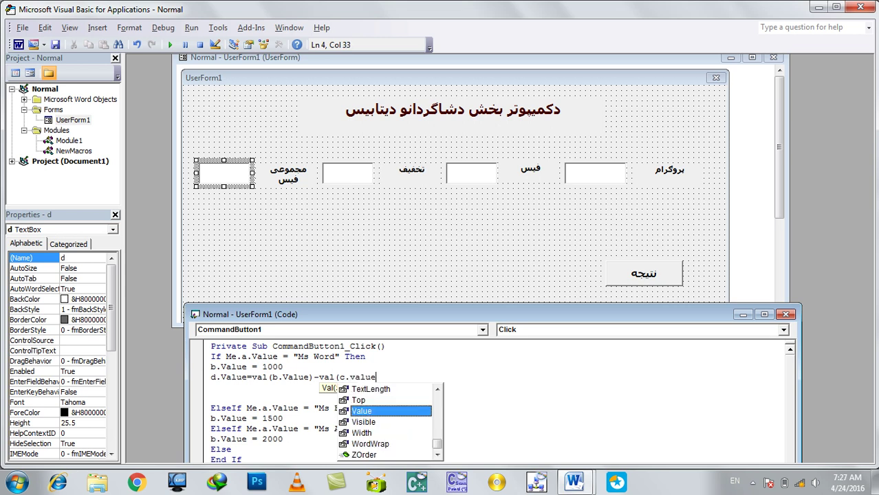
pyautogui.write(')')
pyautogui.press('Down')
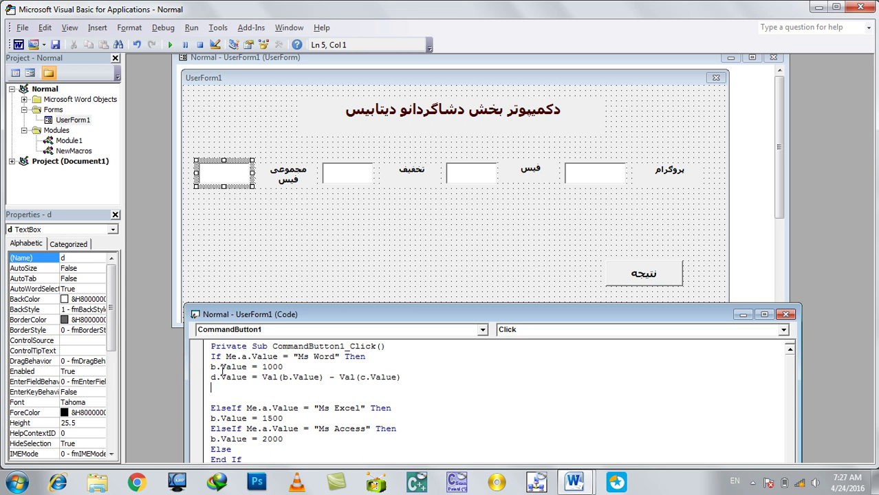
# - Copy the fee and total lines into the Ms Excel and Ms Access branches, then close the code
pyautogui.moveTo(262, 377); pyautogui.dragTo(267, 377)
pyautogui.click(329, 376)
pyautogui.moveTo(402, 377); pyautogui.dragTo(210, 367)
pyautogui.hotkey('ctrl', 'c')
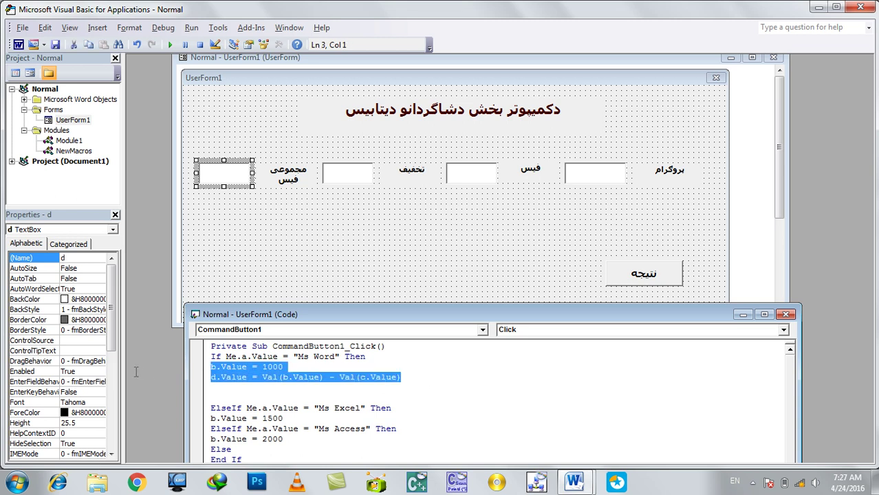
pyautogui.moveTo(319, 313); pyautogui.dragTo(324, 165)
pyautogui.click(387, 270)
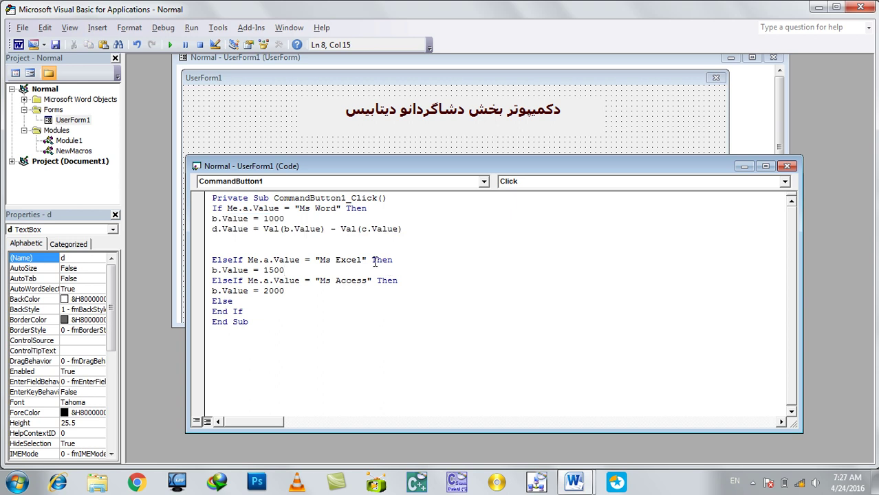
pyautogui.press('Return')
pyautogui.hotkey('ctrl', 'v')
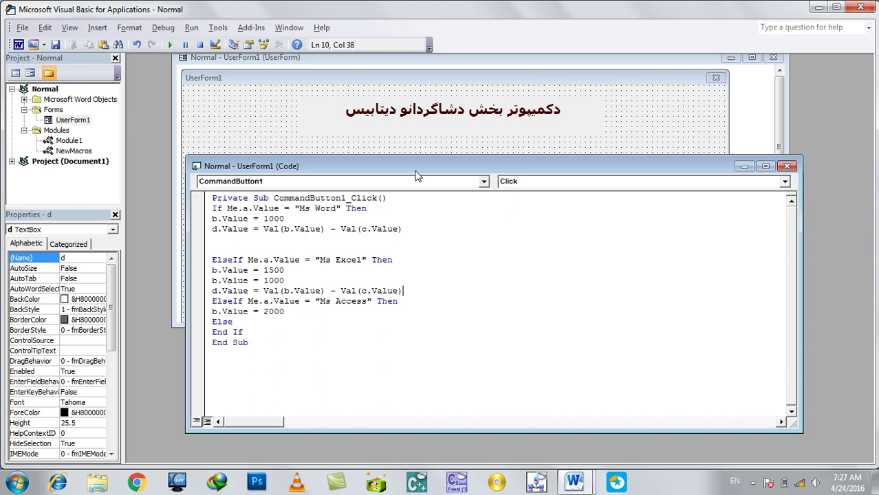
pyautogui.click(419, 310)
pyautogui.press('Return')
pyautogui.hotkey('ctrl', 'v')
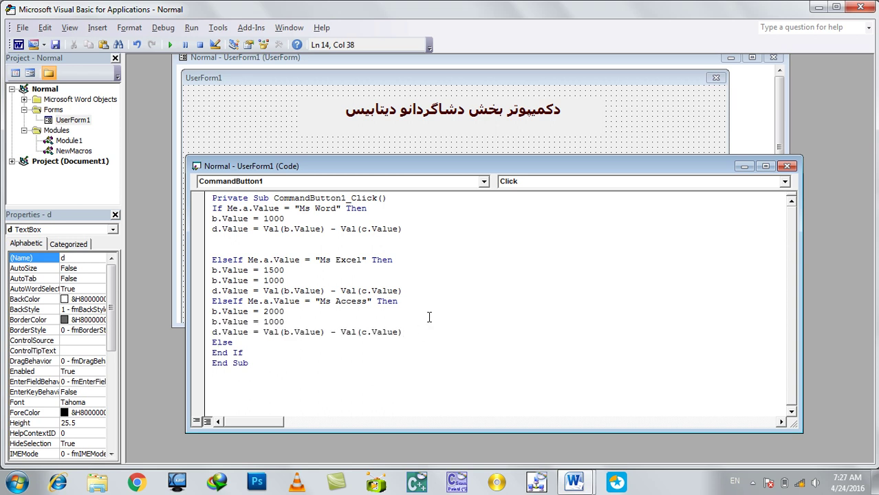
pyautogui.click(787, 166)
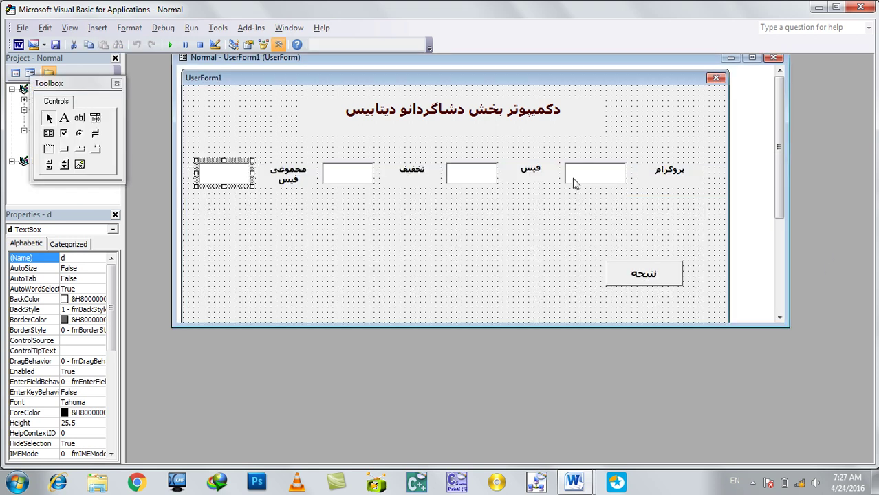
# - Run the form and calculate Ms Word's total with a 200 discount, giving 800
pyautogui.press('F5')
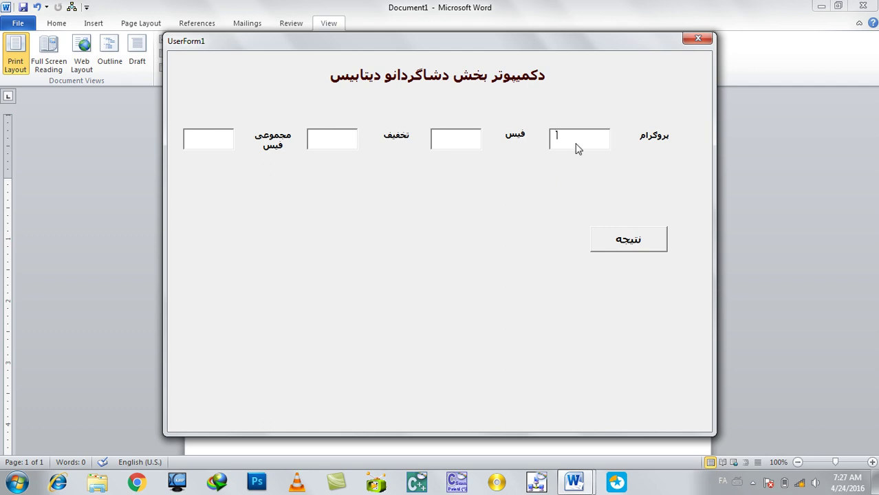
pyautogui.write('Ms ')
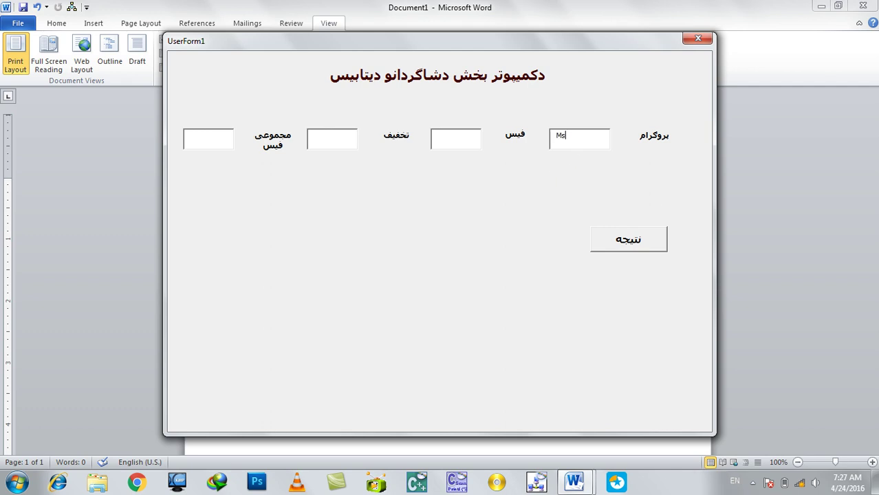
pyautogui.write('Word')
pyautogui.click(624, 245)
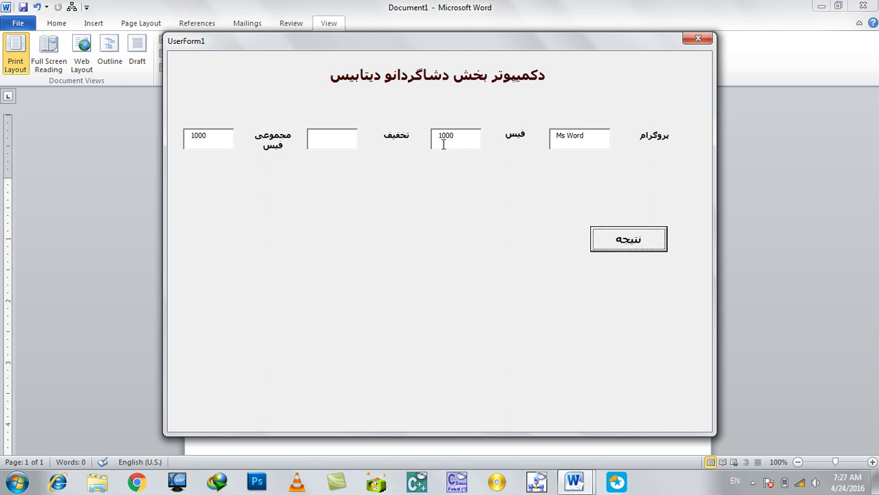
pyautogui.click(321, 140)
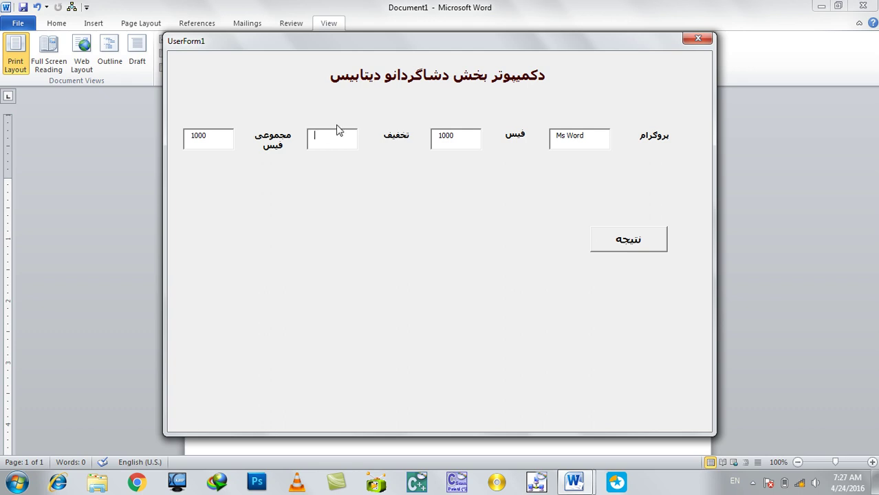
pyautogui.write('200')
pyautogui.click(628, 242)
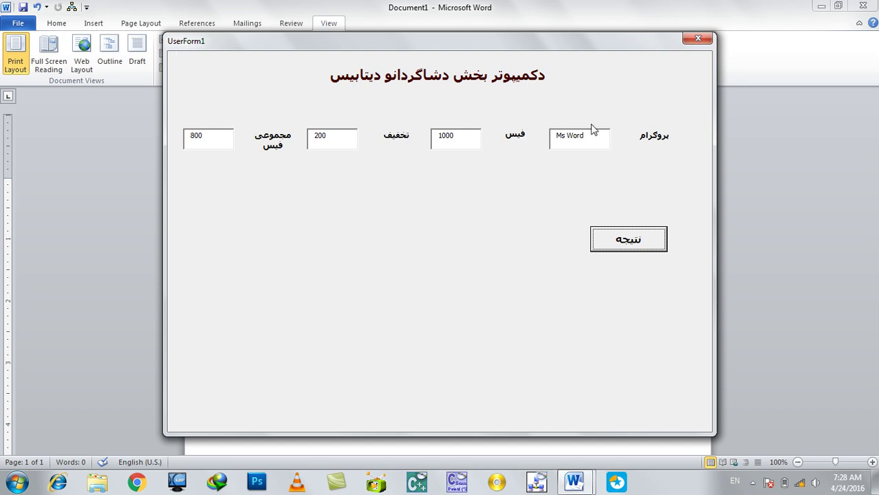
# - Change the program to Ms Excel and recalculate the fee
pyautogui.moveTo(581, 138); pyautogui.dragTo(549, 139)
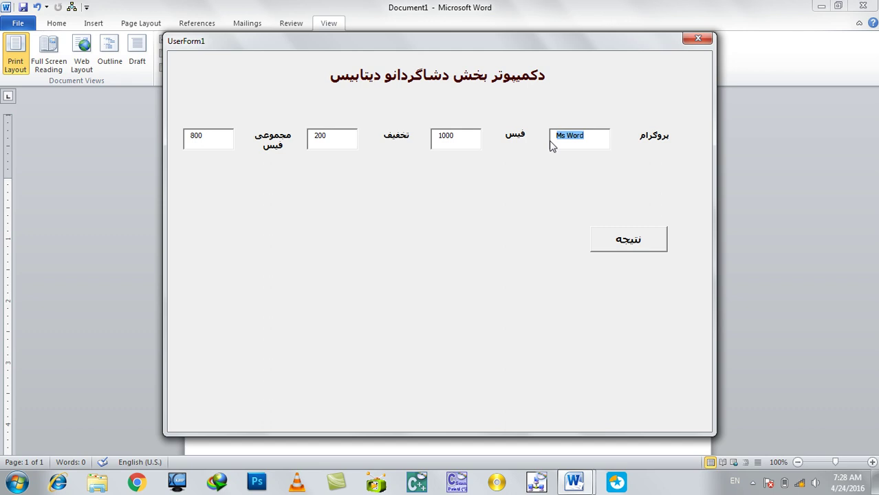
pyautogui.write('Ms Excel')
pyautogui.click(627, 236)
pyautogui.click(620, 237)
# - Change the program to Ms Access, recalculate the fee, and close the running form
pyautogui.moveTo(587, 136); pyautogui.dragTo(526, 135)
pyautogui.write('Ms')
pyautogui.write(' Access')
pyautogui.click(636, 248)
pyautogui.click(636, 246)
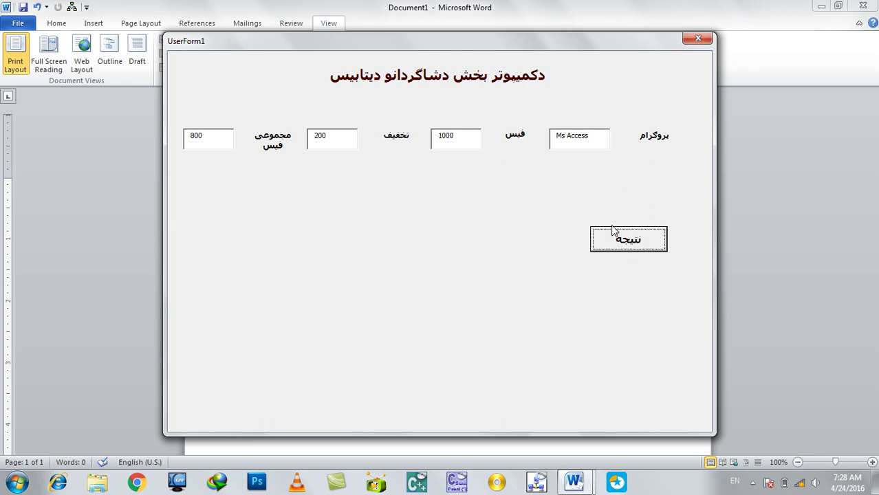
pyautogui.click(697, 38)
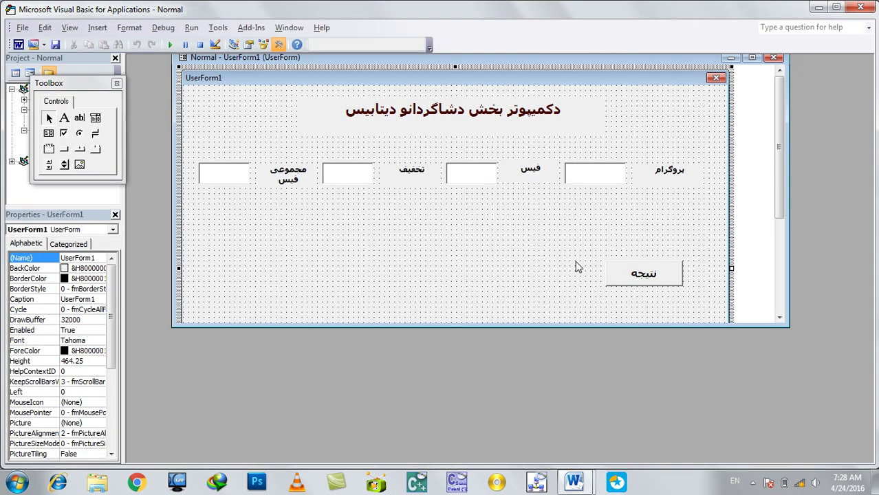
# - Duplicate the نتیجه button, caption the copy Clear, and open its CommandButton2_Click procedure
pyautogui.click(628, 283)
pyautogui.hotkey('ctrl', 'c')
pyautogui.hotkey('ctrl', 'v')
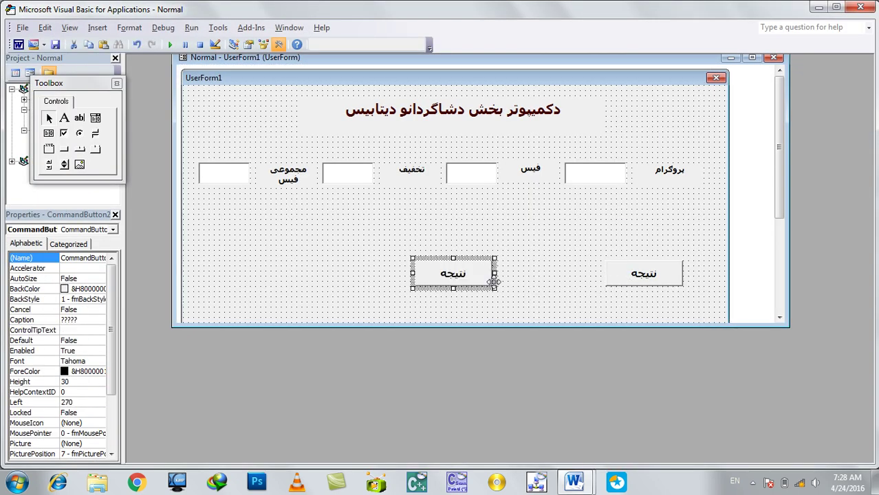
pyautogui.click(457, 267)
pyautogui.press('BackSpace')
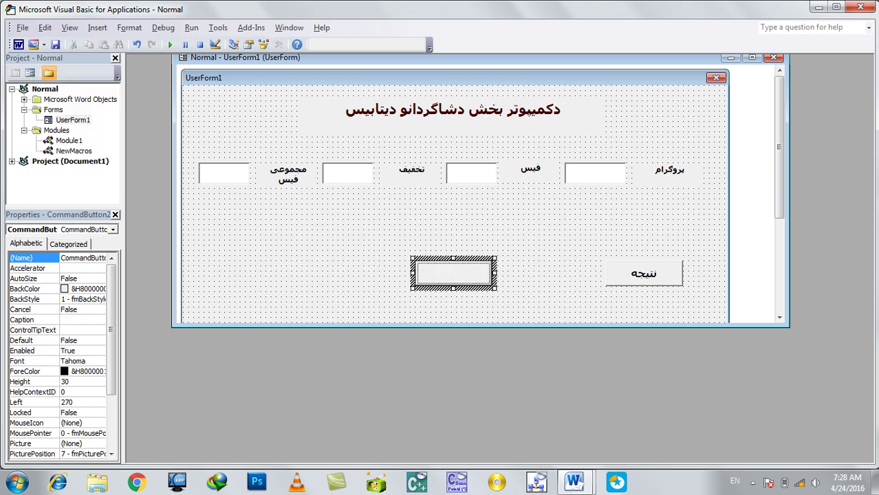
pyautogui.write('Clear')
pyautogui.click(485, 238)
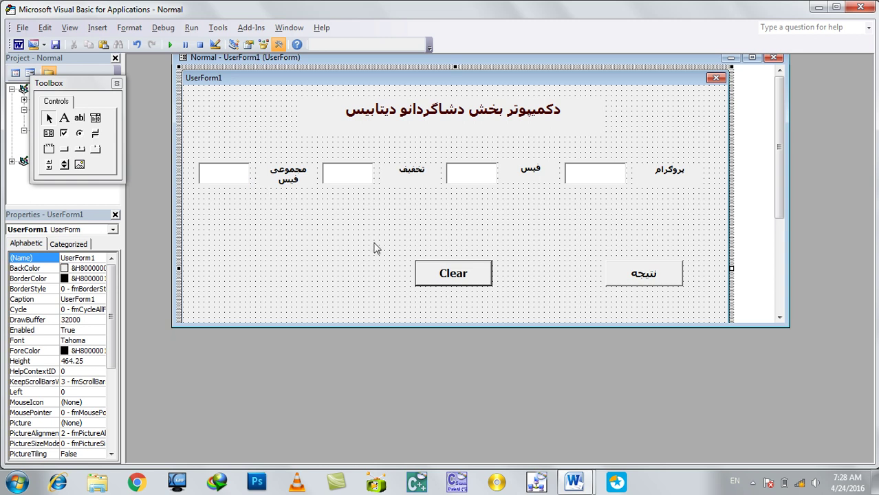
pyautogui.doubleClick(429, 273)
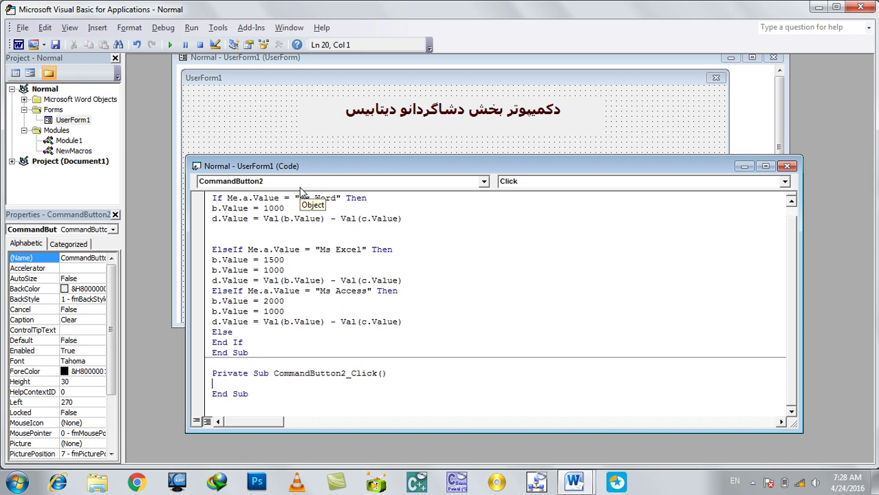
# - Write Clear code setting a.Value, b.Value, c.Value and d.Value to "", then run the form
pyautogui.write('a=')
pyautogui.press('BackSpace')
pyautogui.press('BackSpace')
pyautogui.write('a.value=""')
pyautogui.press('Return')
pyautogui.write('b.value')
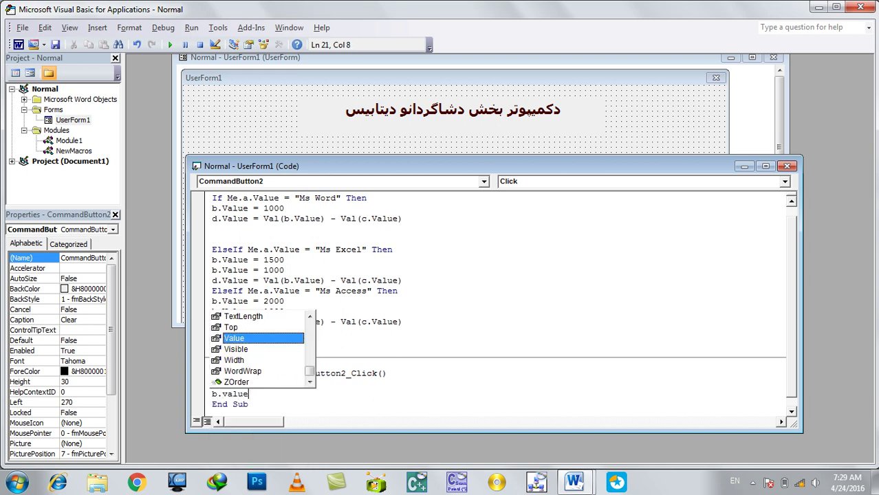
pyautogui.write('=""')
pyautogui.press('Return')
pyautogui.write('c.value=""')
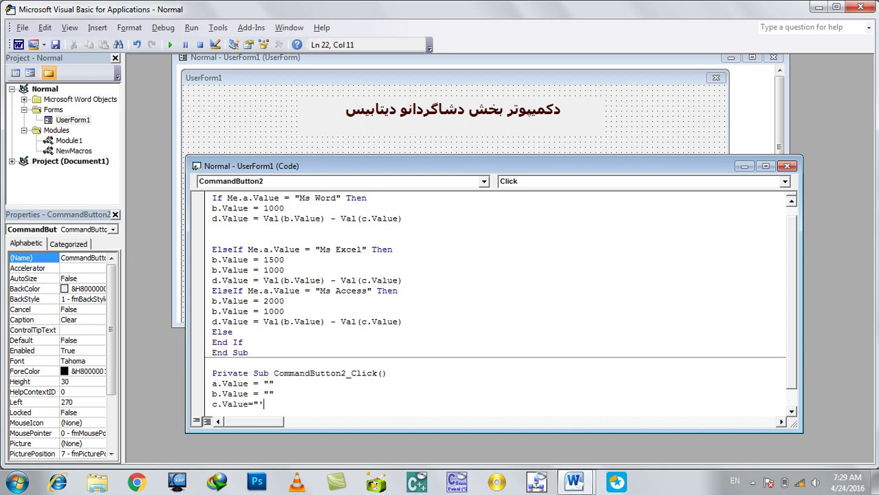
pyautogui.press('Return')
pyautogui.write('d.value""')
pyautogui.press('Return')
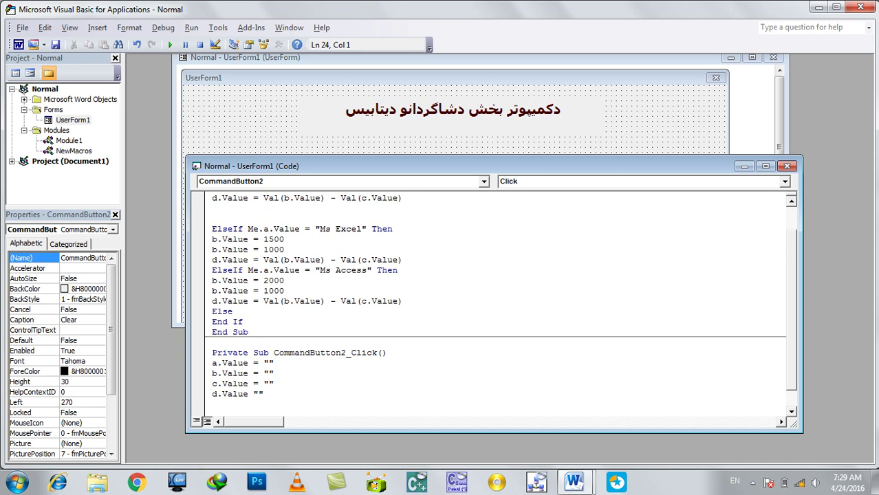
pyautogui.press('F5')
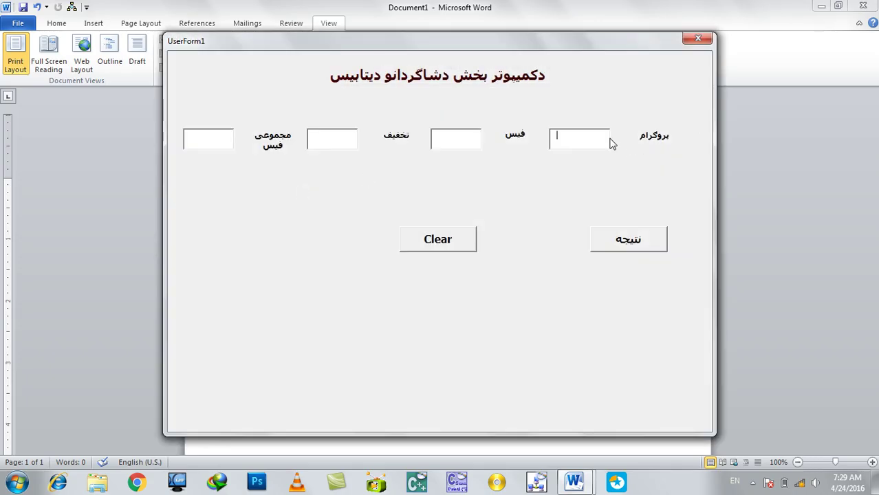
# - Calculate Ms Excel's total with a 200 discount (800), then try Clear and dismiss the resulting error
pyautogui.write('Msa')
pyautogui.write('ER')
pyautogui.click(646, 238)
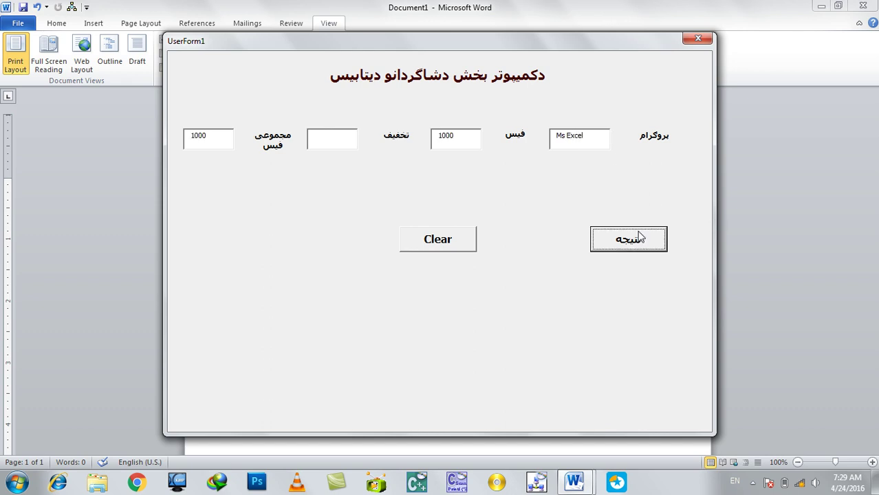
pyautogui.click(319, 137)
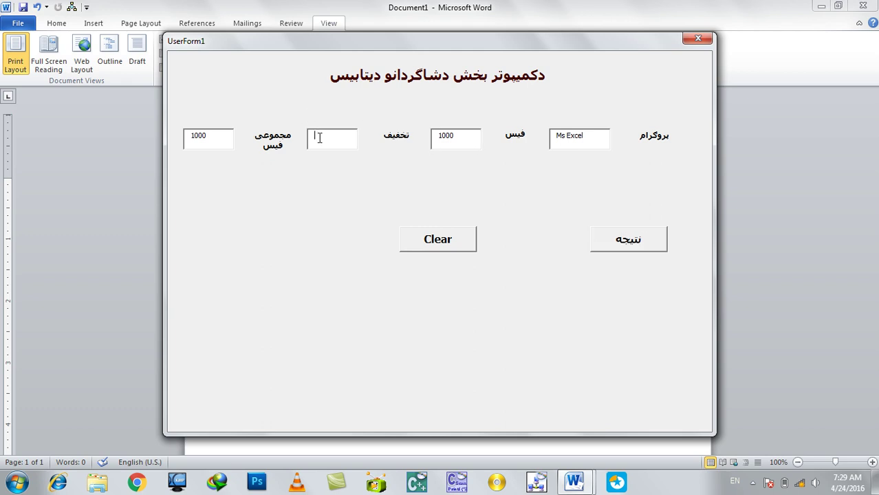
pyautogui.write('200')
pyautogui.click(639, 247)
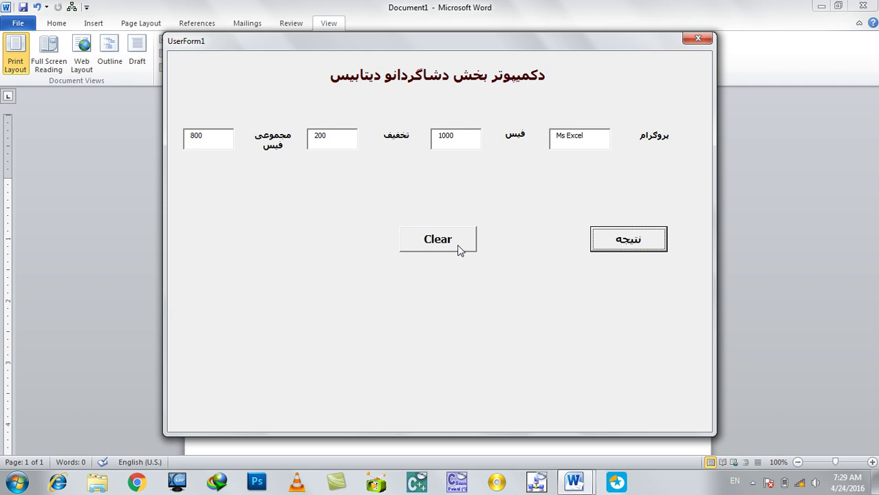
pyautogui.click(460, 249)
pyautogui.click(426, 290)
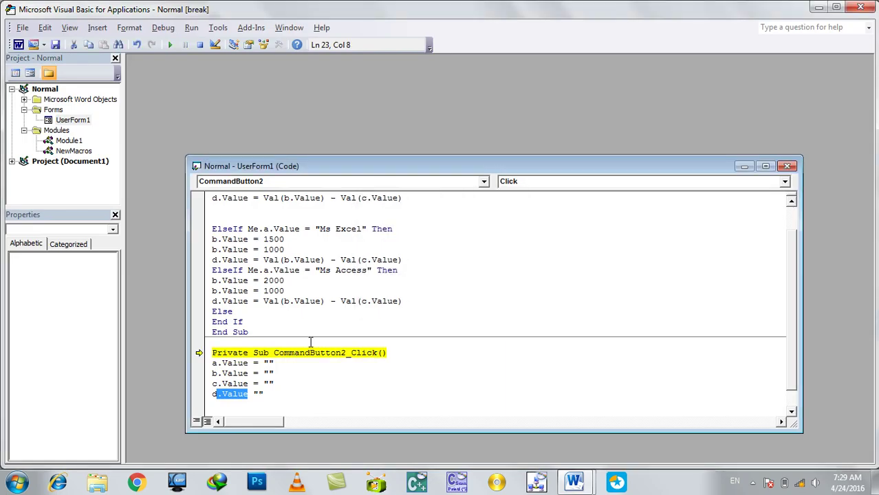
# - Correct the last Clear line to d.Value = "" and resume the form
pyautogui.click(228, 395)
pyautogui.moveTo(353, 167); pyautogui.dragTo(358, 109)
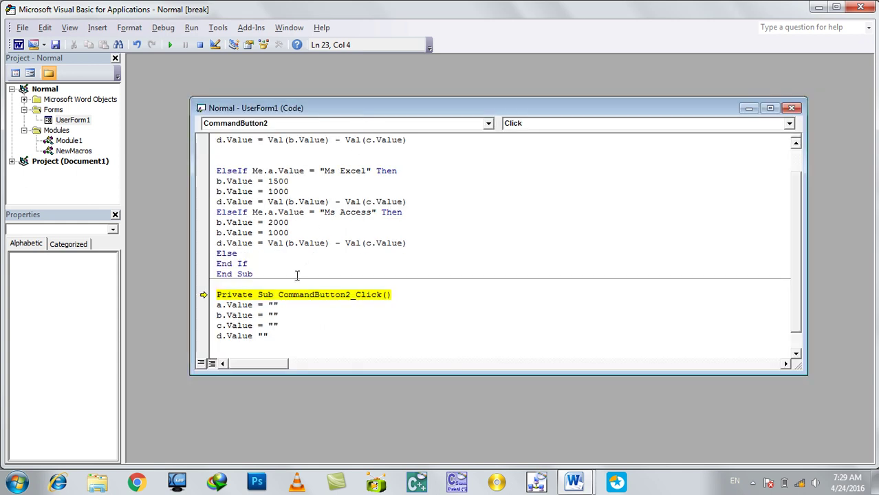
pyautogui.click(253, 336)
pyautogui.write('=')
pyautogui.press('Return')
pyautogui.press('F5')
# - Calculate the fee for Ms Access, getting 1000, then close the running form
pyautogui.click(577, 145)
pyautogui.write('Ms Access')
pyautogui.click(634, 238)
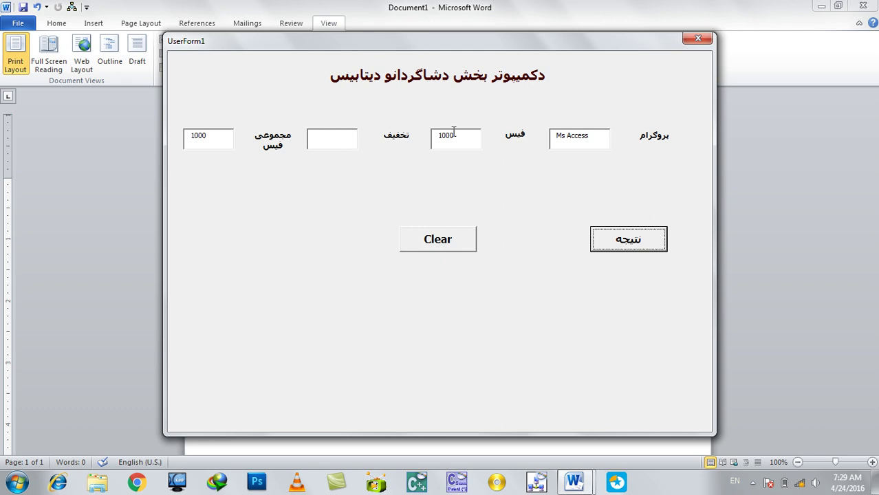
pyautogui.click(698, 37)
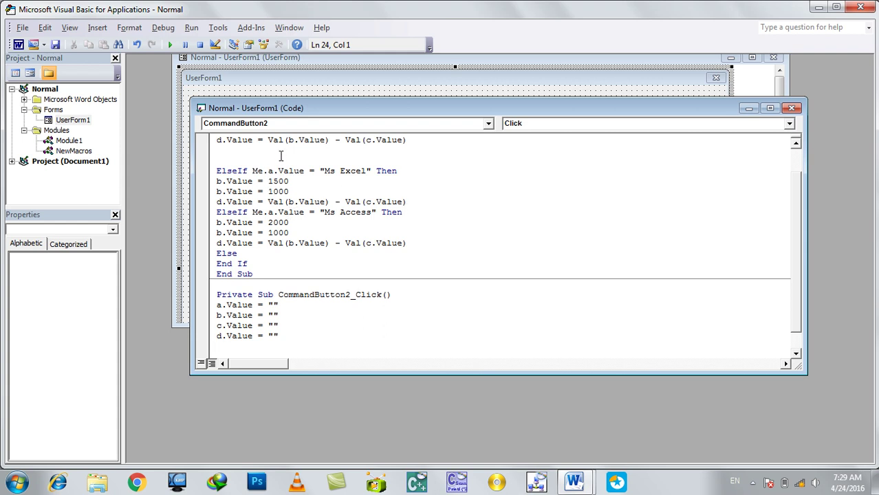
# - Delete the extra b.Value = 1000 lines under Ms Excel and Ms Access, then rerun the form
pyautogui.moveTo(294, 112); pyautogui.dragTo(323, 118)
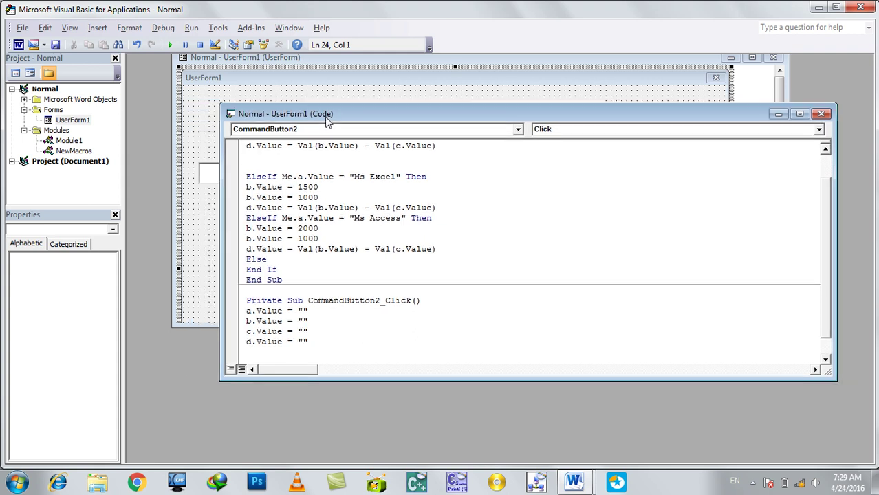
pyautogui.doubleClick(307, 198)
pyautogui.moveTo(318, 197); pyautogui.dragTo(216, 198)
pyautogui.press('Delete')
pyautogui.moveTo(319, 238); pyautogui.dragTo(194, 234)
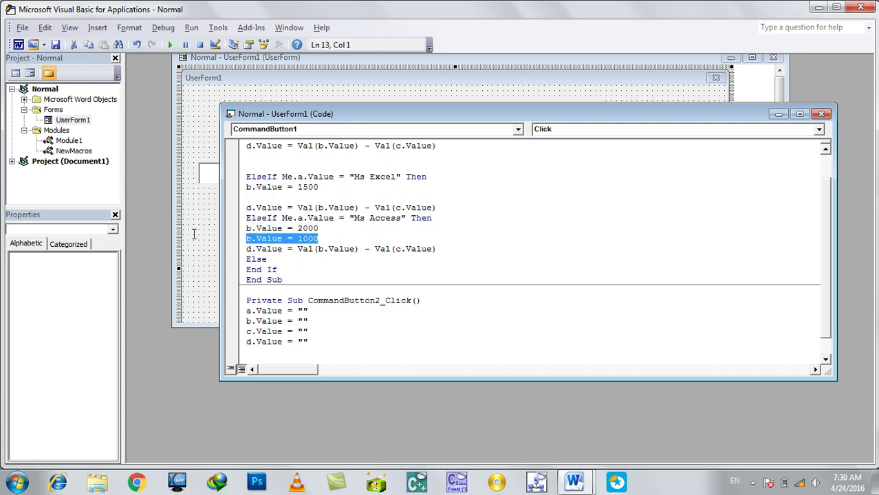
pyautogui.press('Delete')
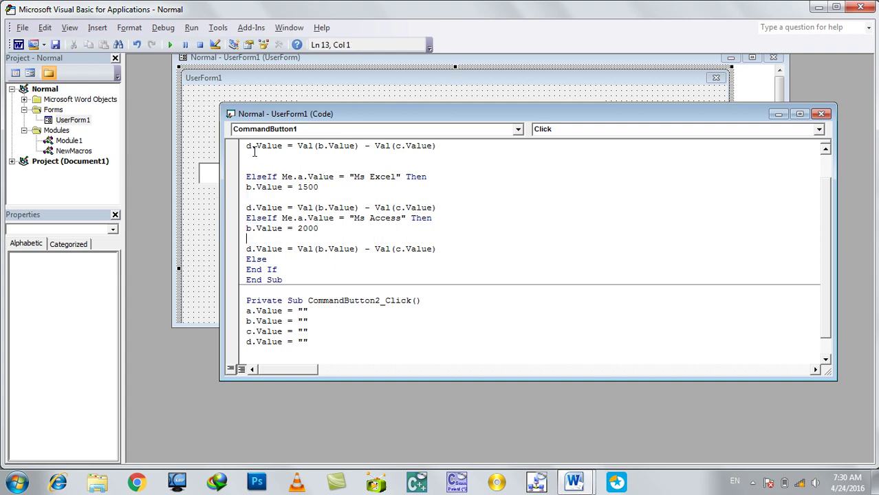
pyautogui.scroll(1, 337, 211)
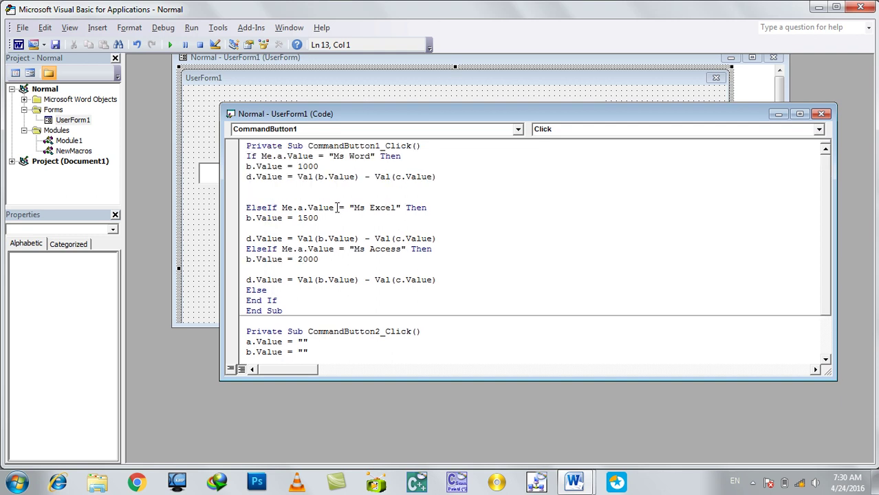
pyautogui.press('F5')
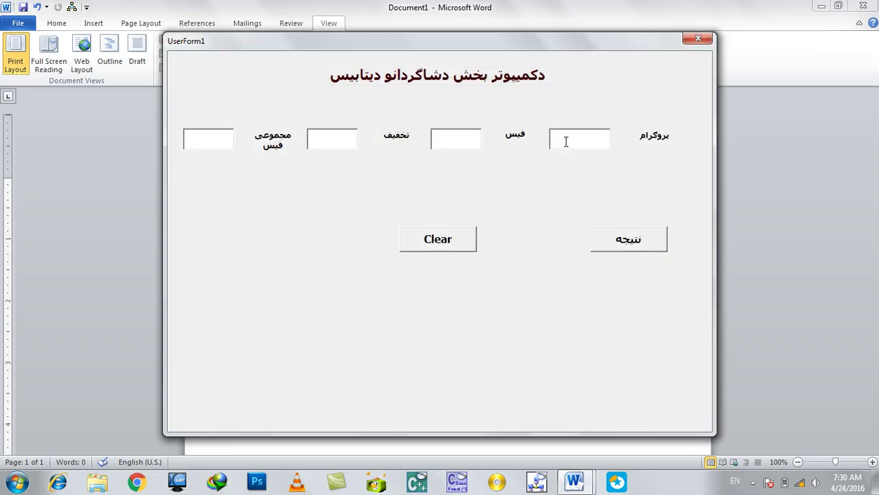
# - Test Ms Access: fee 2000, total 1500 after a 500 discount, then Clear empties all boxes
pyautogui.write('Ms Acces')
pyautogui.click(638, 240)
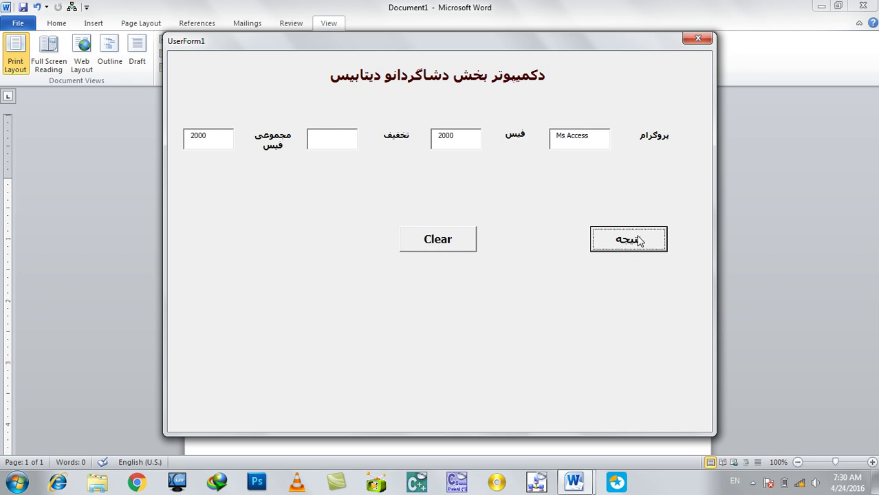
pyautogui.click(315, 137)
pyautogui.write('500')
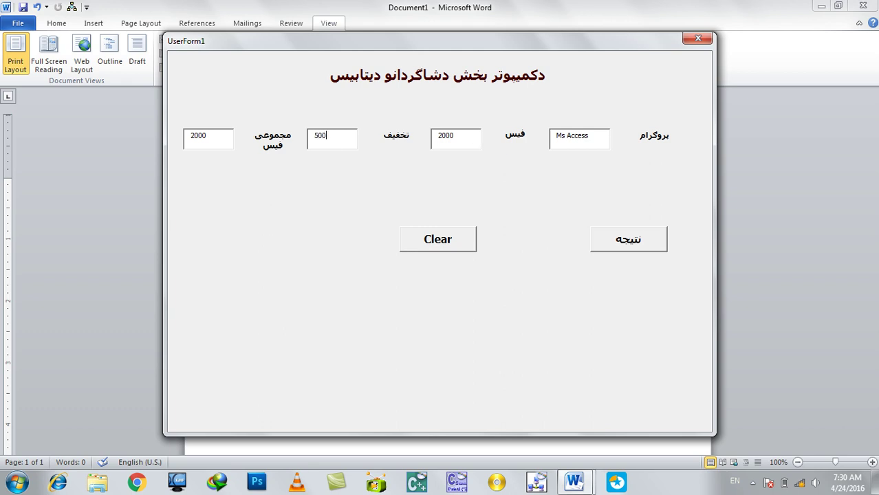
pyautogui.click(626, 238)
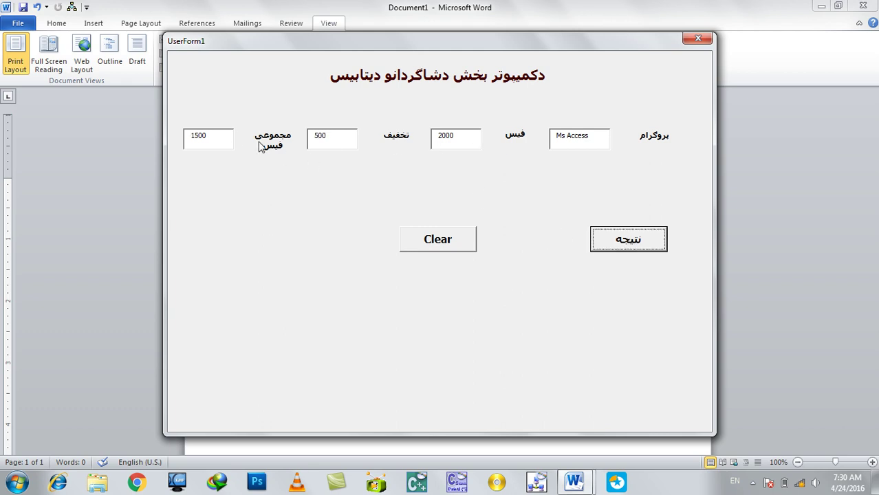
pyautogui.click(463, 244)
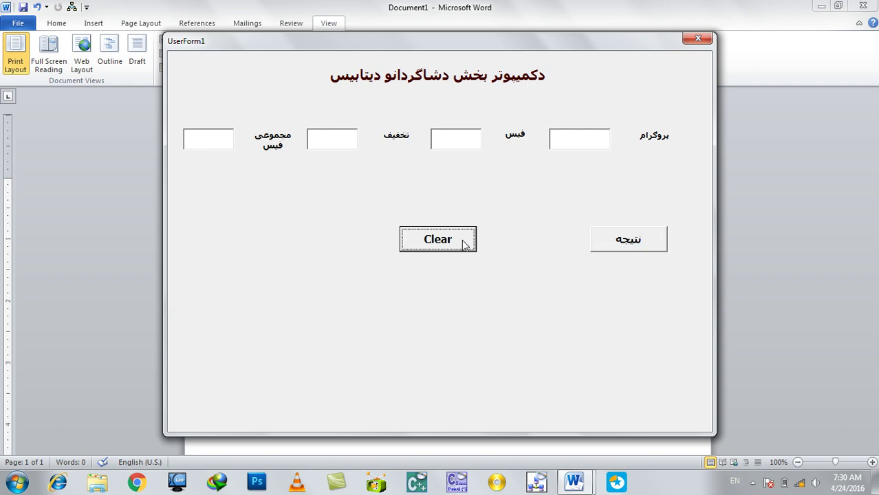